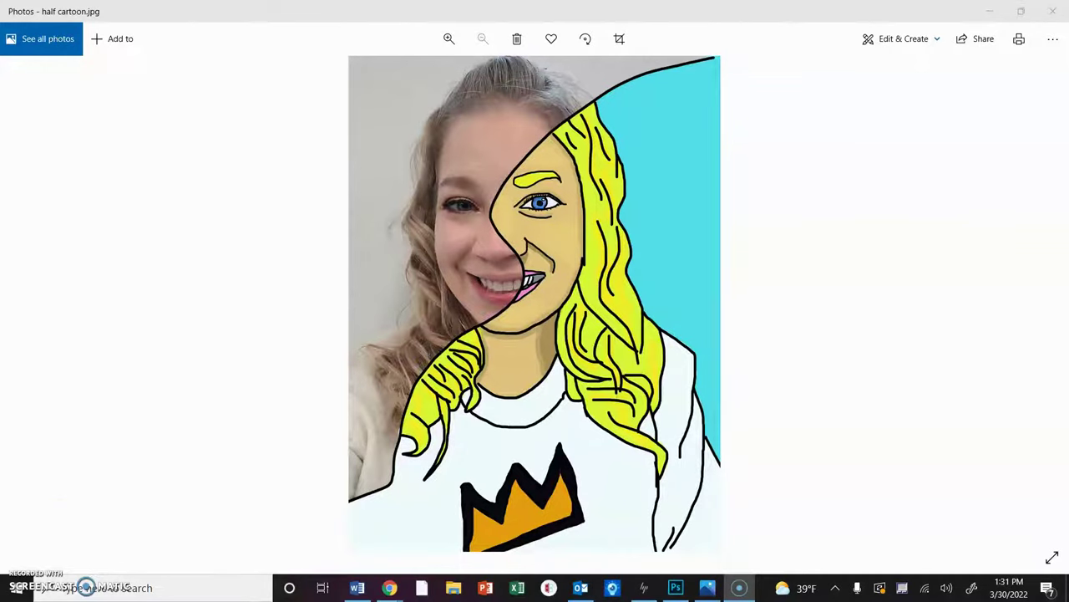
pyautogui.click(677, 589)
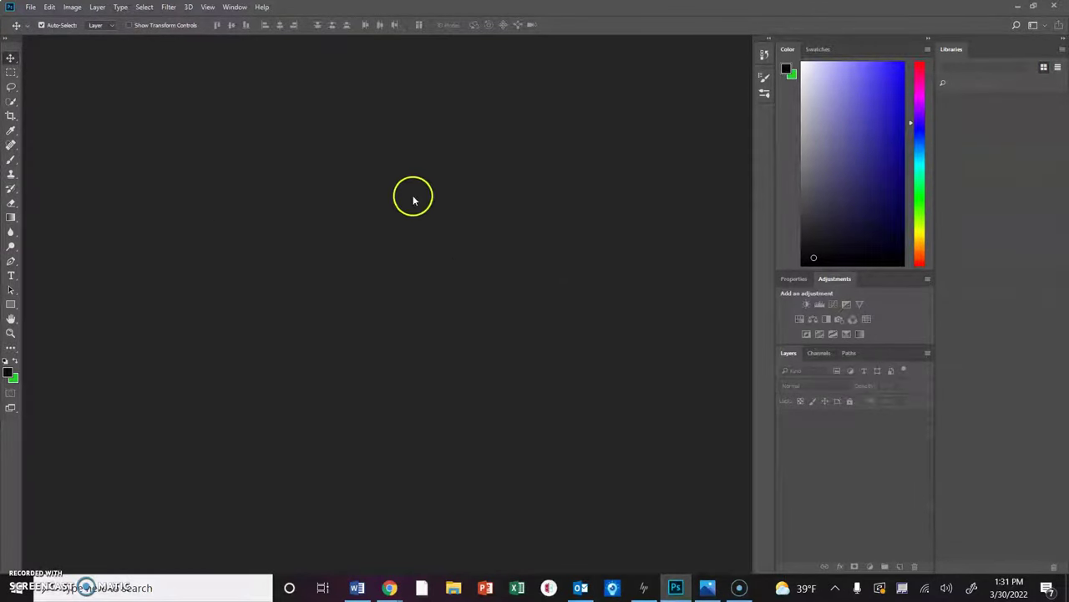
pyautogui.click(96, 8)
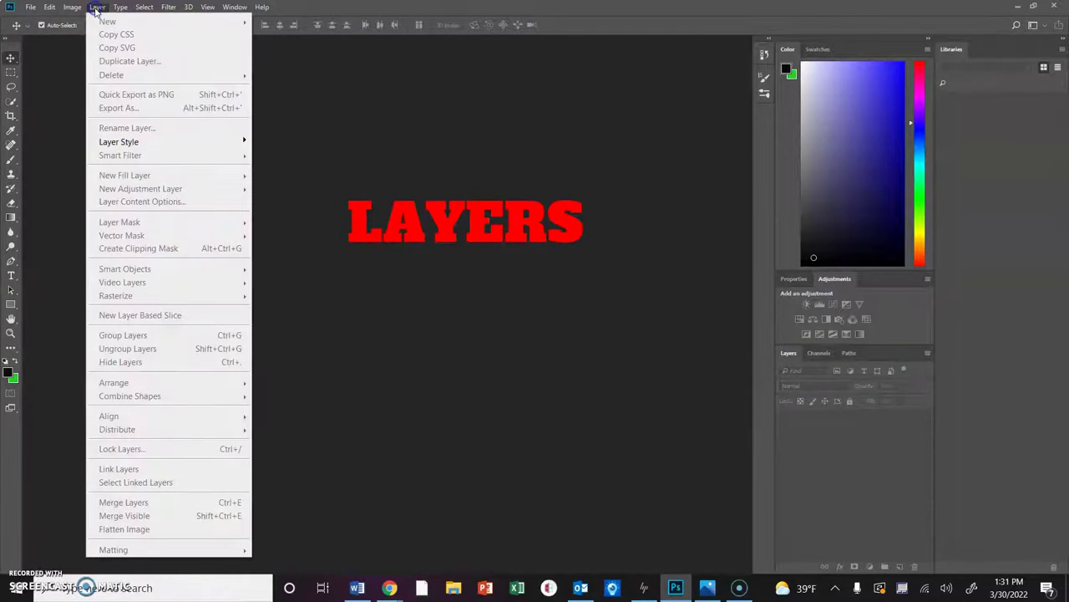
pyautogui.click(314, 117)
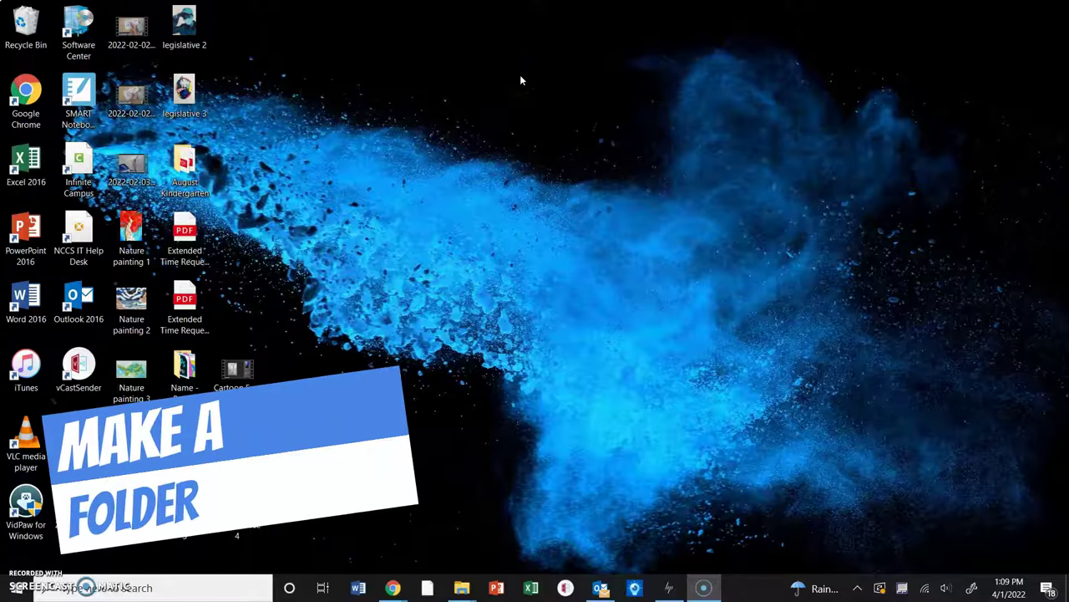
# - Create a new folder on the desktop and name it "Name - Period"
pyautogui.rightClick(594, 73)
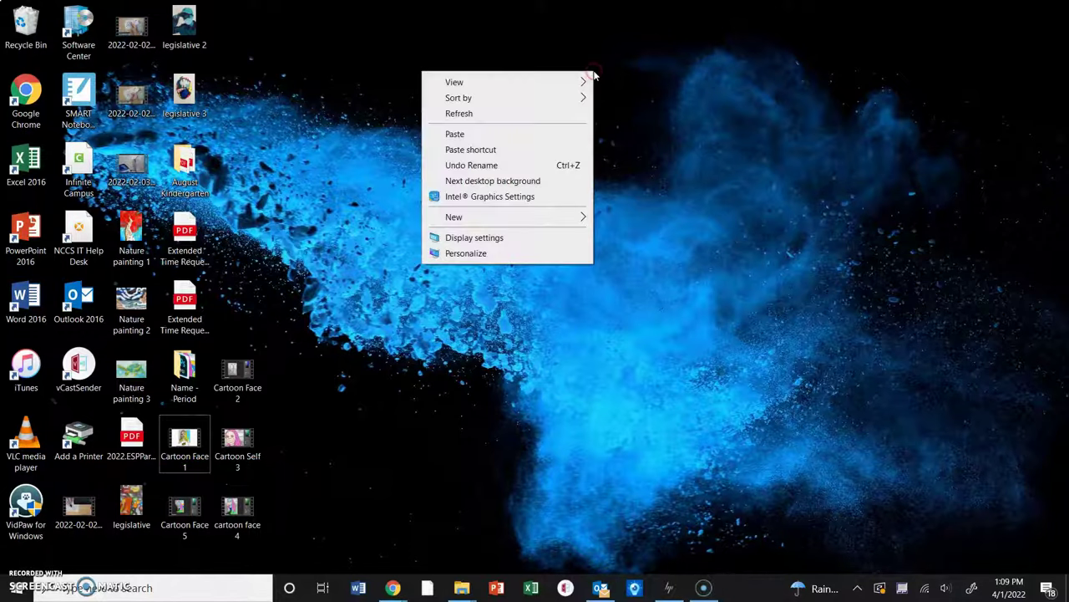
pyautogui.click(538, 219)
pyautogui.click(615, 218)
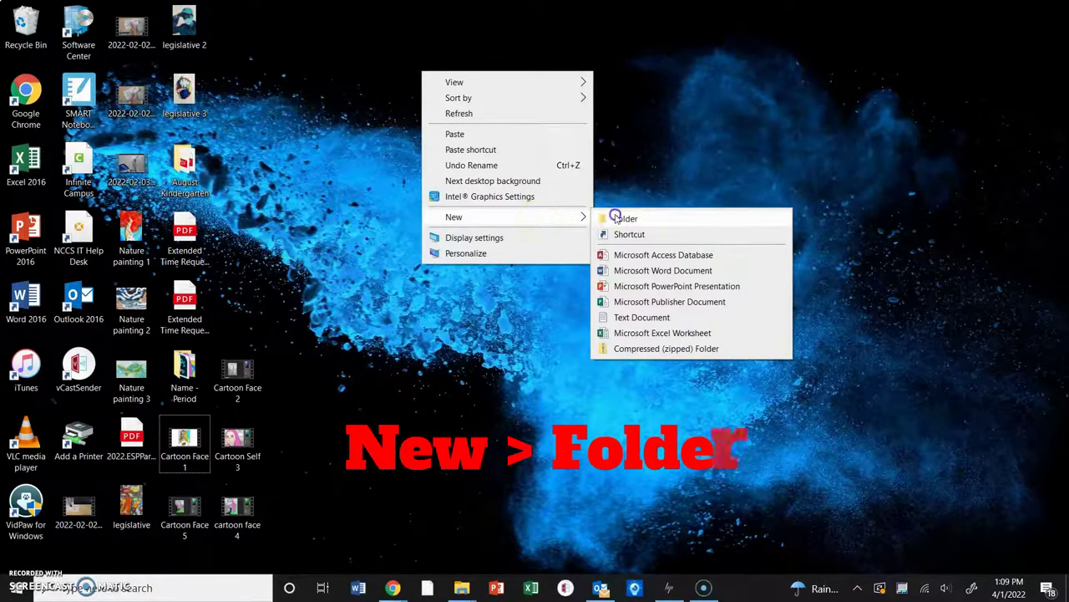
pyautogui.click(616, 218)
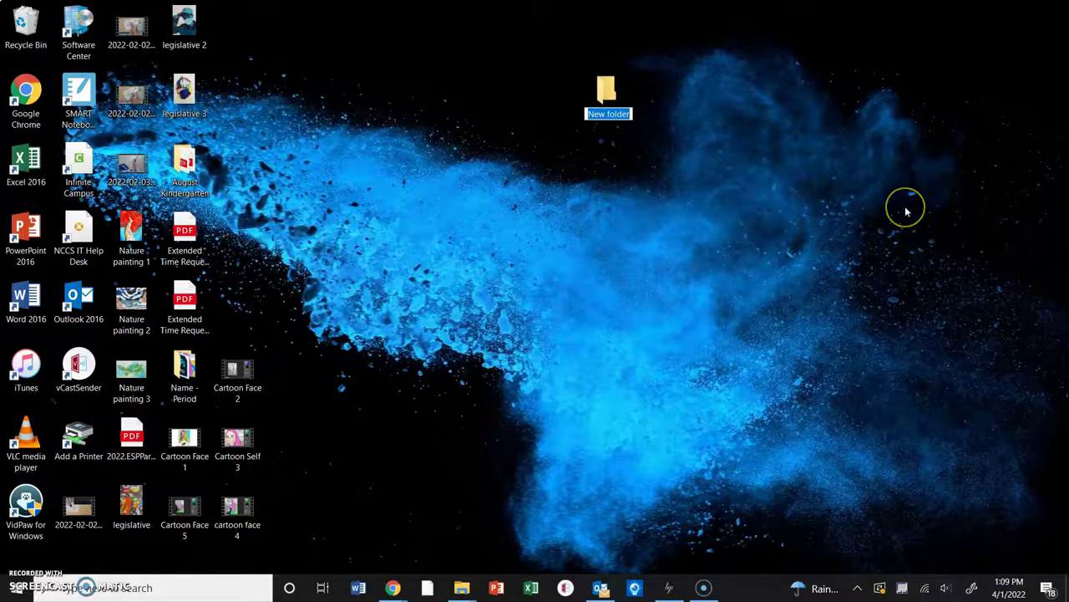
pyautogui.write('N')
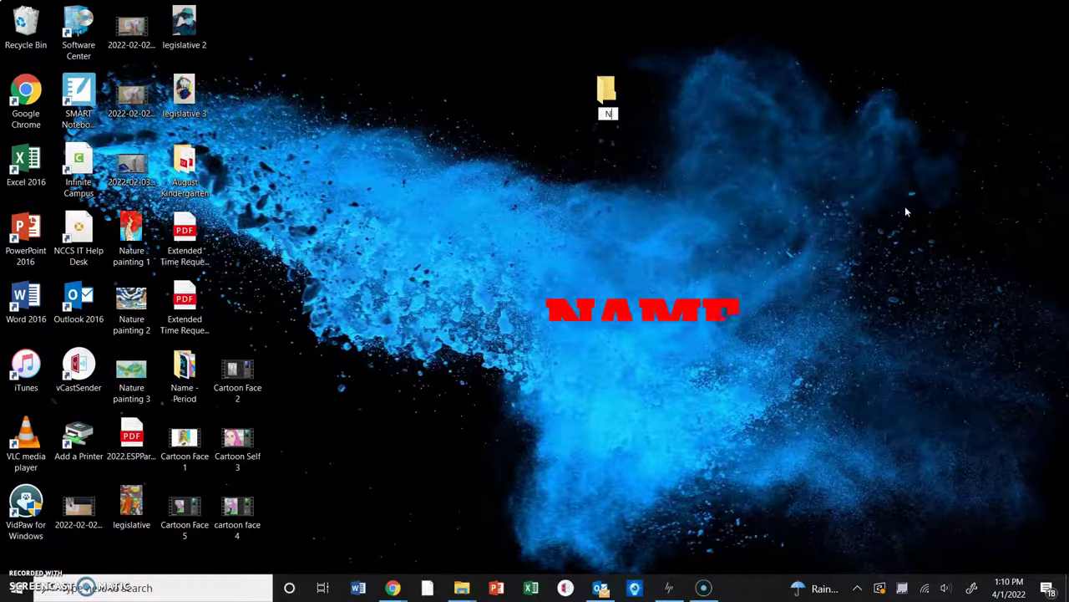
pyautogui.write('ame - Period')
pyautogui.press('Return')
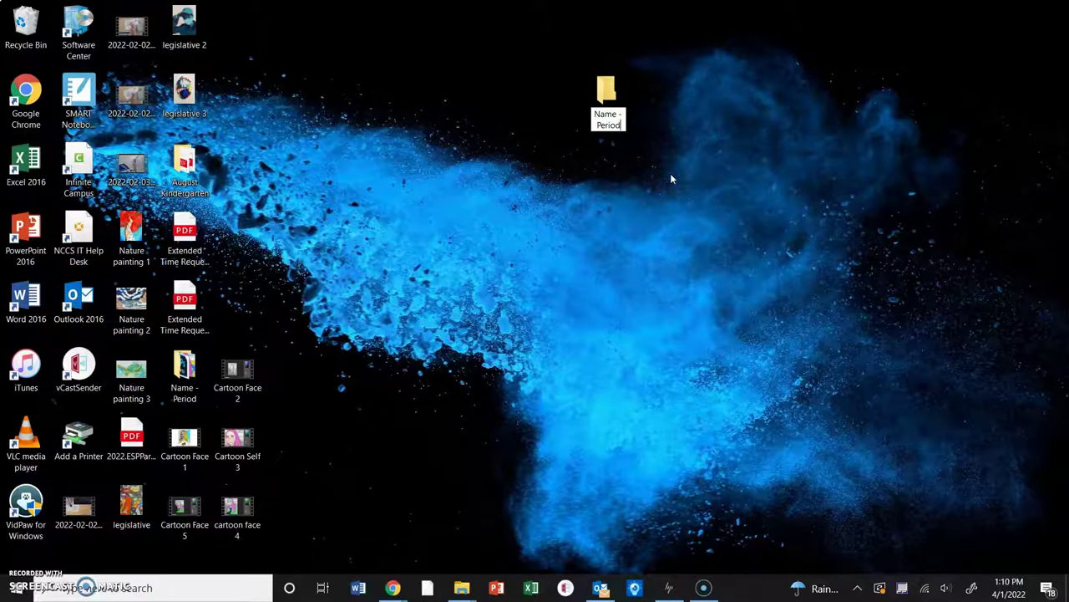
pyautogui.click(609, 110)
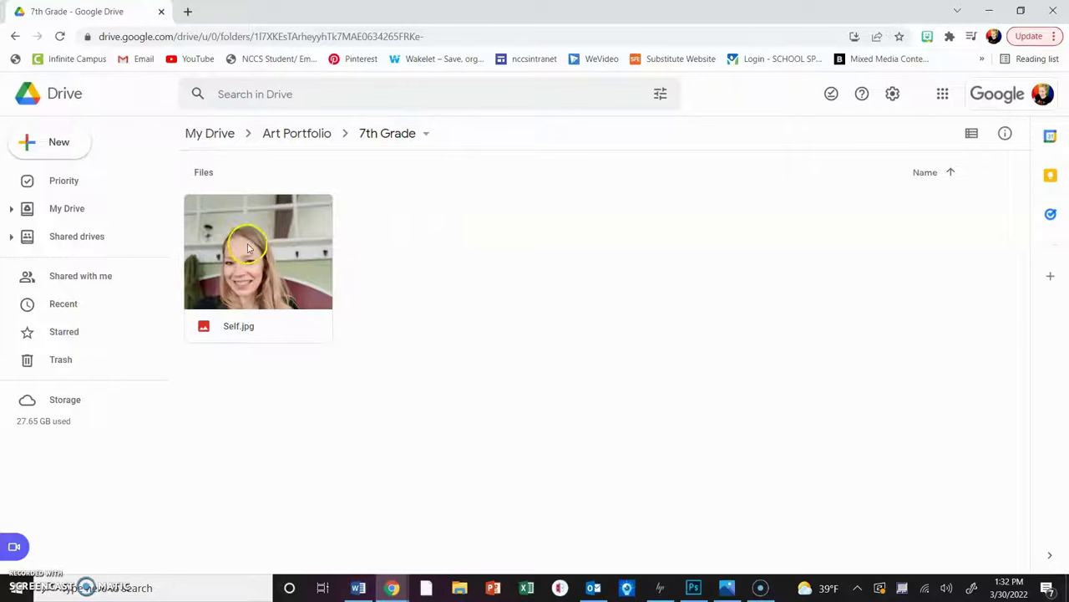
# - Download Self.jpg from the 7th Grade folder in Google Drive and show the downloaded file in its folder
pyautogui.rightClick(289, 233)
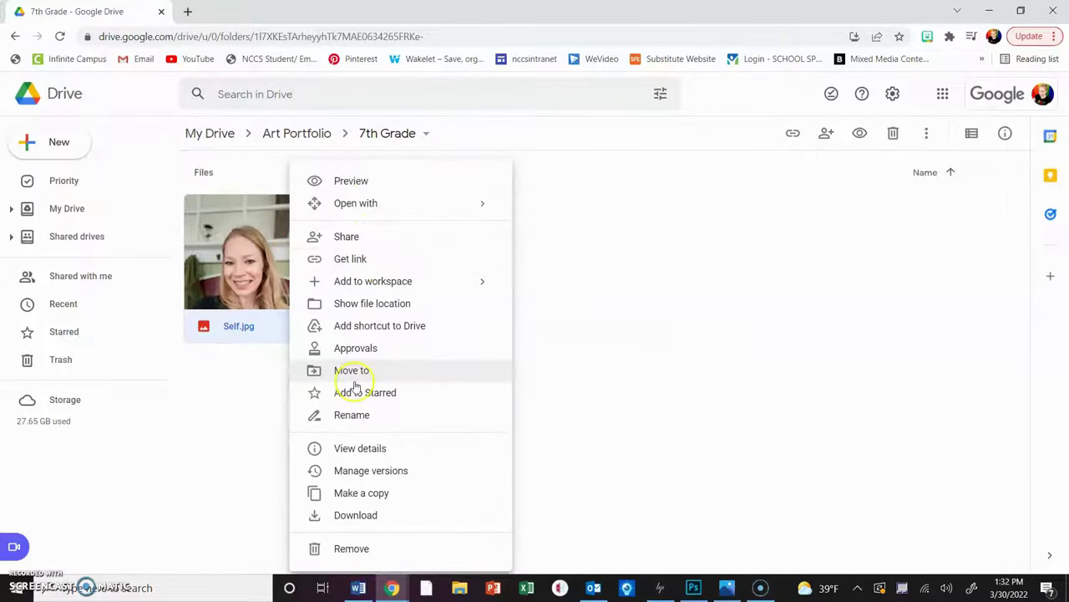
pyautogui.click(326, 518)
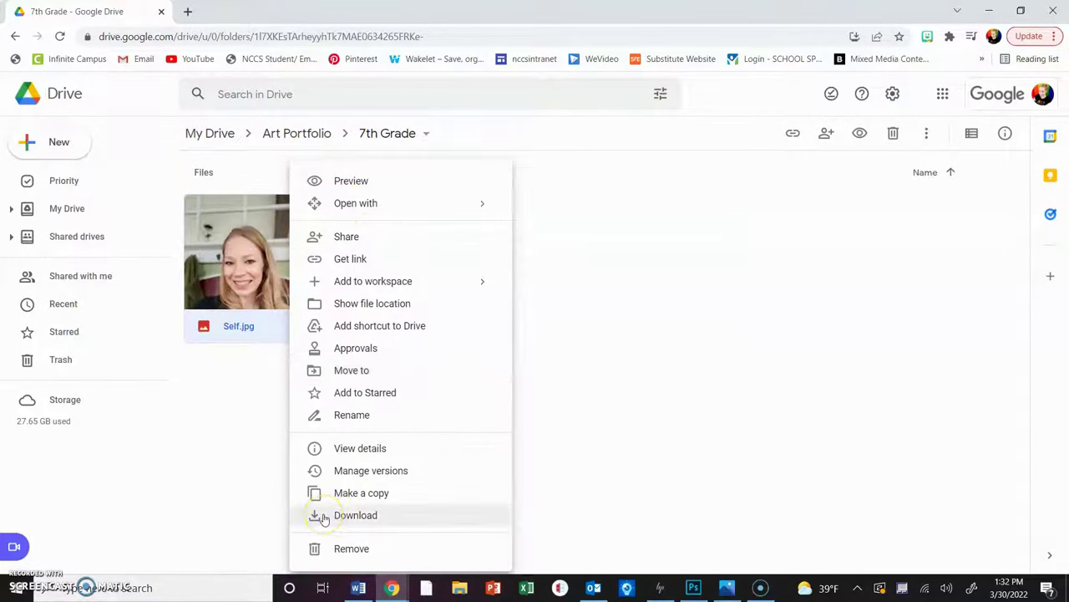
pyautogui.click(325, 517)
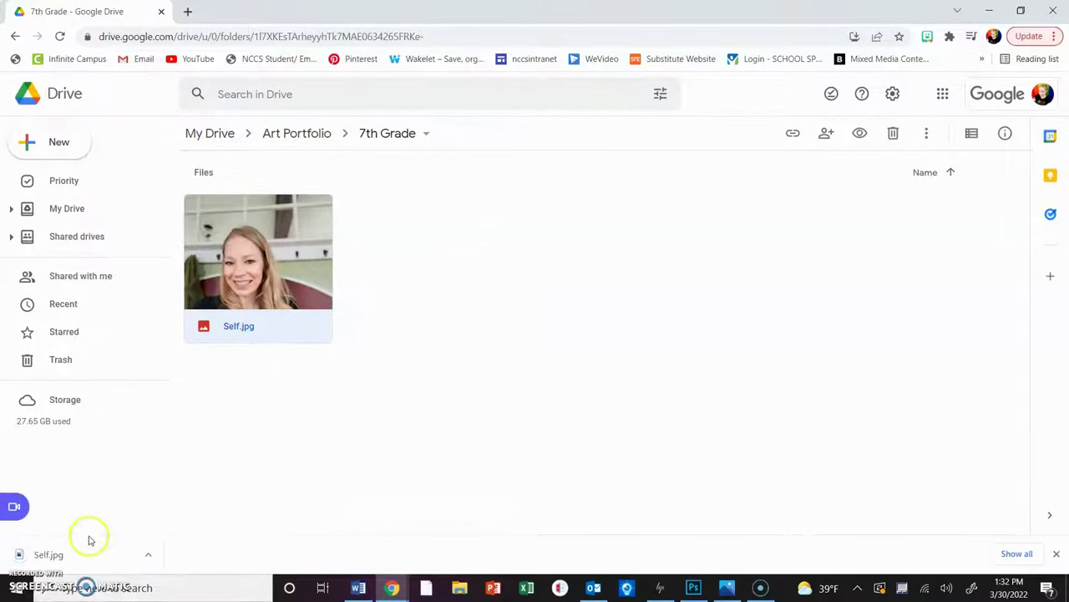
pyautogui.click(149, 556)
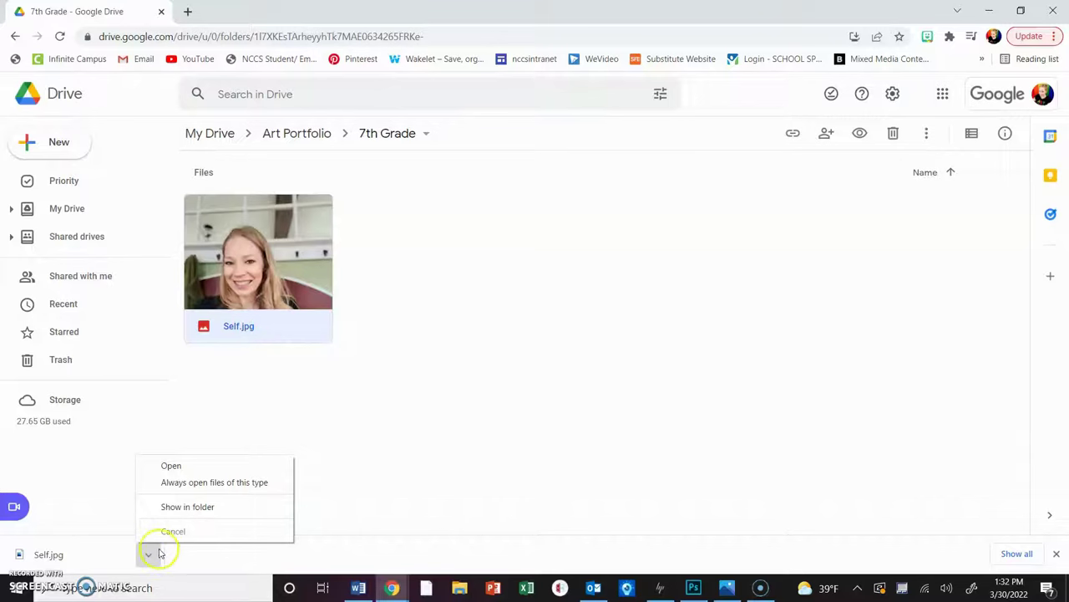
pyautogui.click(224, 508)
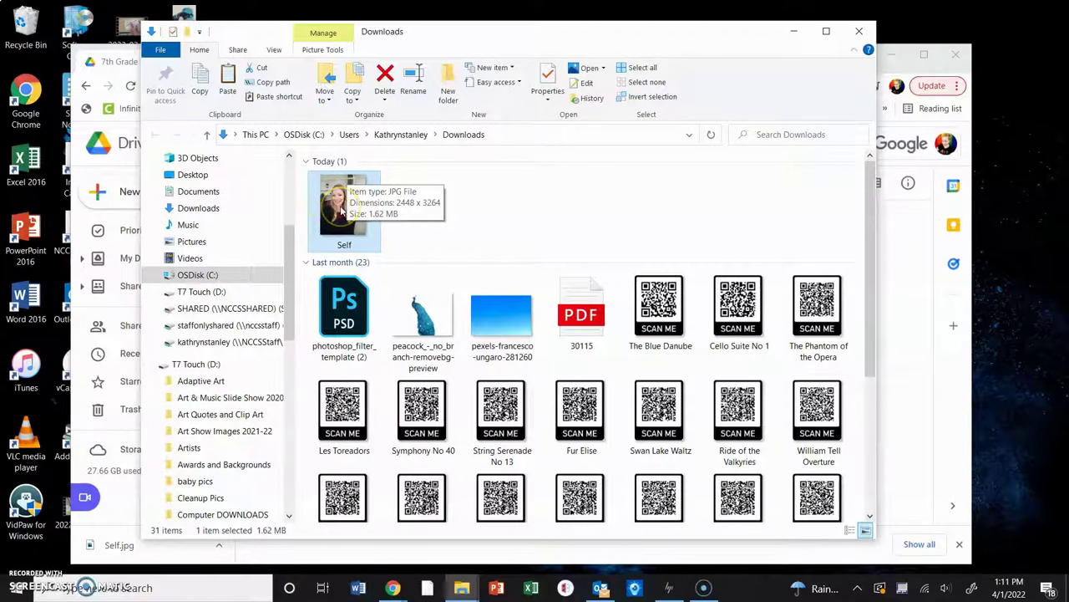
# - Cut the Self photo from Downloads and paste it into the "Name - Period" folder on the desktop
pyautogui.click(894, 57)
pyautogui.click(894, 57)
pyautogui.moveTo(655, 36); pyautogui.dragTo(895, 46)
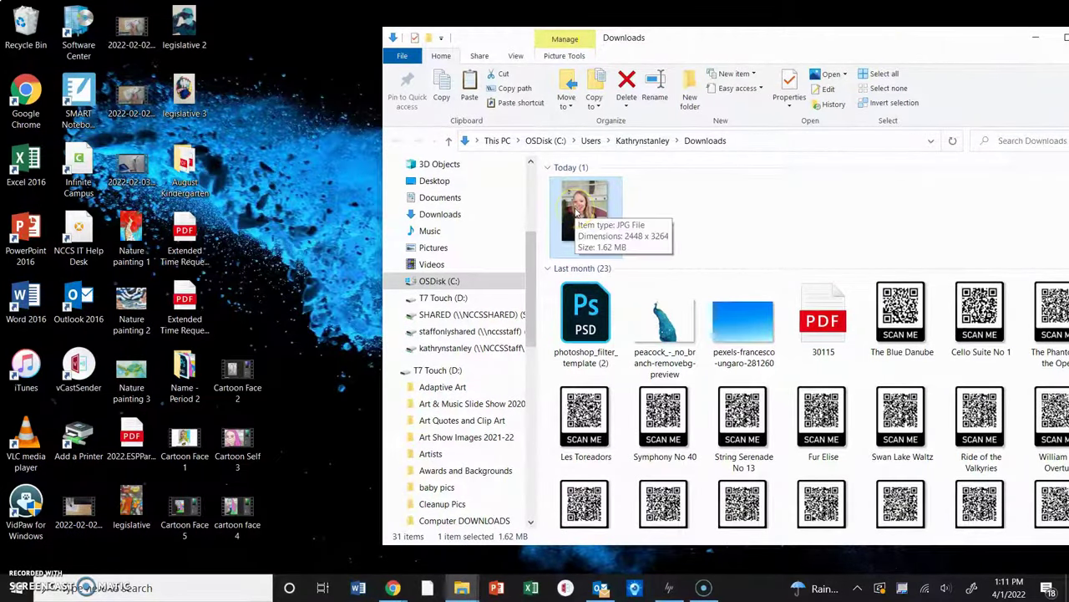
pyautogui.rightClick(577, 213)
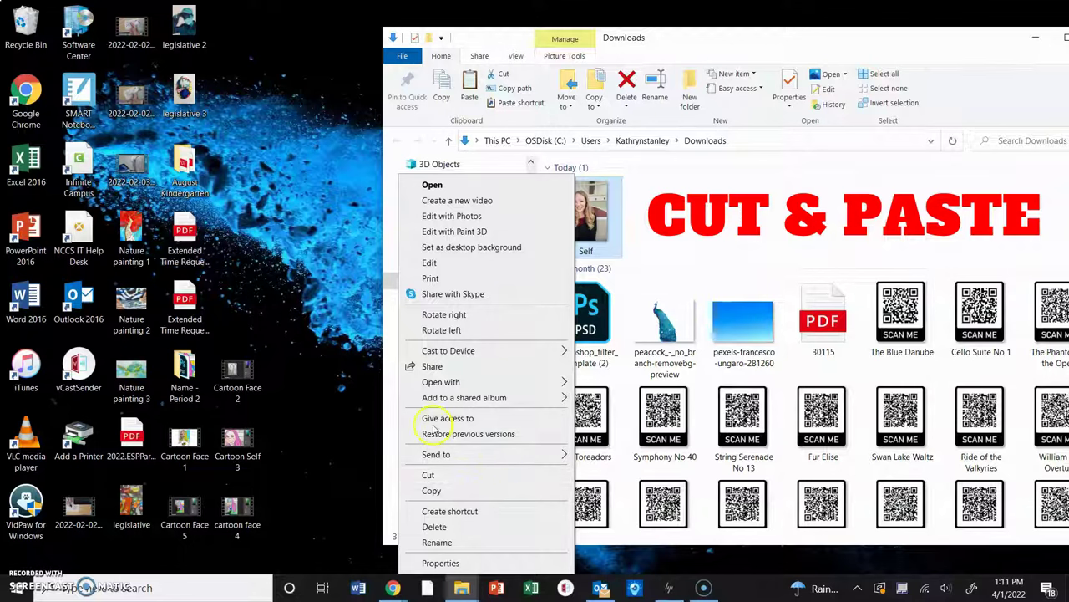
pyautogui.click(428, 474)
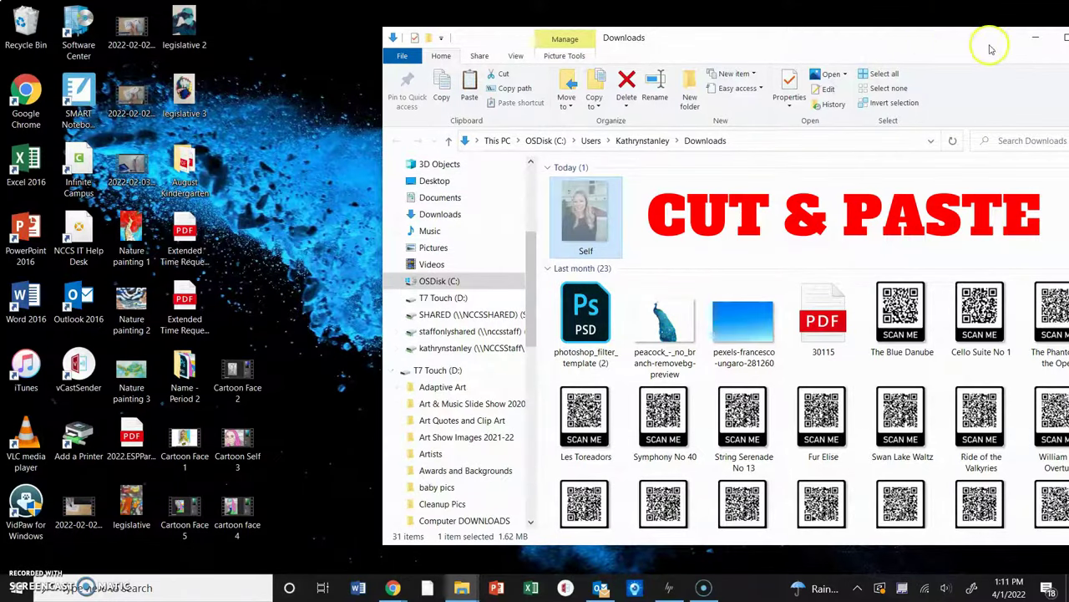
pyautogui.click(1035, 38)
pyautogui.doubleClick(600, 98)
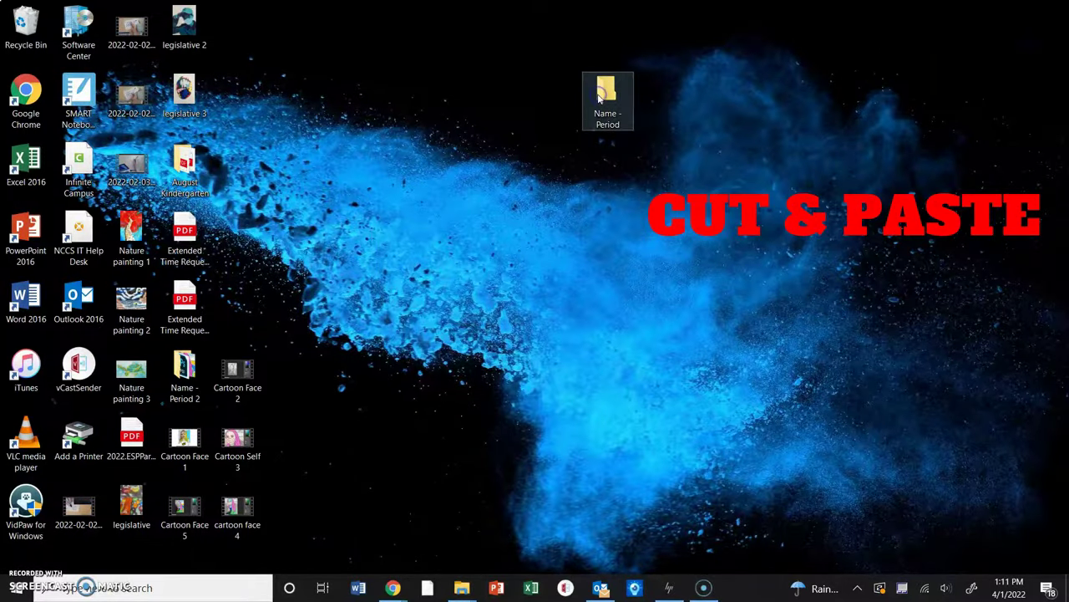
pyautogui.rightClick(210, 244)
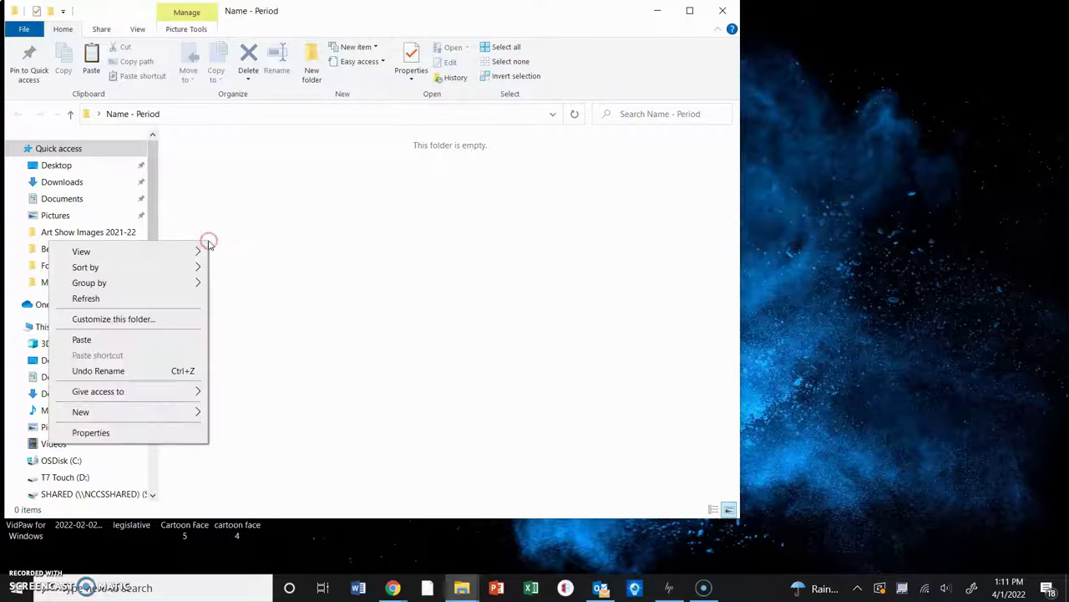
pyautogui.click(130, 339)
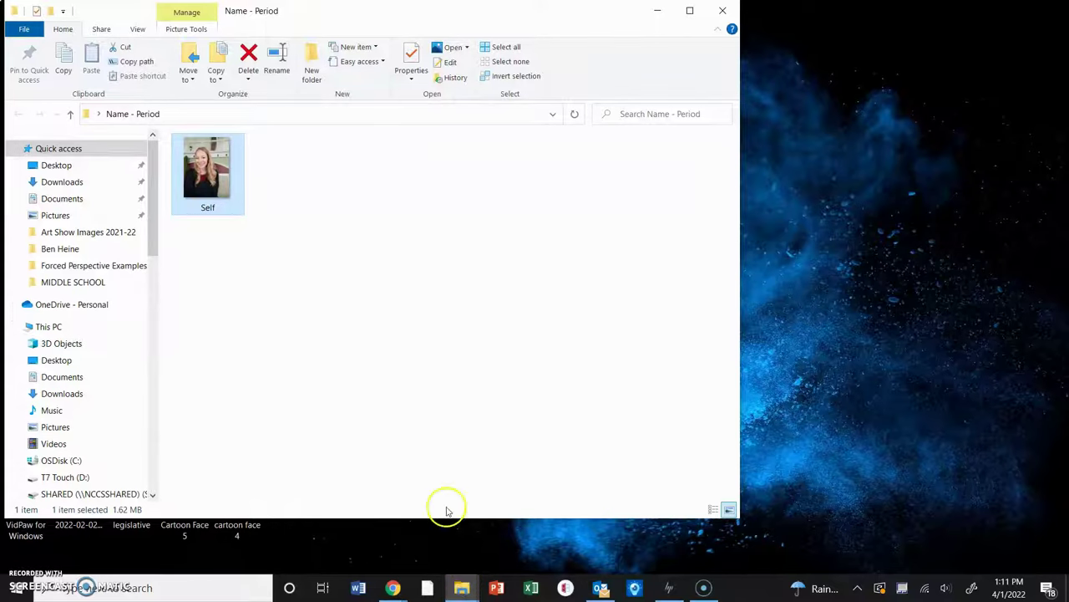
pyautogui.moveTo(209, 167); pyautogui.dragTo(228, 214)
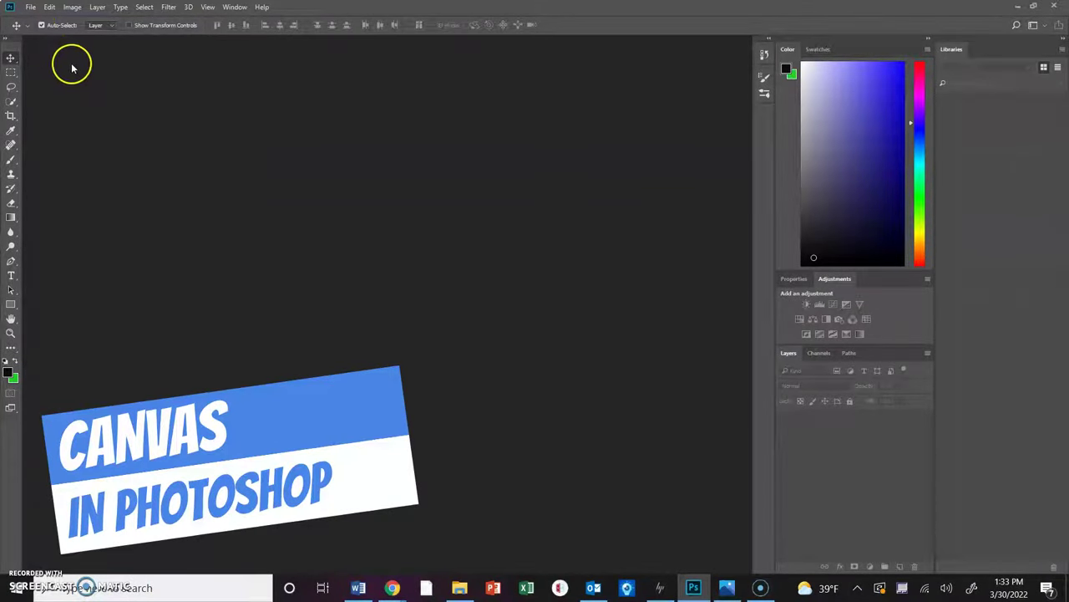
# - Create a new portrait Photoshop document, 5 x 7 inches at 300 pixels/inch, in RGB Color with a white background
pyautogui.click(30, 7)
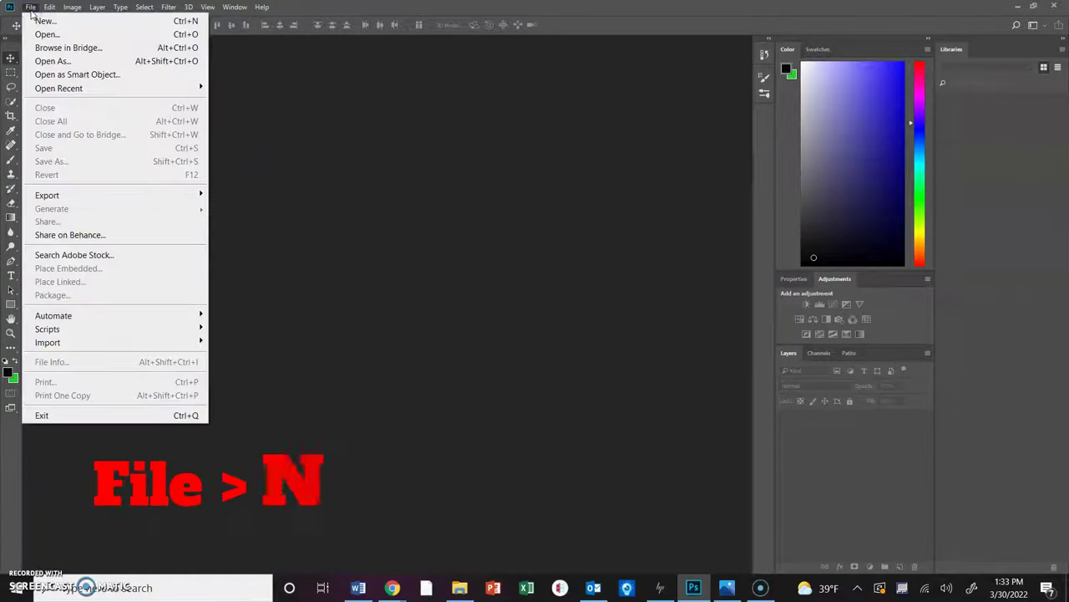
pyautogui.click(42, 21)
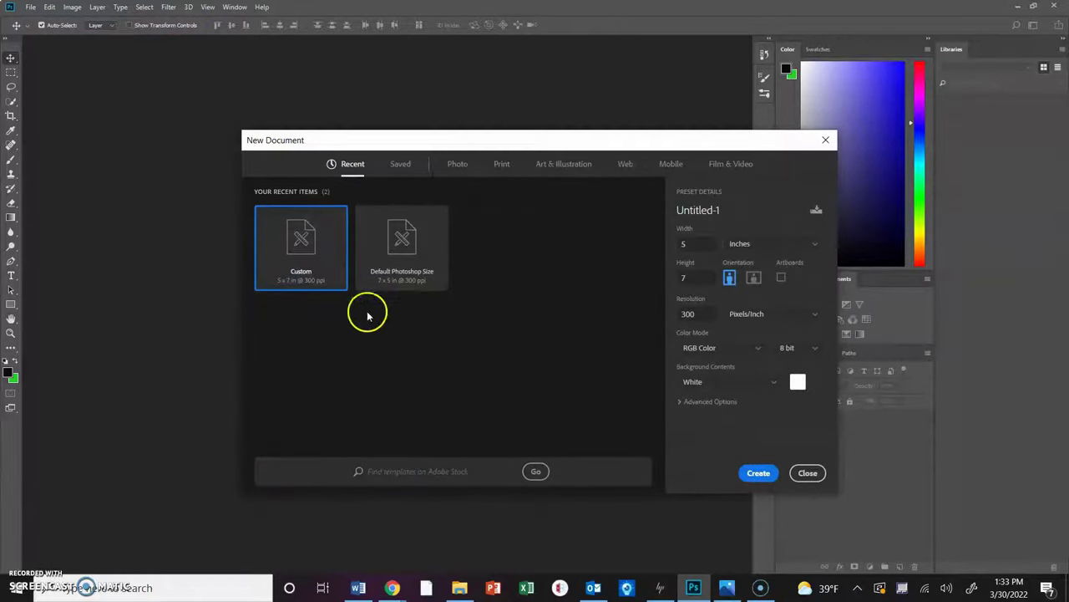
pyautogui.click(730, 287)
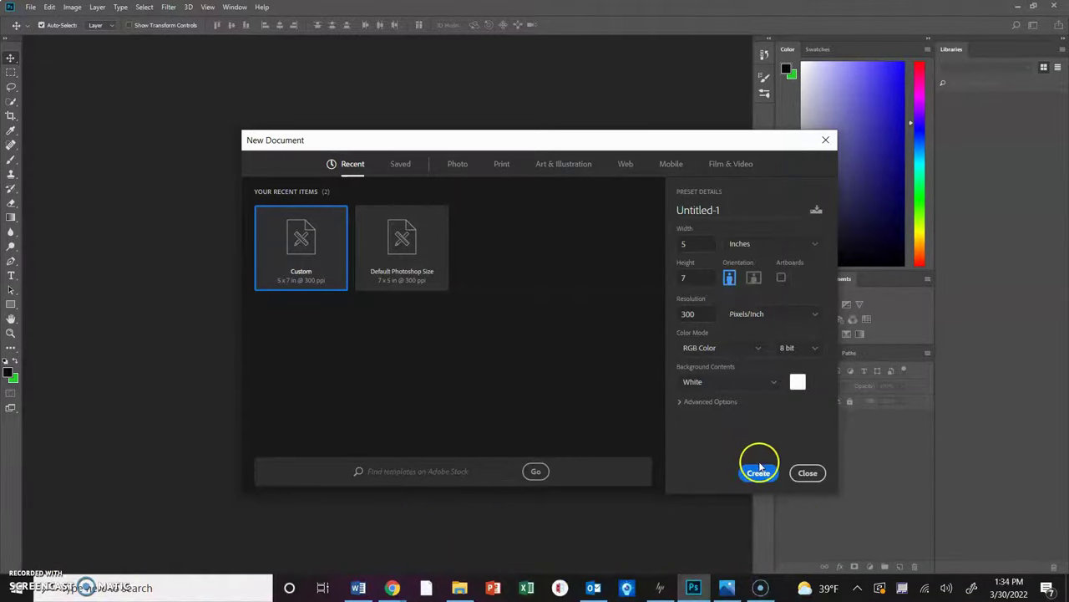
pyautogui.click(754, 279)
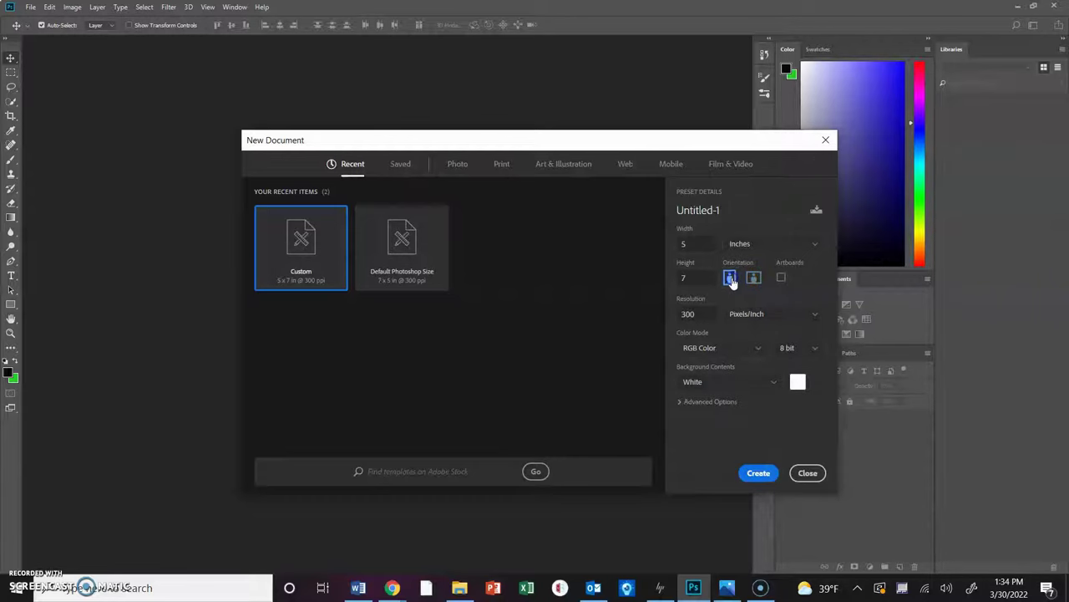
pyautogui.click(749, 475)
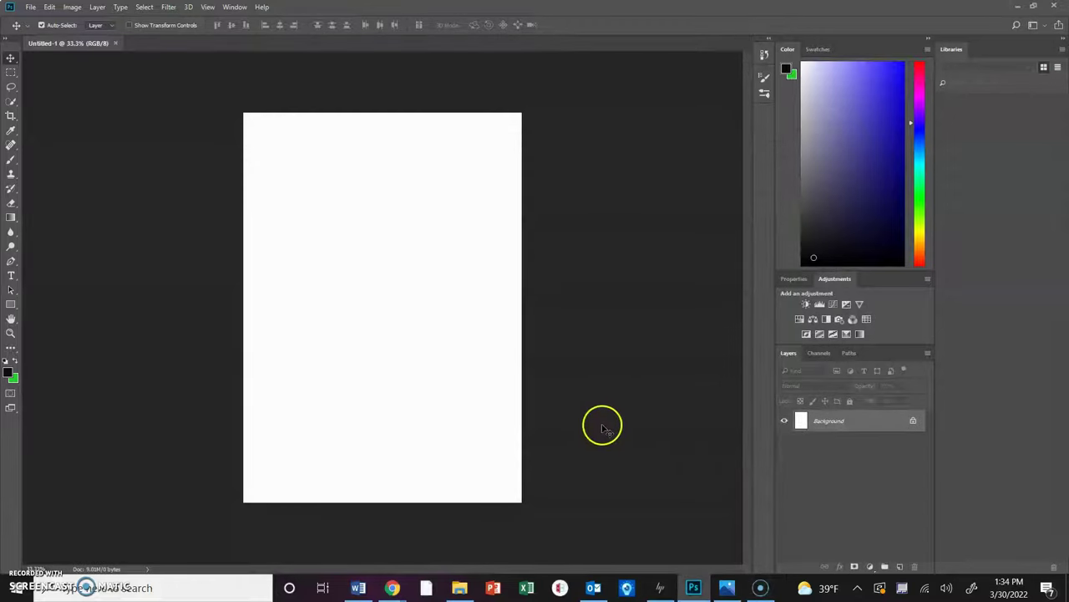
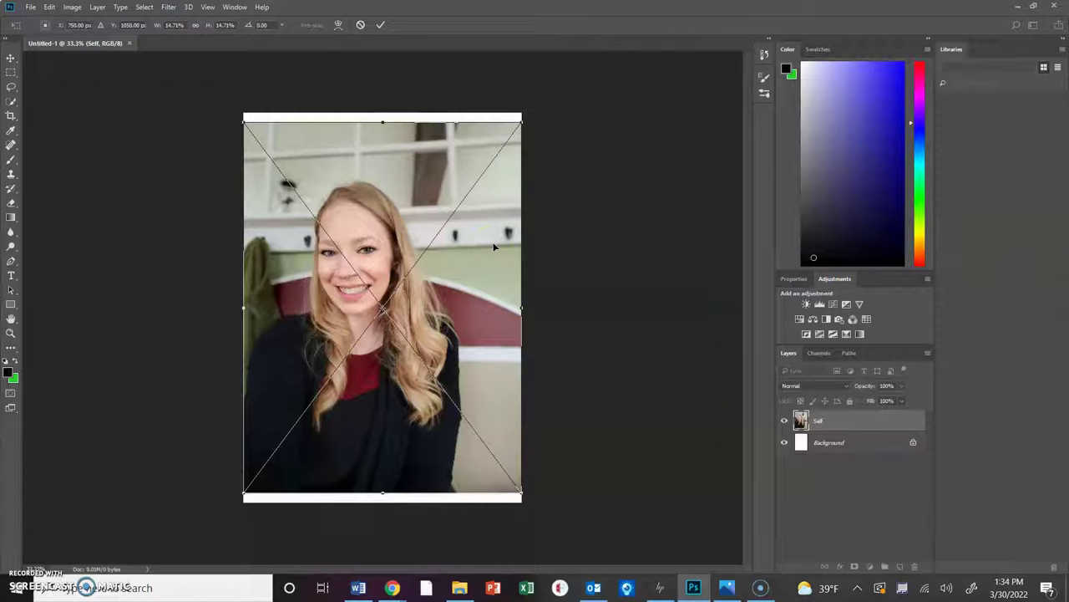
# - Enlarge the placed Self photo to about 19.7% width and 18.8% height, position it to fill the canvas, and commit the placement
pyautogui.moveTo(494, 245); pyautogui.dragTo(442, 288)
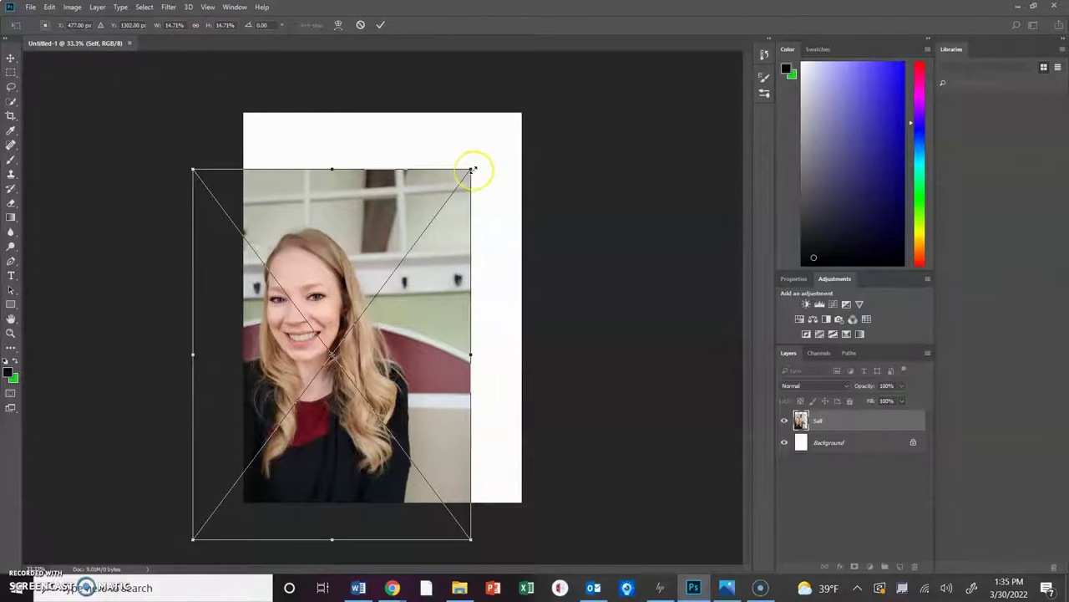
pyautogui.moveTo(473, 171)
pyautogui.mouseDown()
pyautogui.moveTo(563, 218)
pyautogui.moveTo(633, 168)
pyautogui.moveTo(577, 209)
pyautogui.moveTo(596, 329)
pyautogui.moveTo(506, 128)
pyautogui.moveTo(446, 98)
pyautogui.moveTo(554, 127)
pyautogui.moveTo(473, 193)
pyautogui.moveTo(493, 105)
pyautogui.moveTo(509, 179)
pyautogui.moveTo(490, 162)
pyautogui.moveTo(460, 167)
pyautogui.moveTo(507, 169)
pyautogui.moveTo(489, 165)
pyautogui.mouseUp()
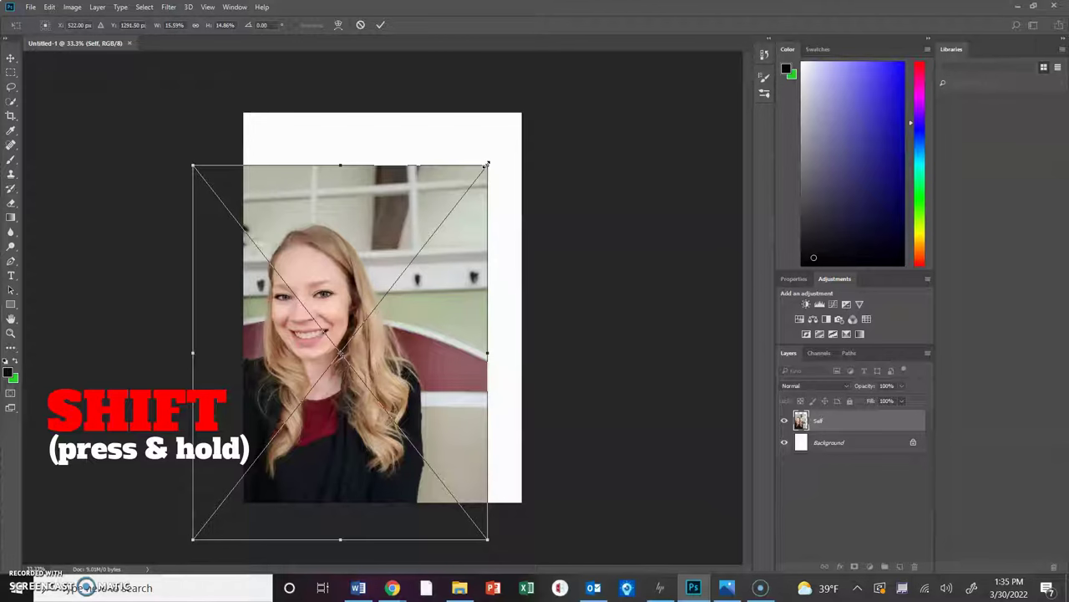
pyautogui.moveTo(486, 165); pyautogui.dragTo(651, 137)
pyautogui.click(422, 221)
pyautogui.moveTo(420, 220)
pyautogui.mouseDown()
pyautogui.moveTo(462, 216)
pyautogui.moveTo(438, 216)
pyautogui.moveTo(462, 219)
pyautogui.moveTo(424, 248)
pyautogui.moveTo(478, 214)
pyautogui.moveTo(440, 221)
pyautogui.mouseUp()
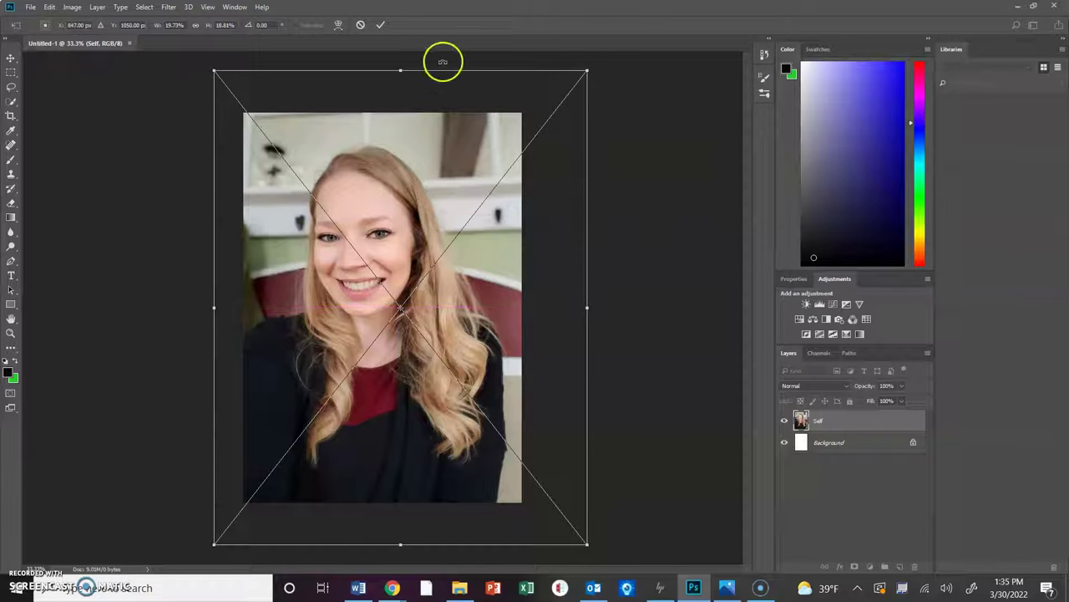
pyautogui.click(381, 28)
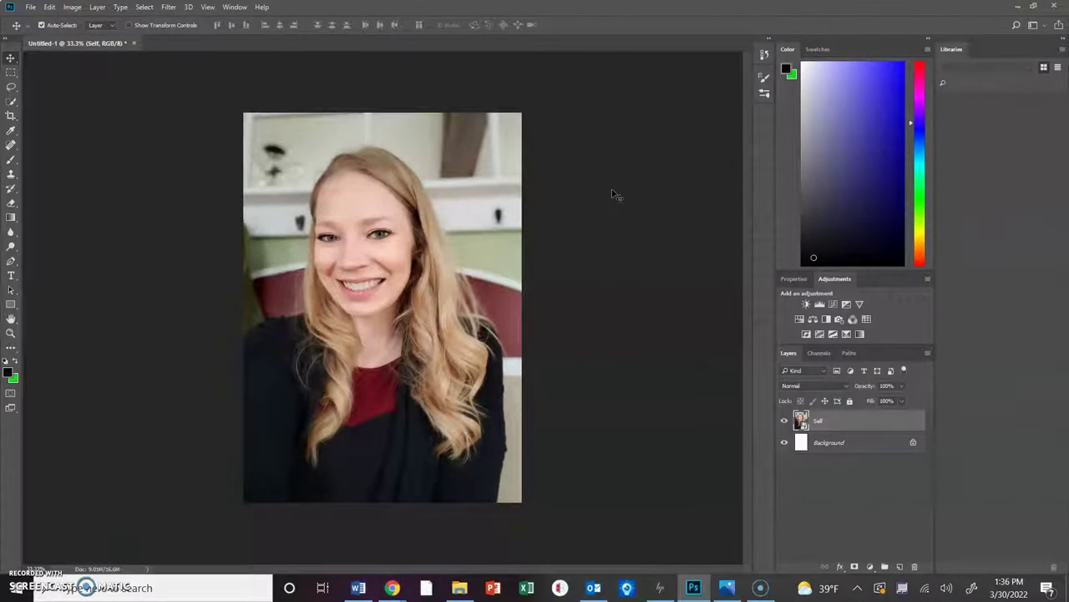
pyautogui.click(602, 164)
# - Add a new layer named "Outline" above the Self photo layer
pyautogui.click(98, 8)
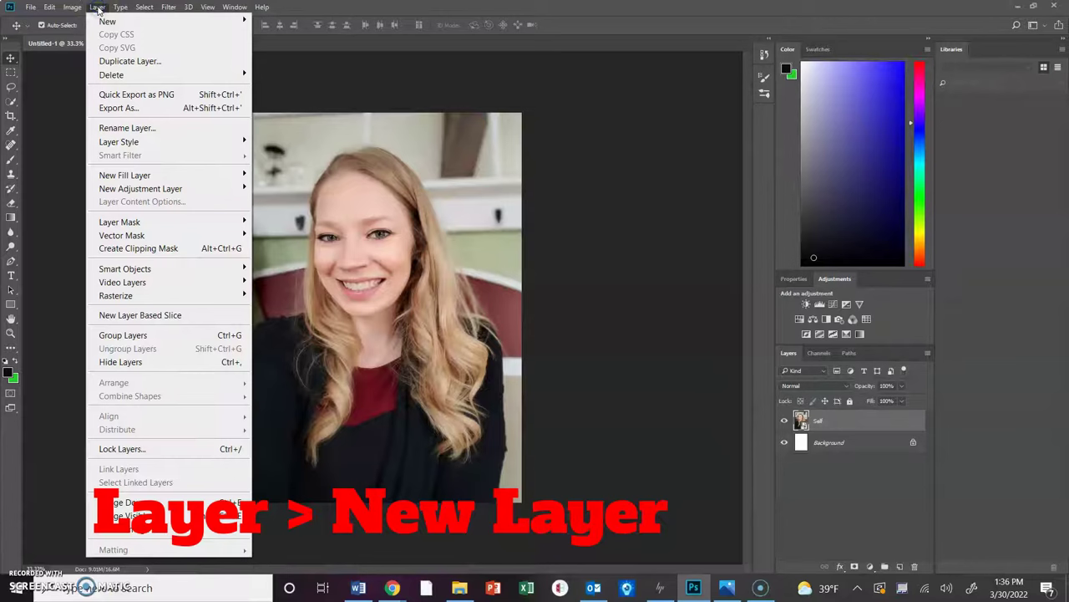
pyautogui.moveTo(108, 21)
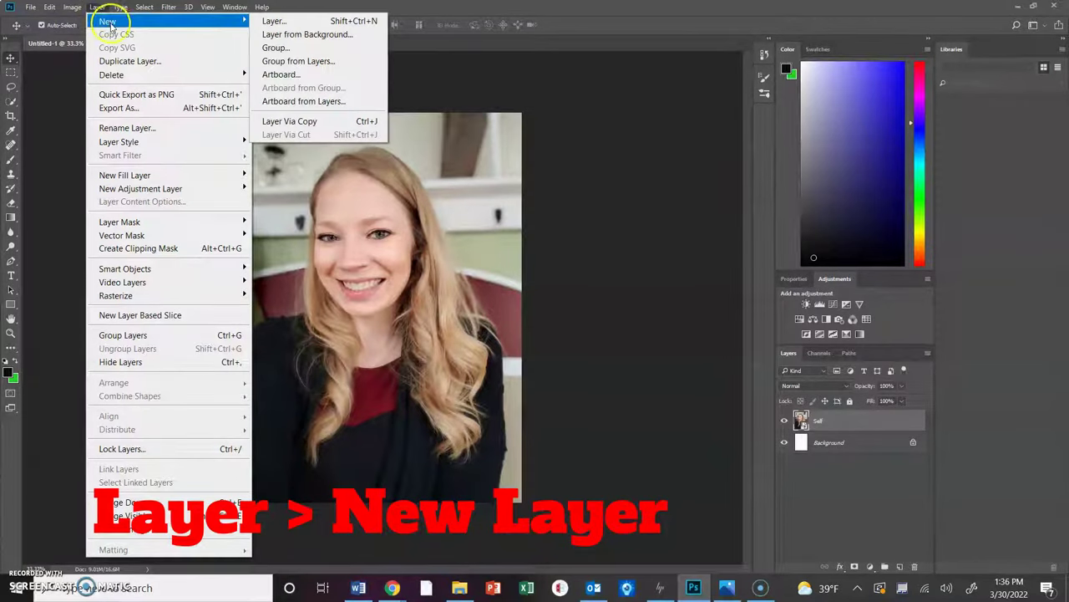
pyautogui.click(284, 22)
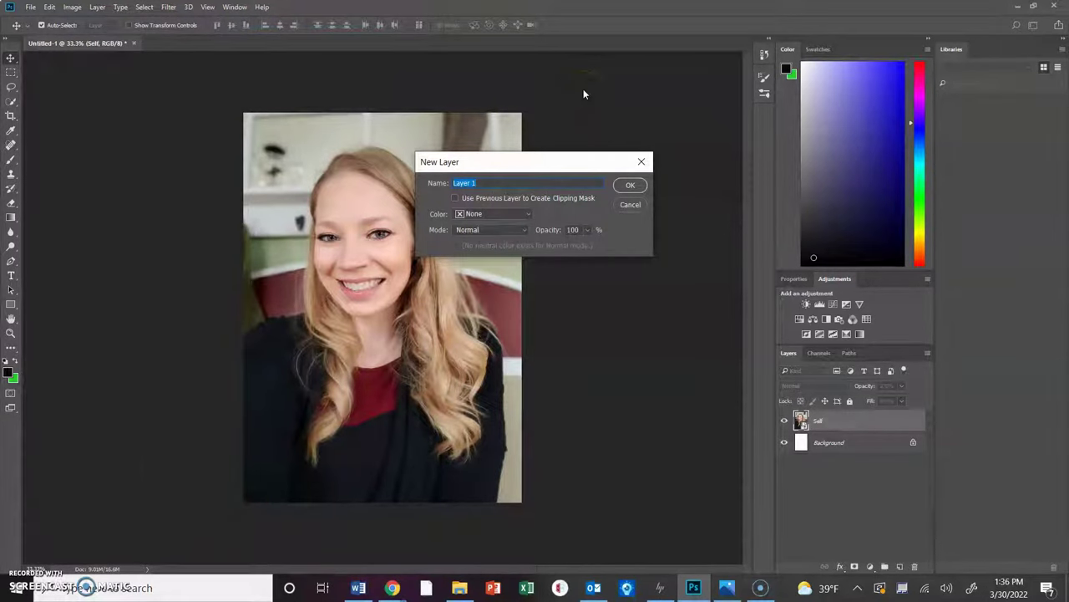
pyautogui.write('Dul')
pyautogui.write('line')
pyautogui.click(643, 185)
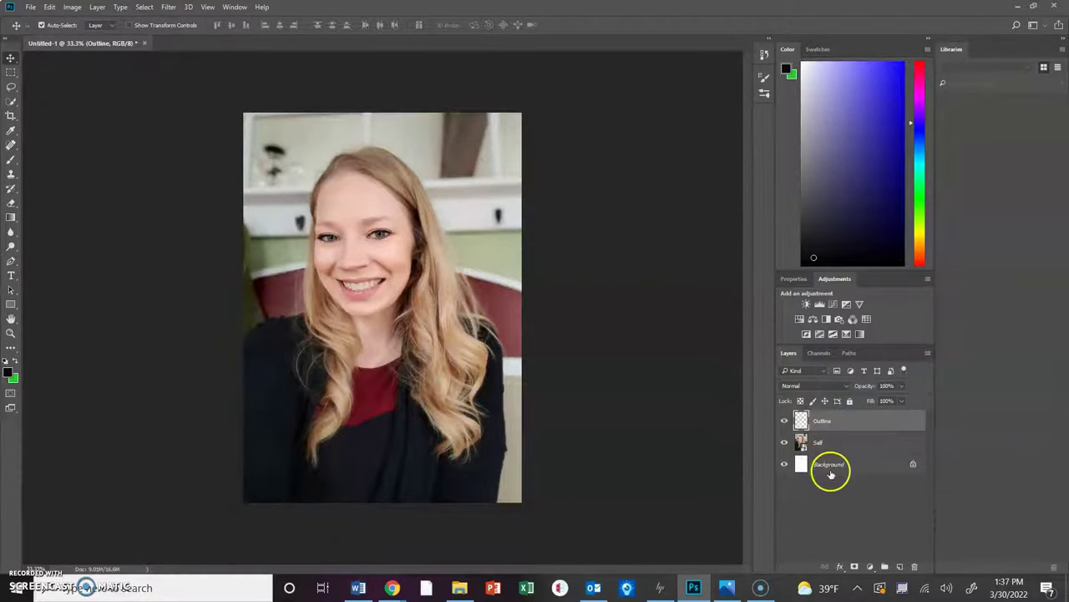
pyautogui.click(825, 470)
pyautogui.click(804, 467)
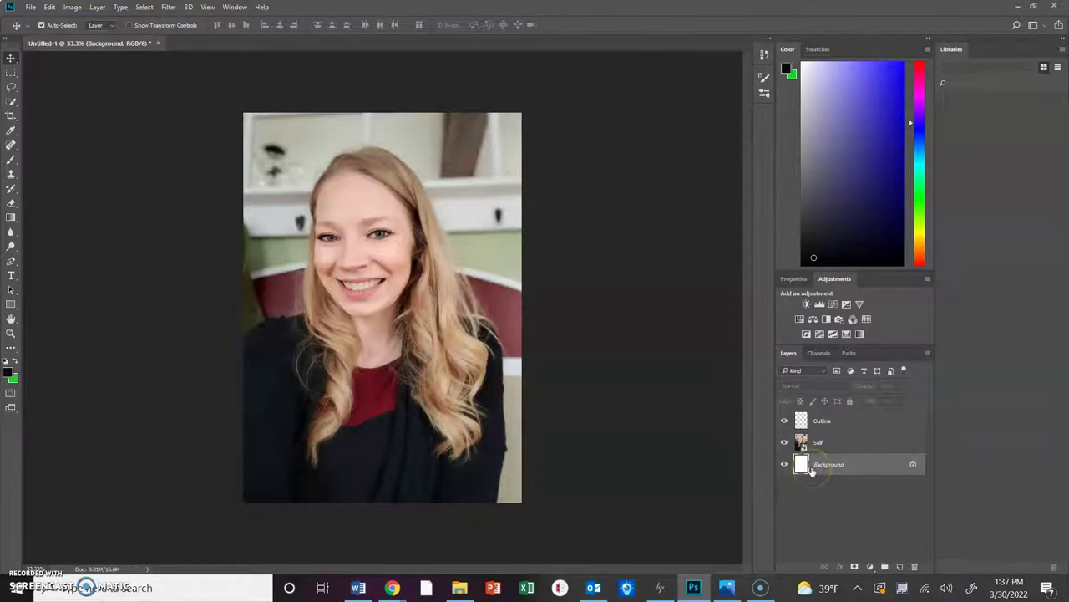
pyautogui.click(814, 442)
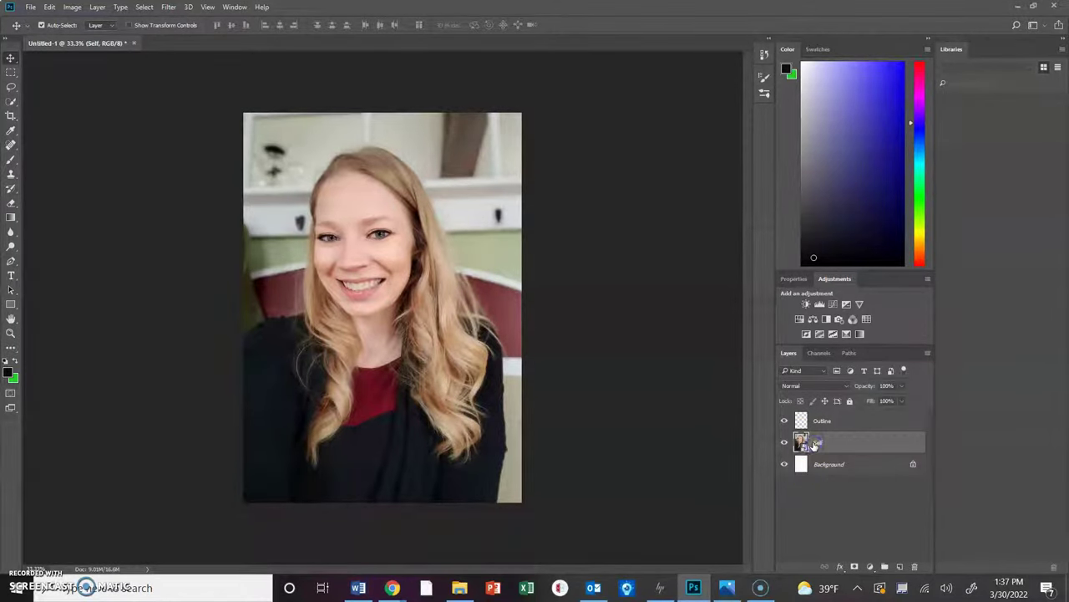
pyautogui.click(812, 424)
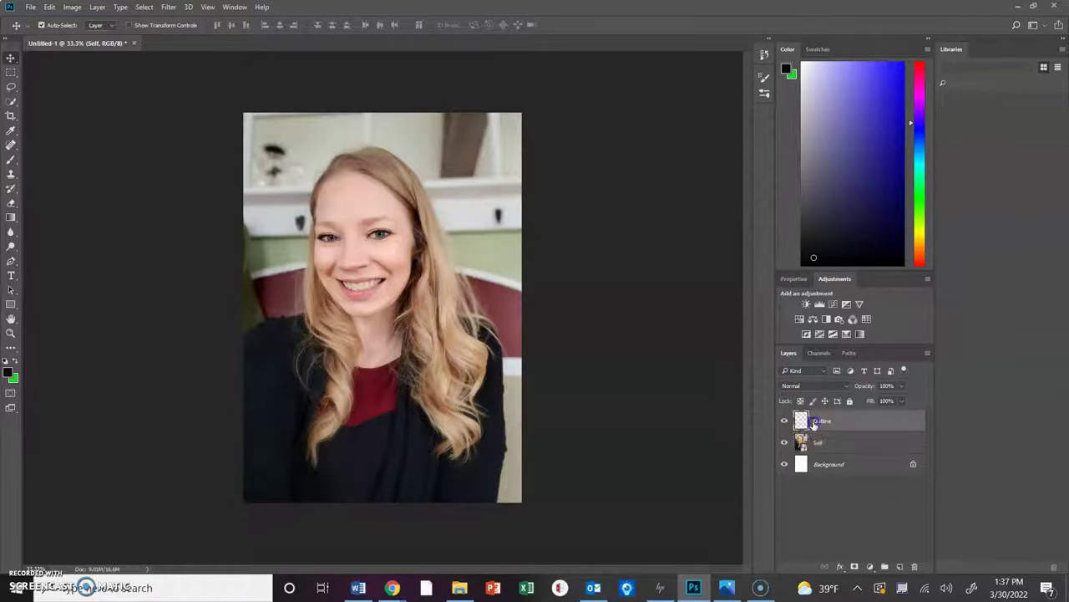
pyautogui.doubleClick(844, 421)
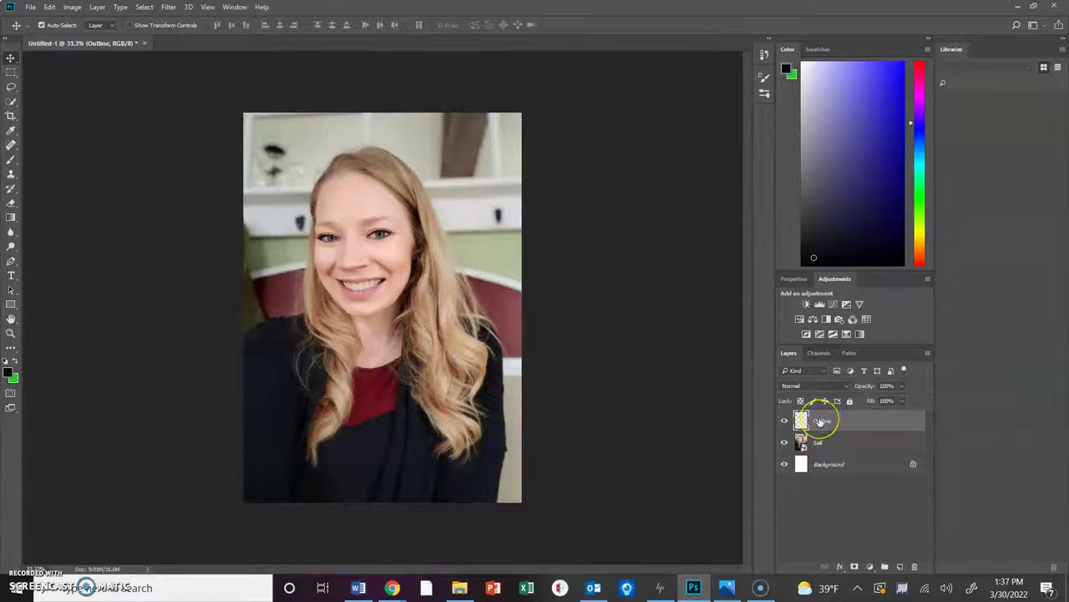
pyautogui.click(807, 465)
pyautogui.moveTo(807, 461)
pyautogui.mouseDown()
pyautogui.moveTo(799, 453)
pyautogui.moveTo(812, 458)
pyautogui.moveTo(799, 458)
pyautogui.moveTo(826, 442)
pyautogui.moveTo(809, 444)
pyautogui.mouseUp()
# - Lower the opacity of the Self photo layer to 50%
pyautogui.click(818, 443)
pyautogui.click(832, 451)
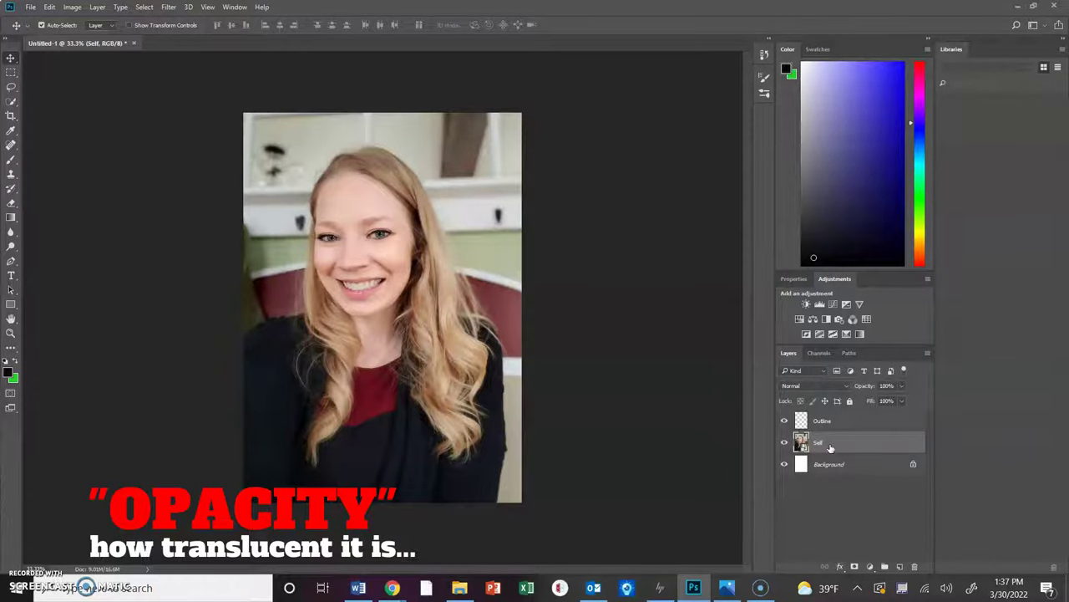
pyautogui.click(903, 380)
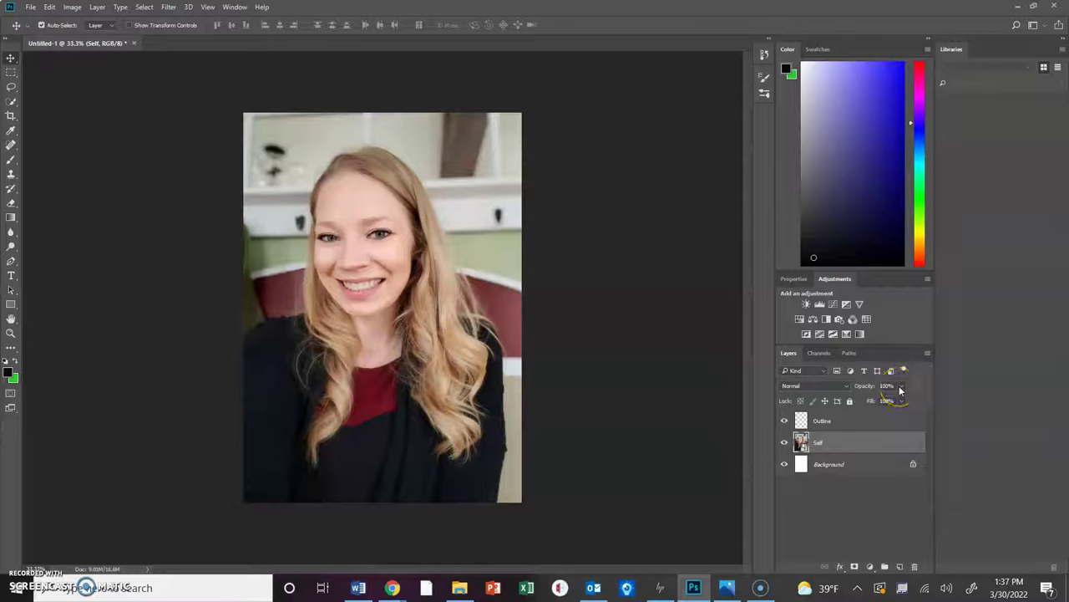
pyautogui.click(900, 389)
pyautogui.moveTo(900, 399); pyautogui.dragTo(873, 402)
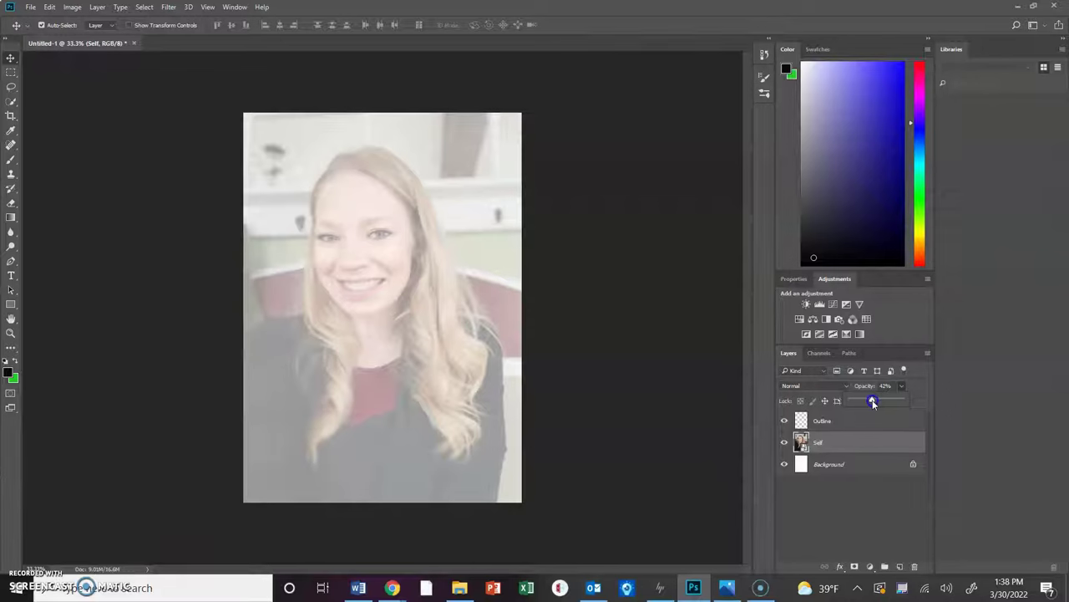
pyautogui.moveTo(873, 402); pyautogui.dragTo(876, 403)
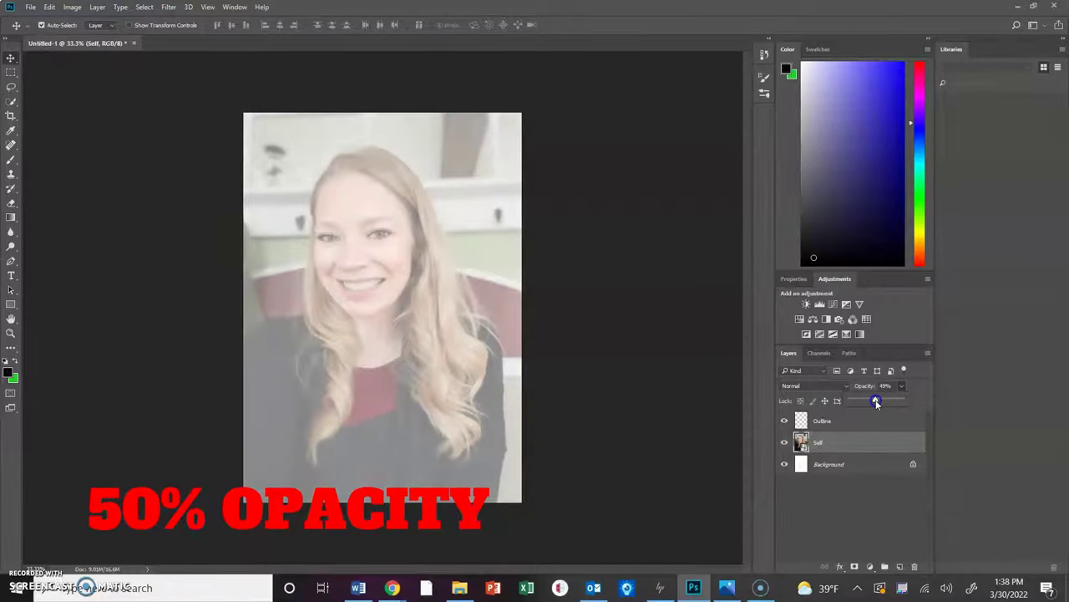
pyautogui.moveTo(876, 402); pyautogui.dragTo(876, 402)
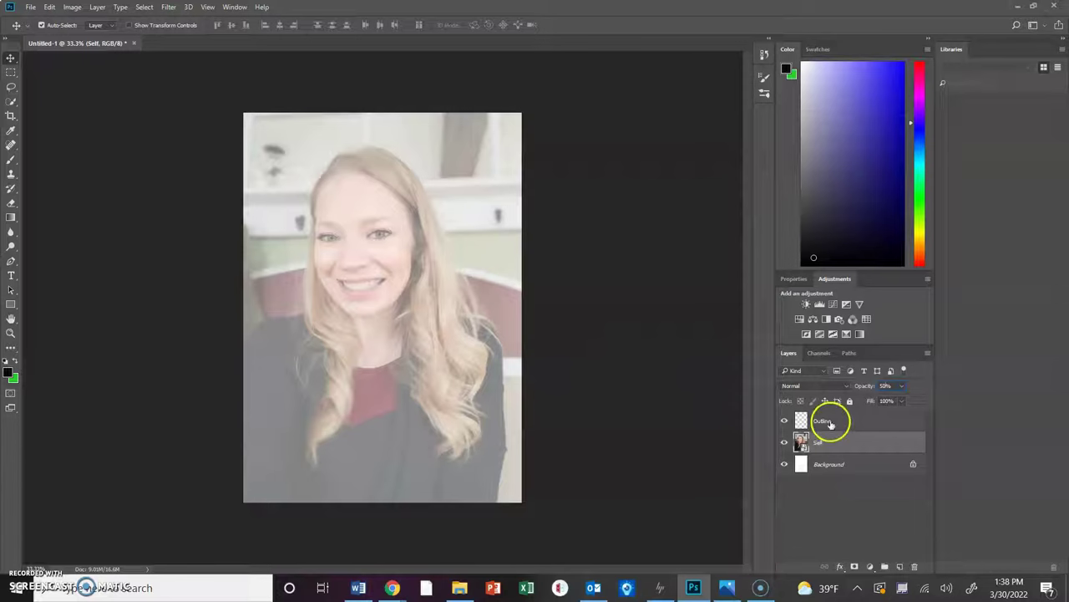
# - View the half cartoon.jpg reference in Photos, and ready the Brush tool on the Outline layer in Photoshop
pyautogui.click(831, 424)
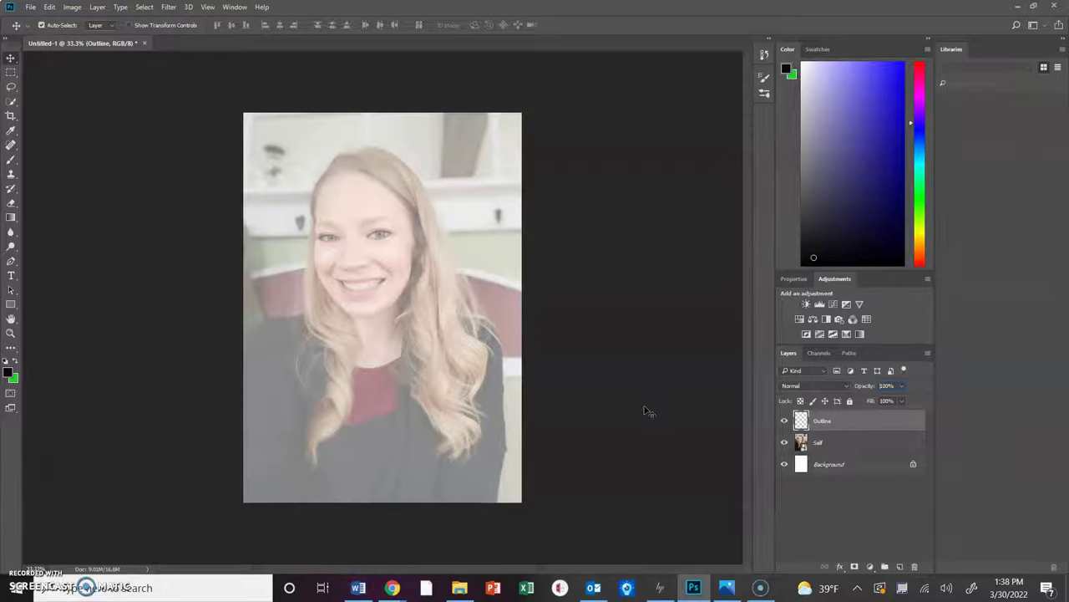
pyautogui.click(727, 587)
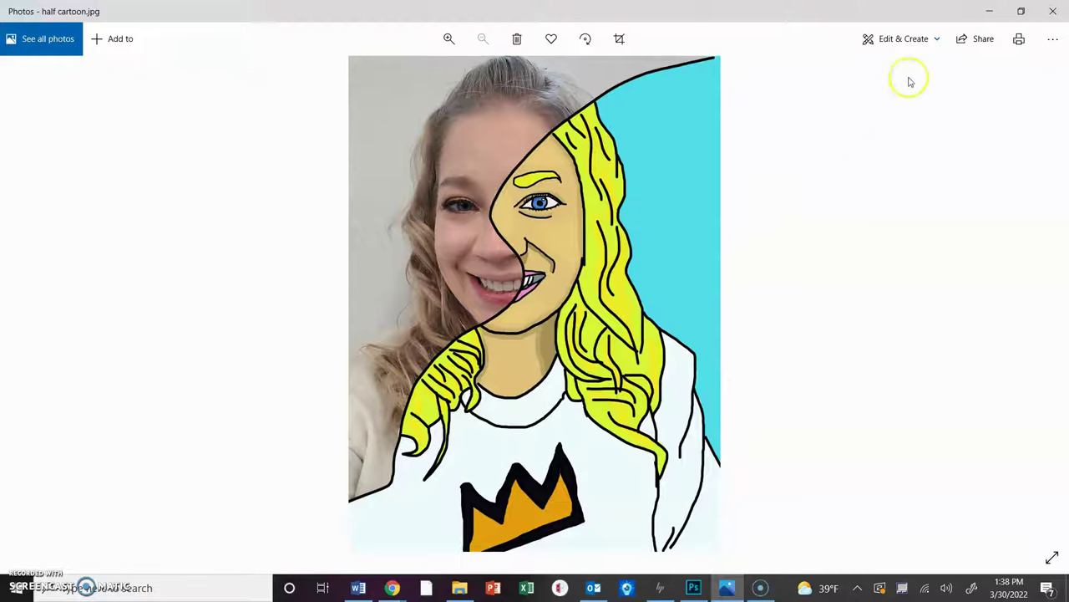
pyautogui.click(990, 14)
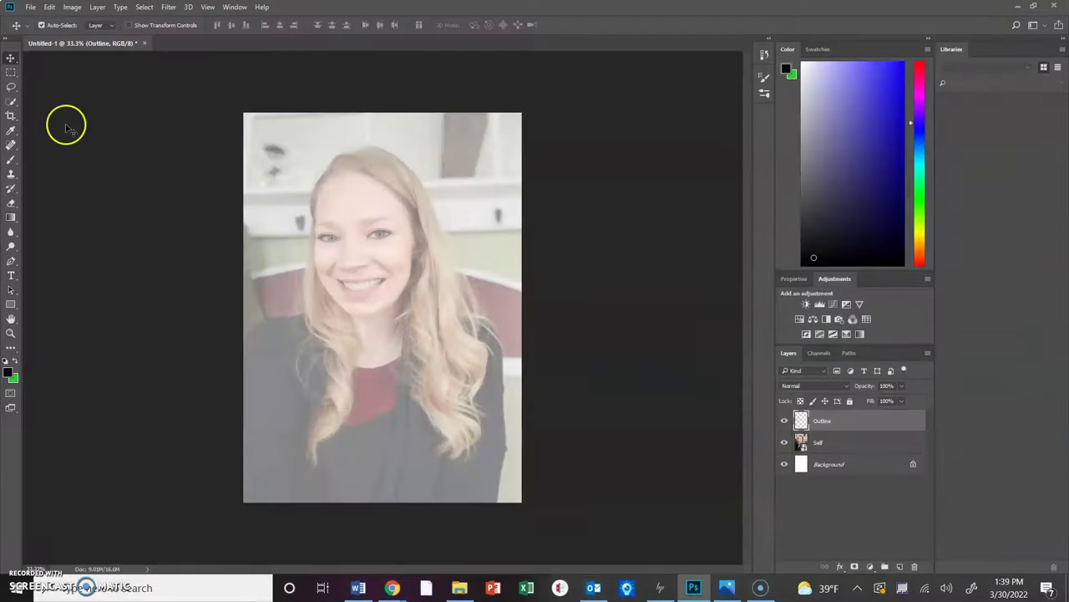
pyautogui.click(11, 159)
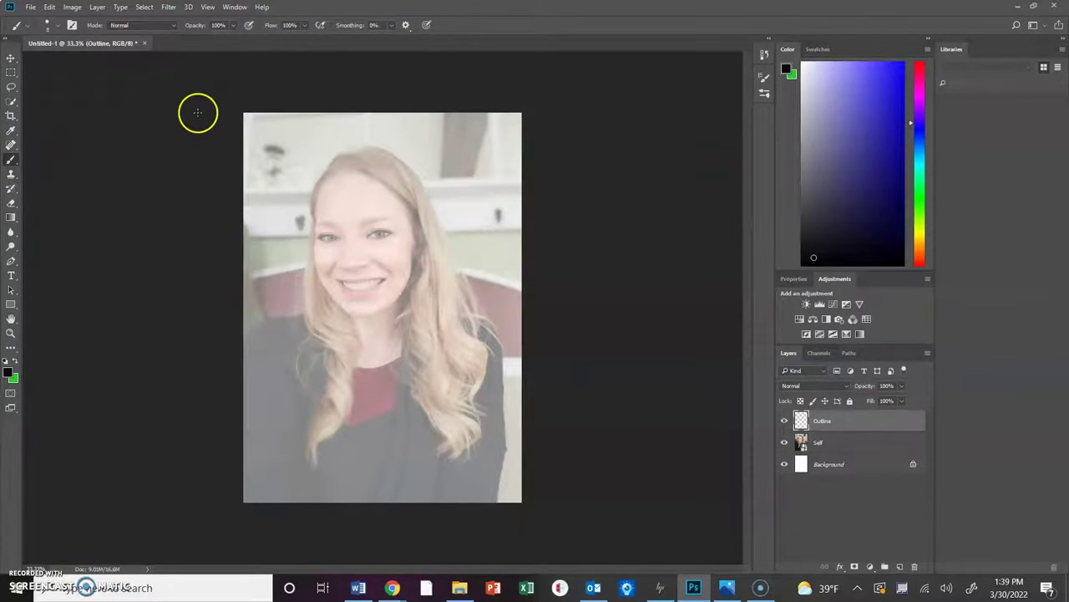
# - Draw three trial brush strokes across the portrait on the Outline layer, undoing each one
pyautogui.moveTo(267, 131)
pyautogui.mouseDown()
pyautogui.moveTo(290, 204)
pyautogui.moveTo(452, 191)
pyautogui.moveTo(469, 252)
pyautogui.mouseUp()
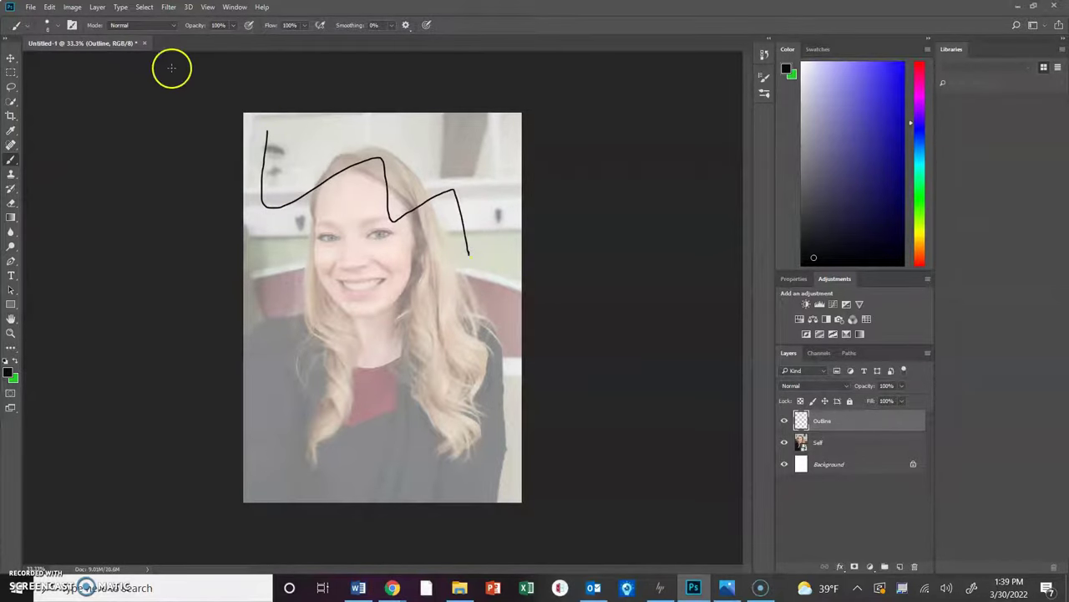
pyautogui.click(50, 8)
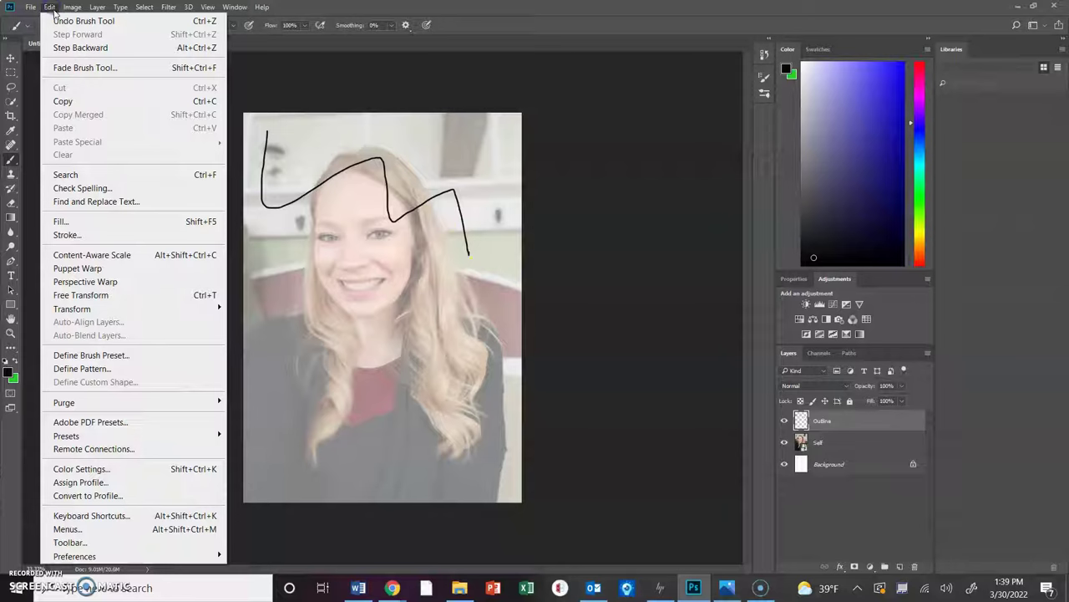
pyautogui.click(79, 21)
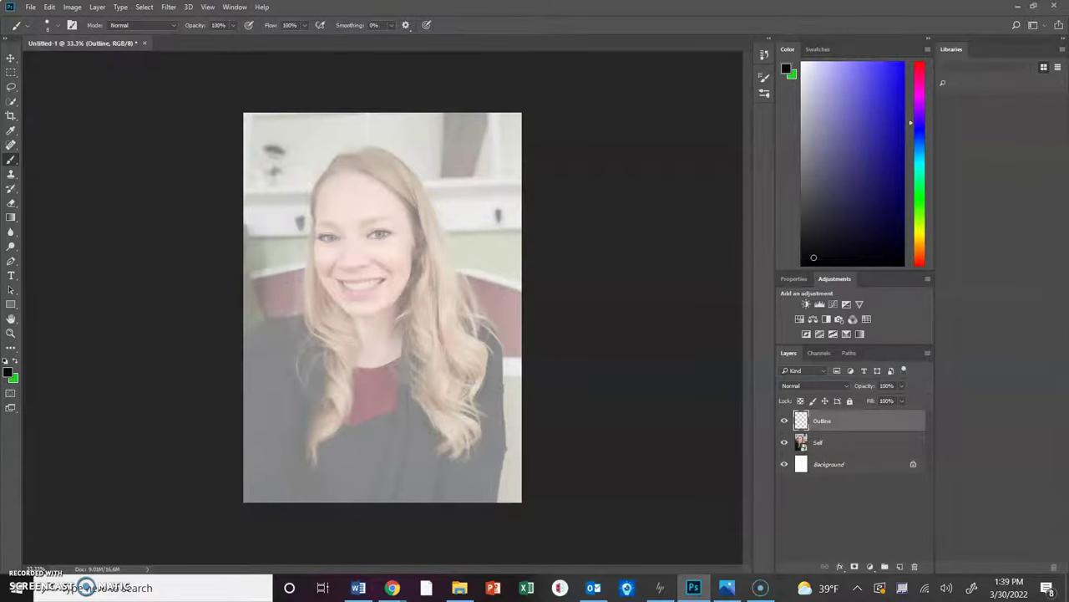
pyautogui.moveTo(302, 168)
pyautogui.mouseDown()
pyautogui.moveTo(399, 178)
pyautogui.moveTo(437, 243)
pyautogui.moveTo(506, 218)
pyautogui.mouseUp()
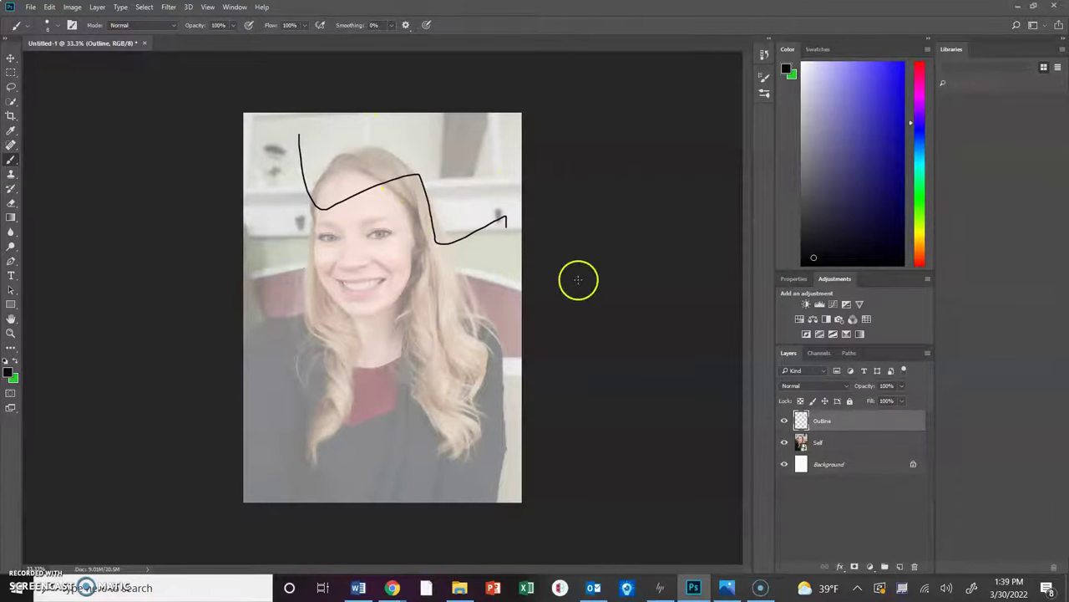
pyautogui.click(52, 8)
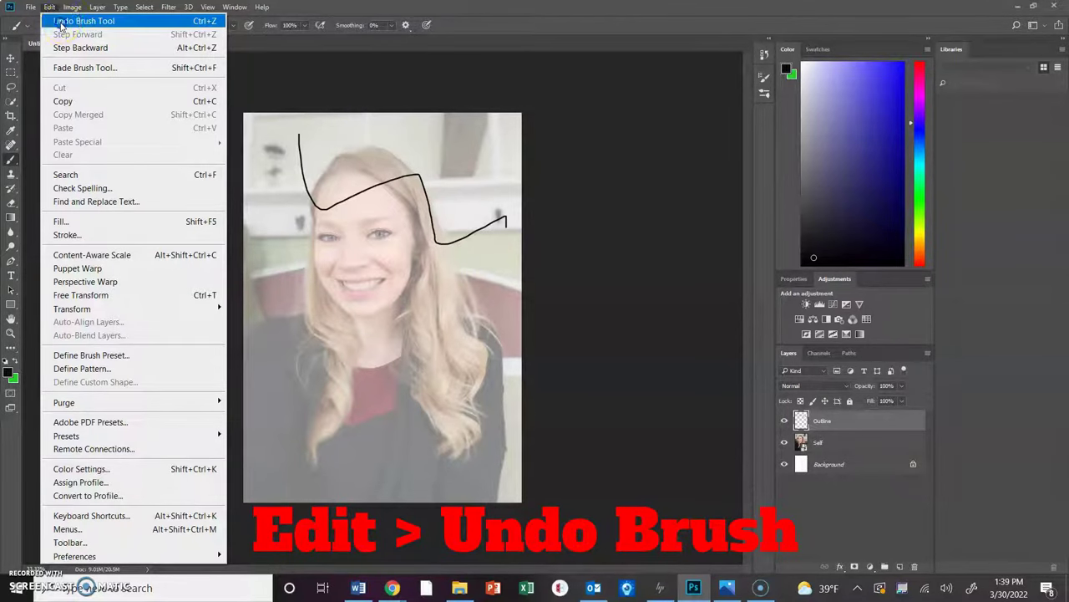
pyautogui.click(61, 22)
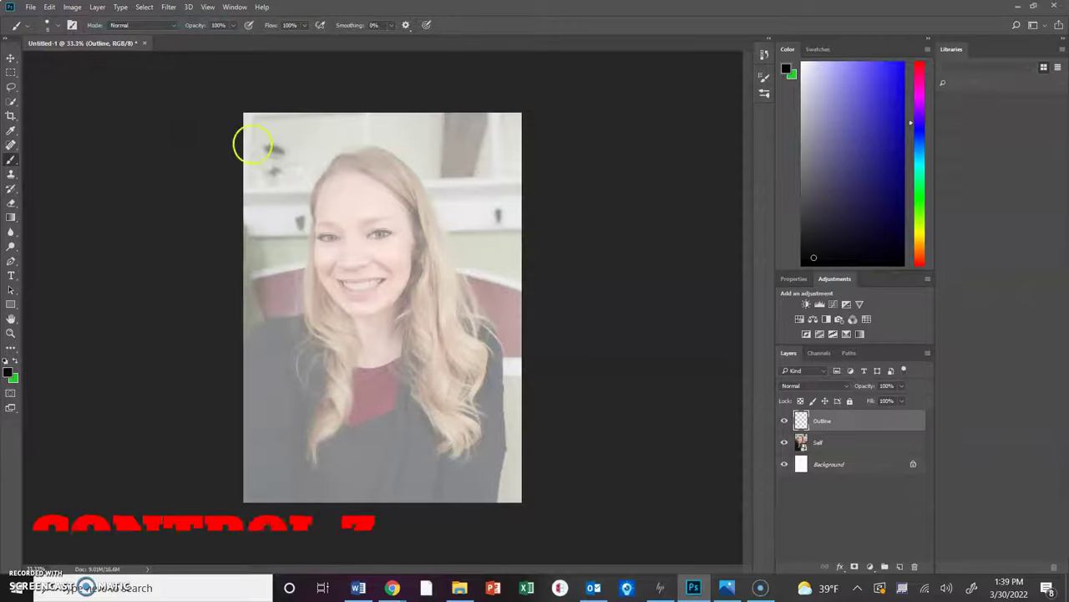
pyautogui.moveTo(304, 155)
pyautogui.mouseDown()
pyautogui.moveTo(351, 234)
pyautogui.moveTo(655, 194)
pyautogui.mouseUp()
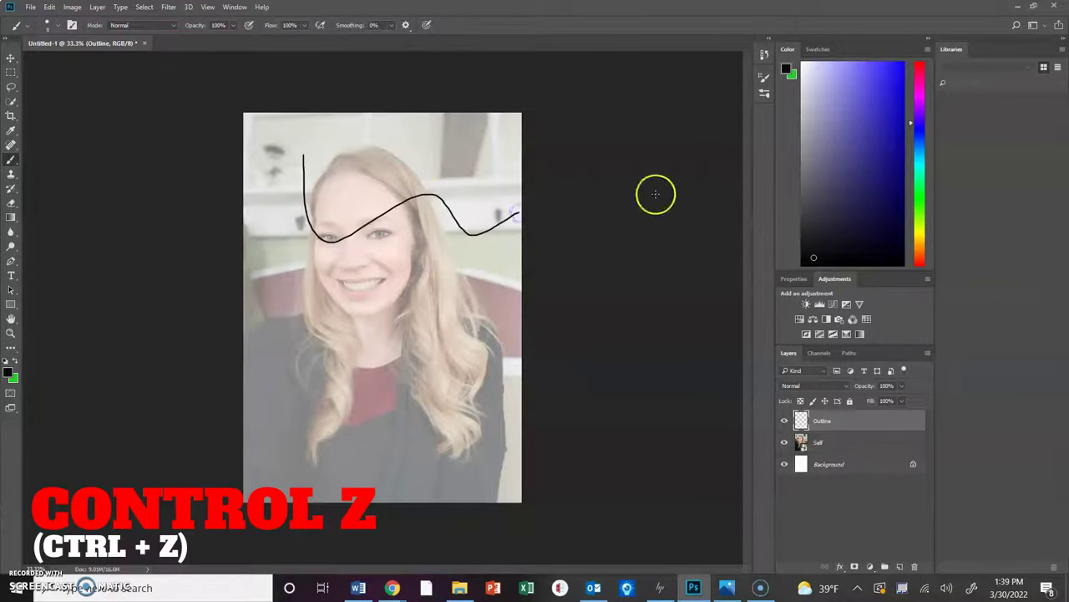
pyautogui.hotkey('ctrl', 'z')
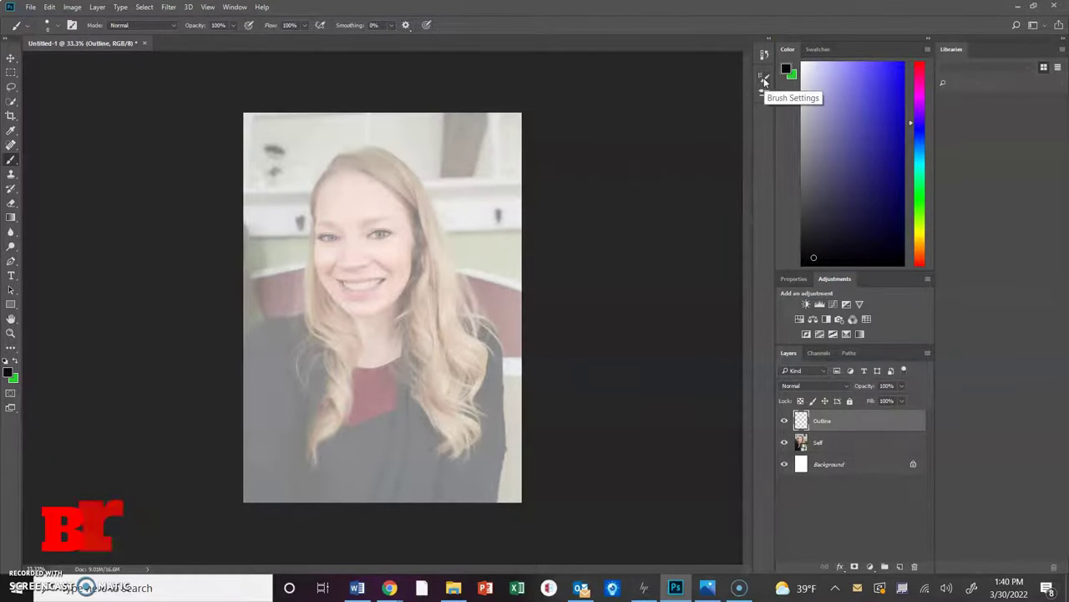
# - Choose the Hard Round 123 brush tip at 26 px, try a stroke on the portrait, and undo it
pyautogui.click(763, 80)
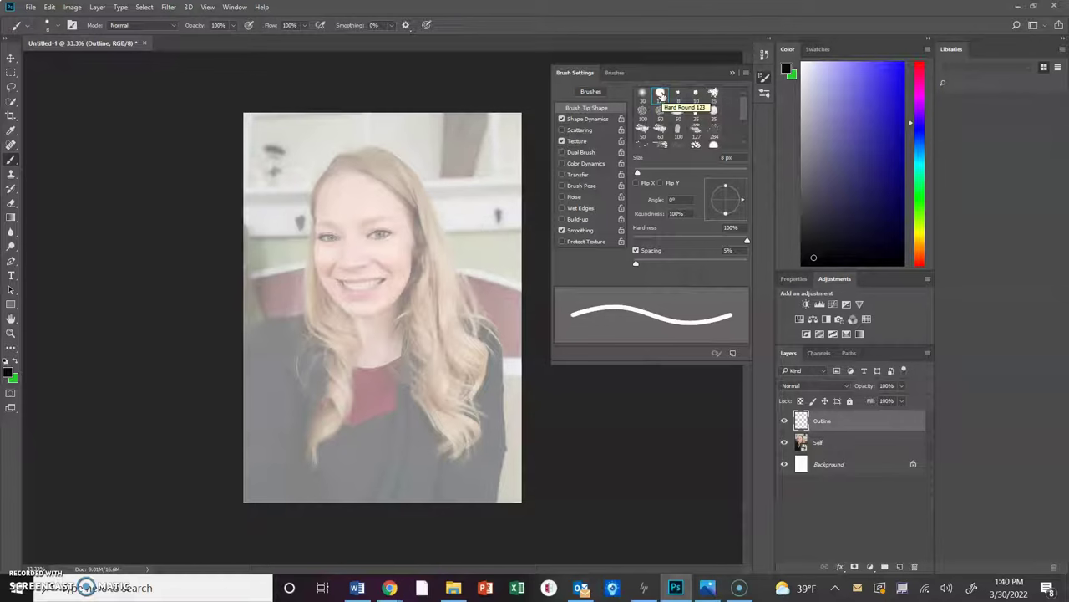
pyautogui.click(661, 94)
pyautogui.click(637, 172)
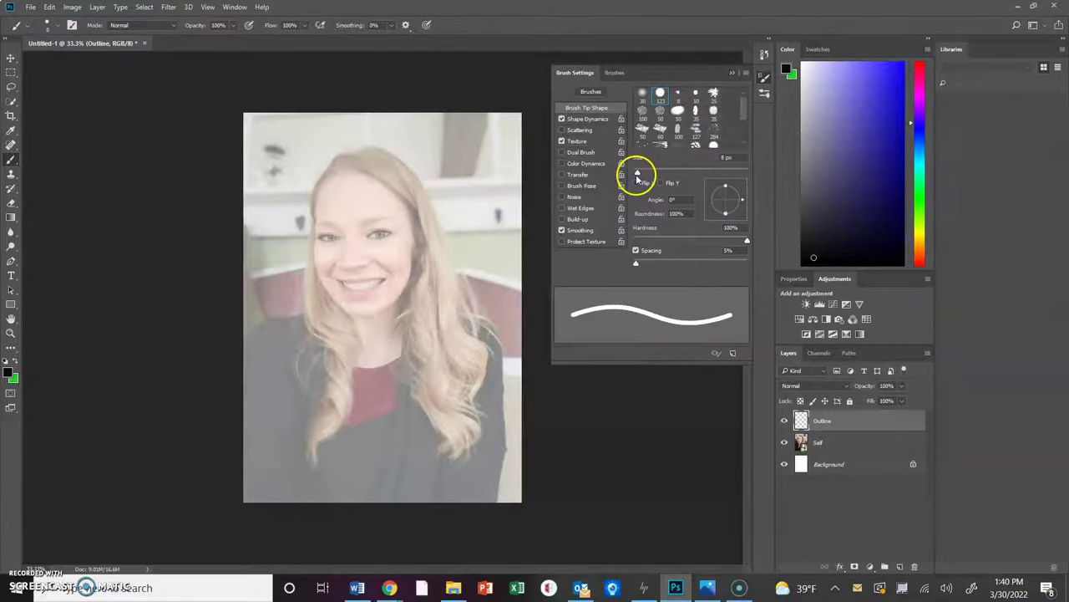
pyautogui.moveTo(636, 170)
pyautogui.mouseDown()
pyautogui.moveTo(689, 173)
pyautogui.moveTo(636, 165)
pyautogui.moveTo(649, 167)
pyautogui.mouseUp()
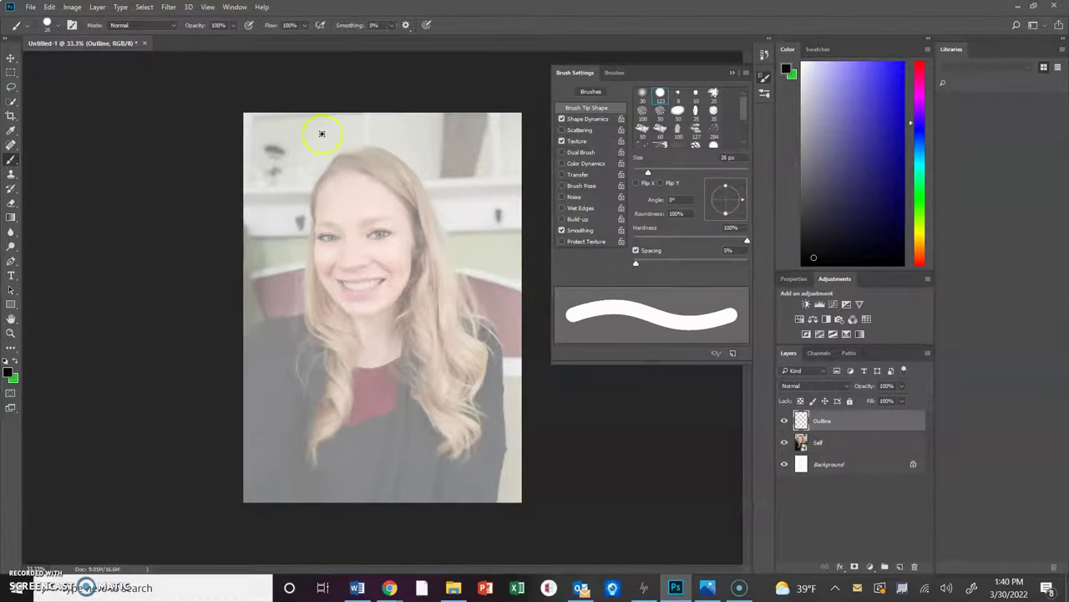
pyautogui.moveTo(293, 128)
pyautogui.mouseDown()
pyautogui.moveTo(332, 169)
pyautogui.moveTo(458, 225)
pyautogui.mouseUp()
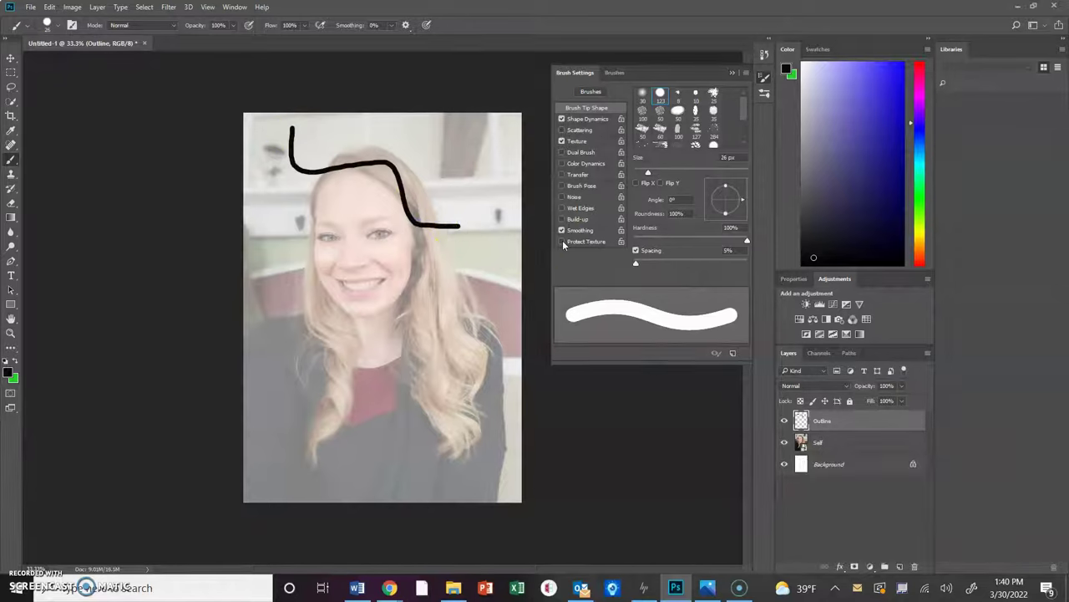
pyautogui.hotkey('ctrl', 'z')
# - Reduce the brush size to 13 px, undo the trial stroke, and close the brush settings
pyautogui.moveTo(648, 172); pyautogui.dragTo(643, 172)
pyautogui.moveTo(294, 149); pyautogui.dragTo(284, 190)
pyautogui.moveTo(277, 236)
pyautogui.mouseDown()
pyautogui.moveTo(355, 262)
pyautogui.moveTo(411, 322)
pyautogui.mouseUp()
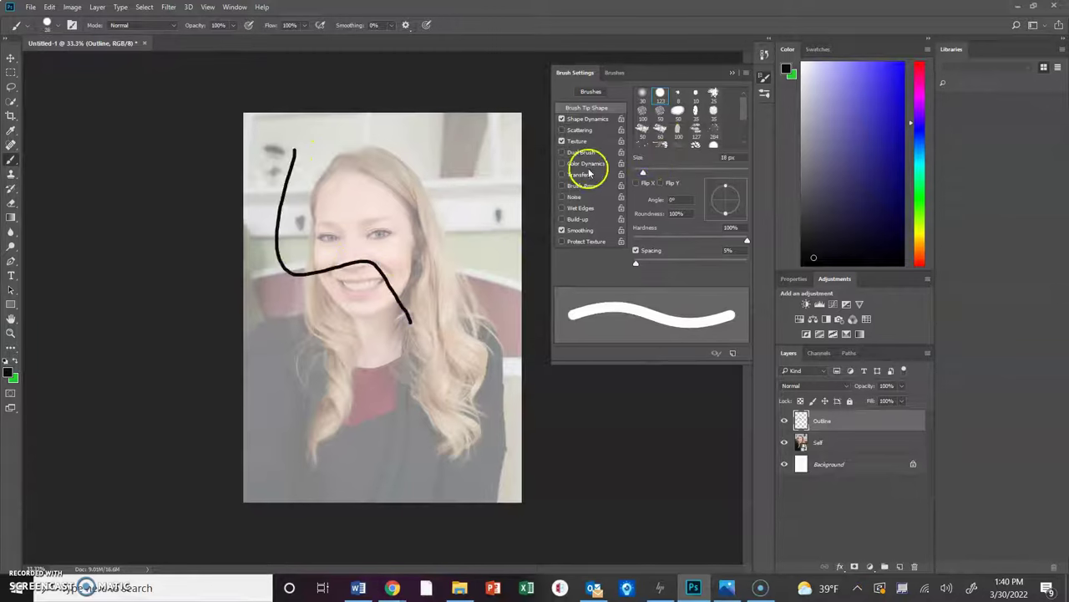
pyautogui.press('[')
pyautogui.hotkey('ctrl', 'z')
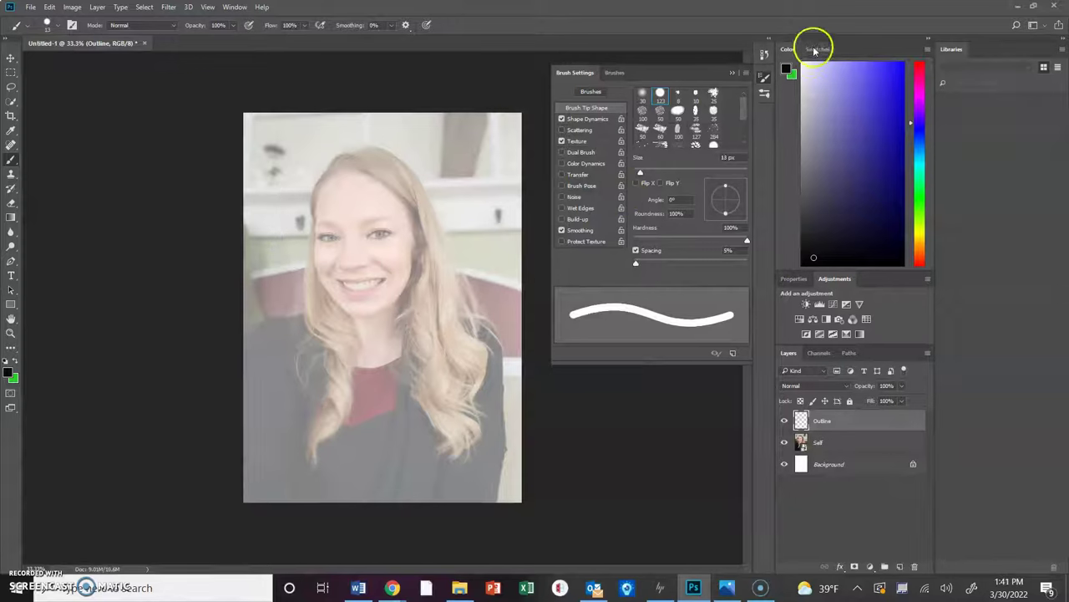
pyautogui.click(733, 74)
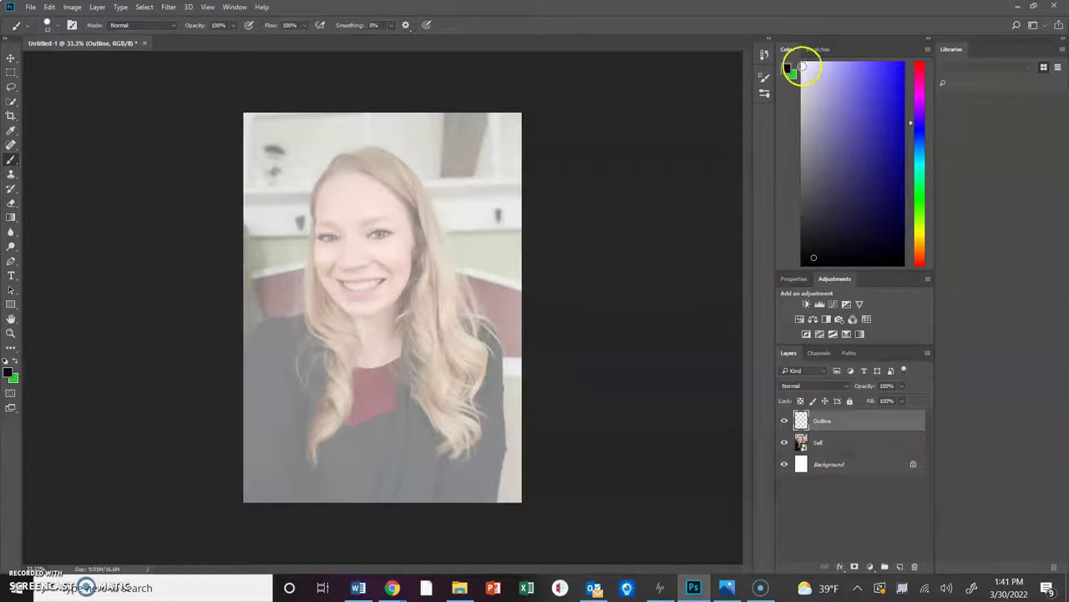
# - Try white as the brush color with a stroke across the portrait, and undo that stroke
pyautogui.click(802, 66)
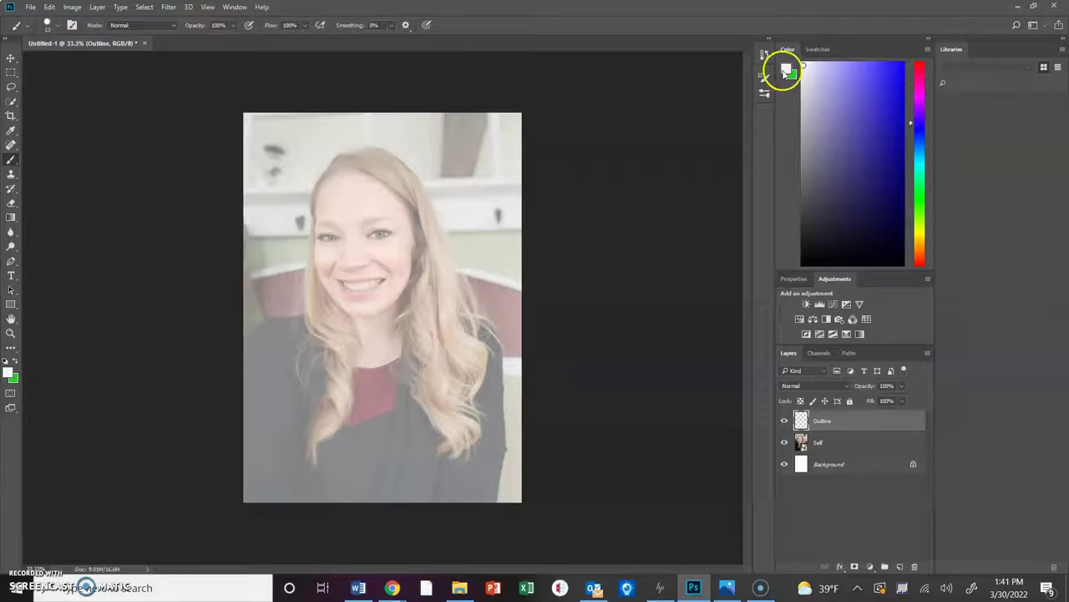
pyautogui.moveTo(491, 147)
pyautogui.mouseDown()
pyautogui.moveTo(425, 262)
pyautogui.moveTo(355, 266)
pyautogui.mouseUp()
pyautogui.hotkey('ctrl', 'z')
# - Set the foreground color to pure black, try a stroke across the face, and undo it
pyautogui.moveTo(808, 256); pyautogui.dragTo(803, 263)
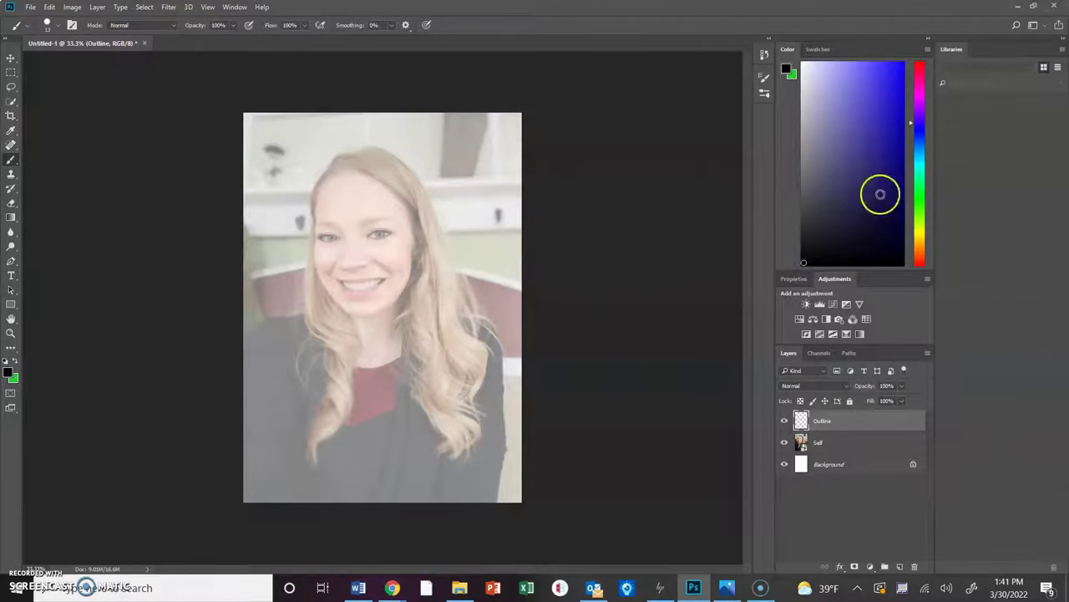
pyautogui.moveTo(306, 139)
pyautogui.mouseDown()
pyautogui.moveTo(423, 235)
pyautogui.moveTo(470, 301)
pyautogui.mouseUp()
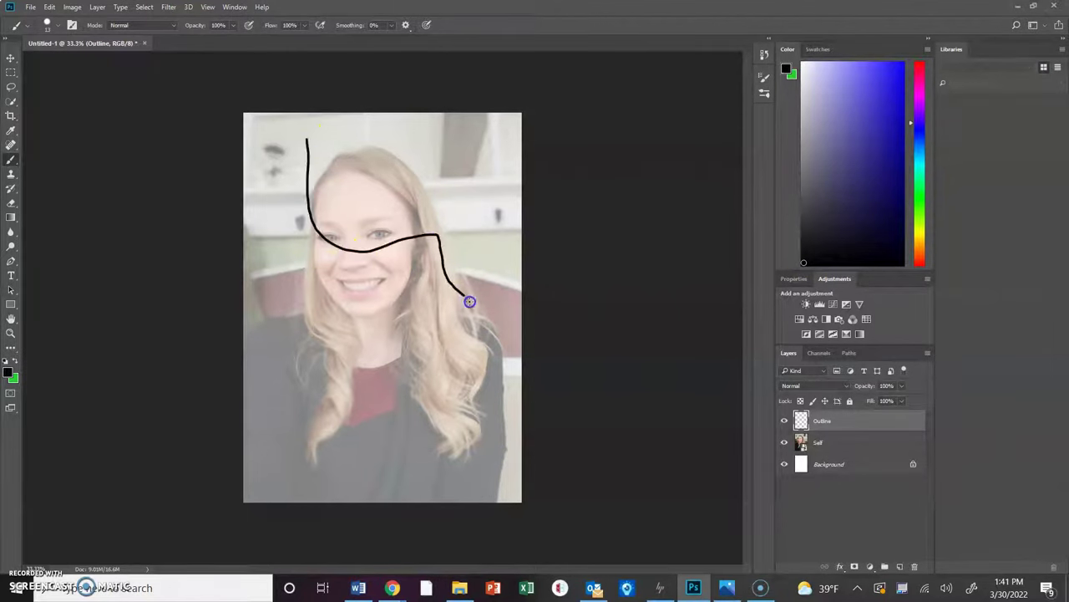
pyautogui.hotkey('ctrl', 'z')
# - Draw a winding black dividing line on the Outline layer from the photo's top edge, across the face, to its bottom edge
pyautogui.click(683, 222)
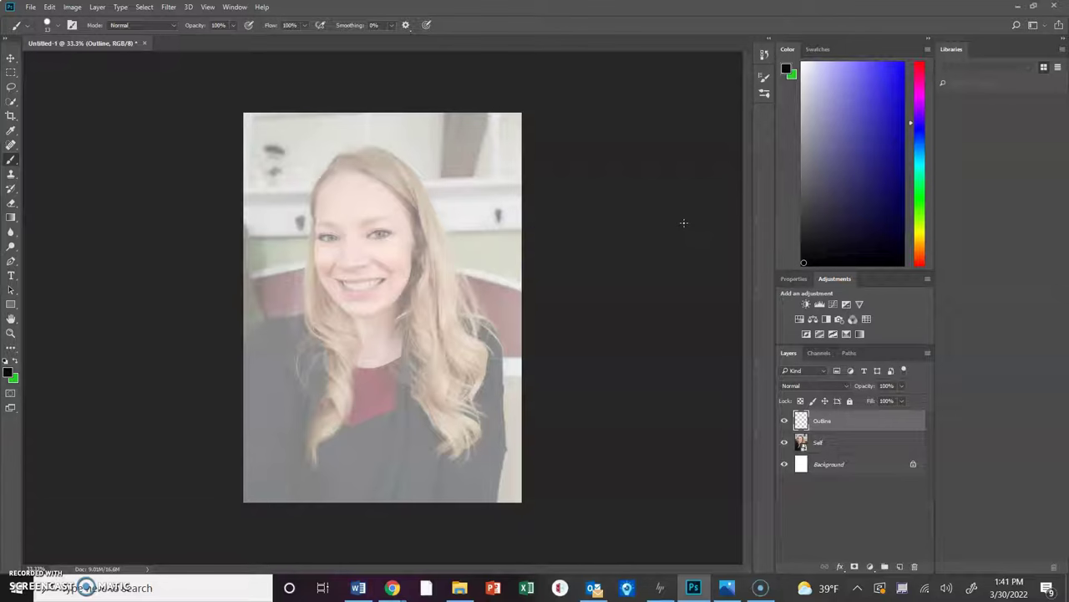
pyautogui.moveTo(404, 115); pyautogui.dragTo(275, 501)
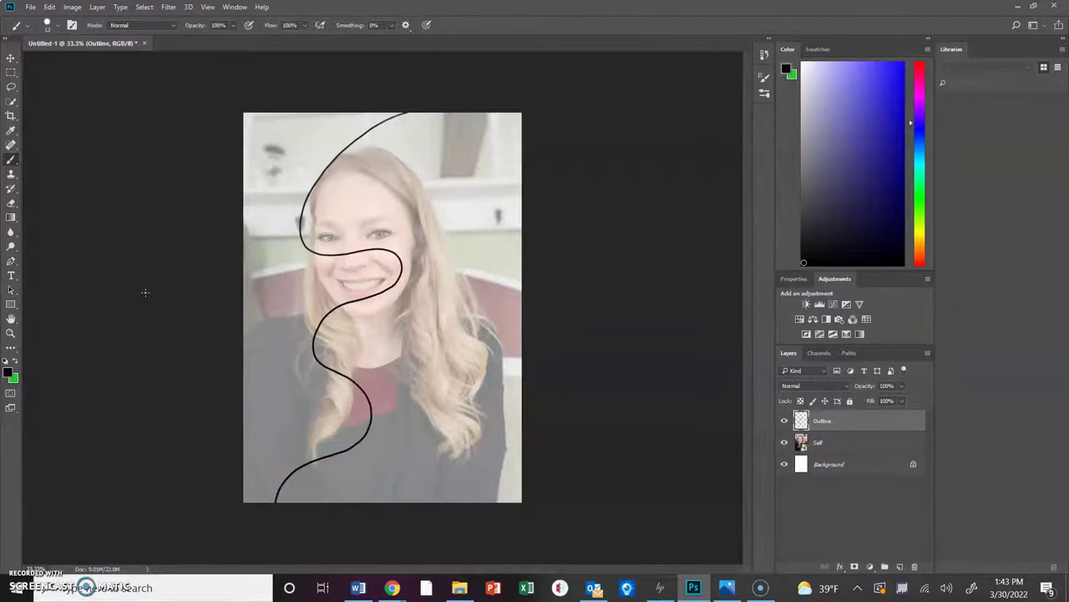
# - Zoom in and out around the face, ending at 100%, and bring the top of the head into view
pyautogui.click(10, 333)
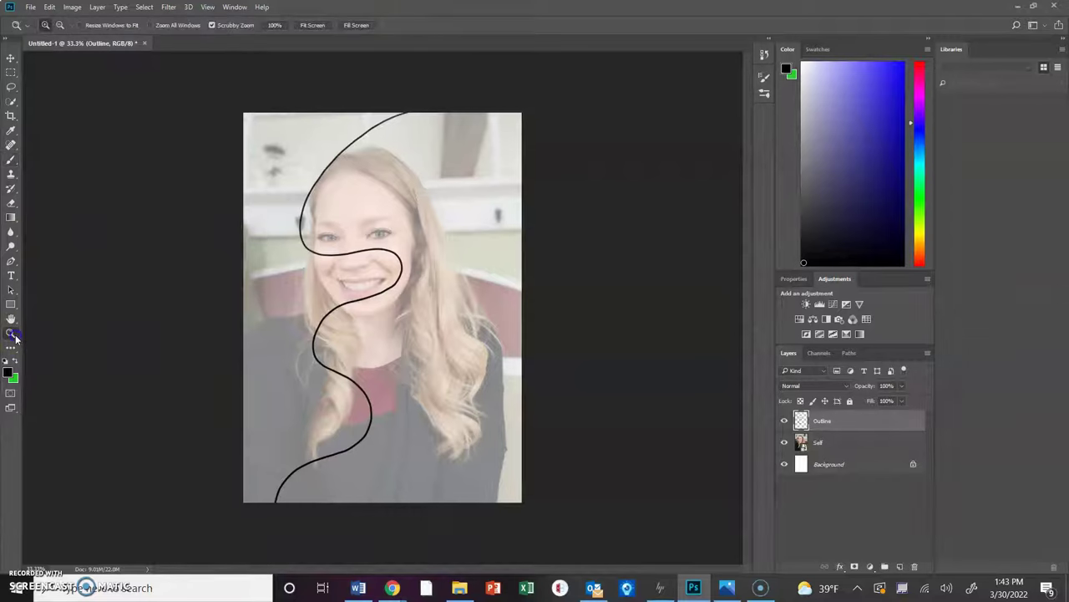
pyautogui.click(45, 27)
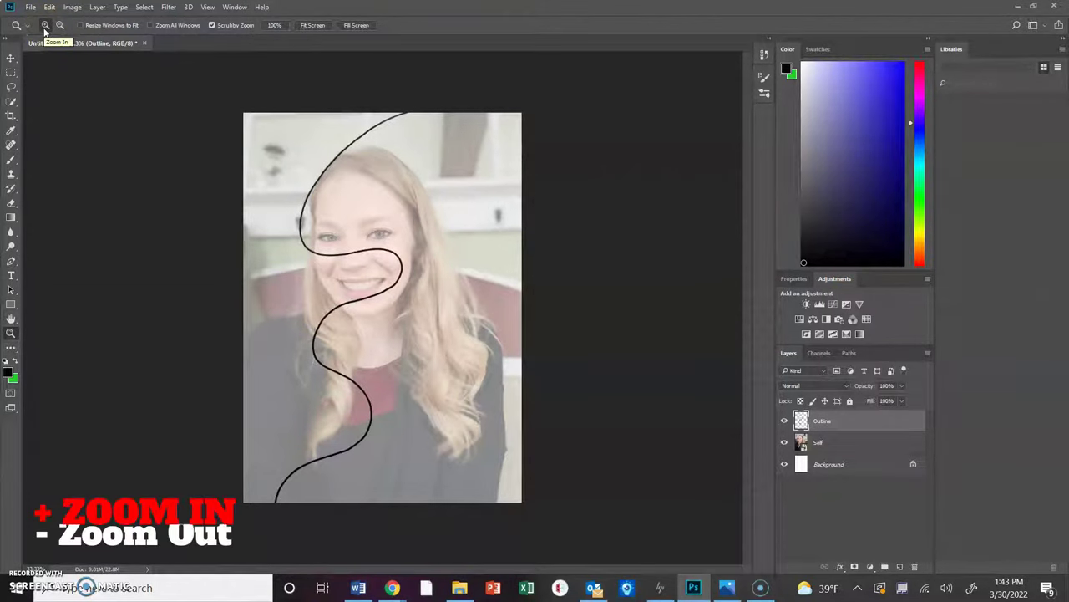
pyautogui.click(61, 28)
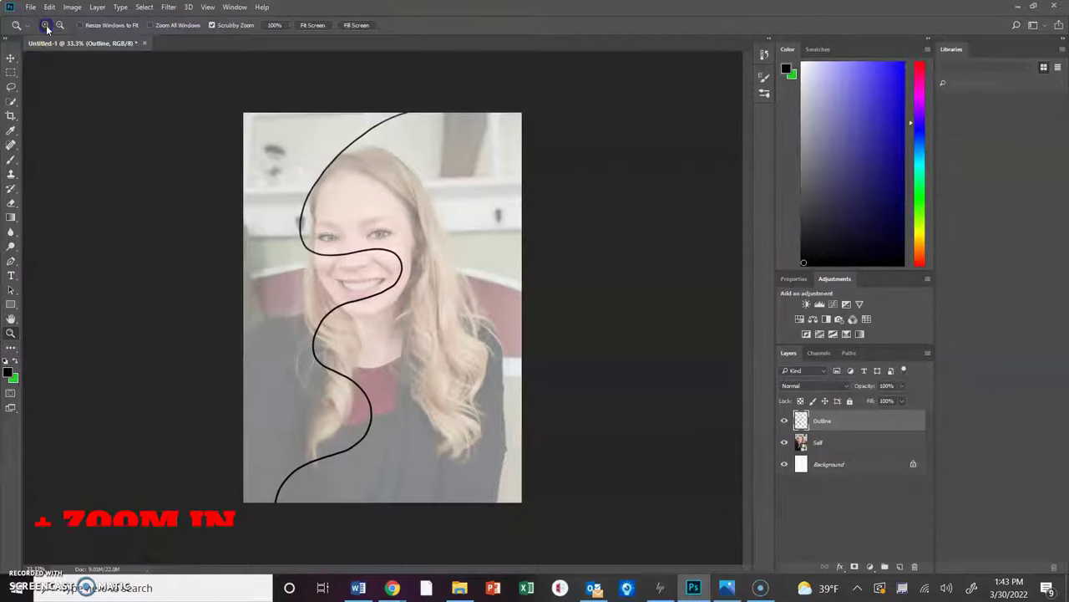
pyautogui.click(405, 234)
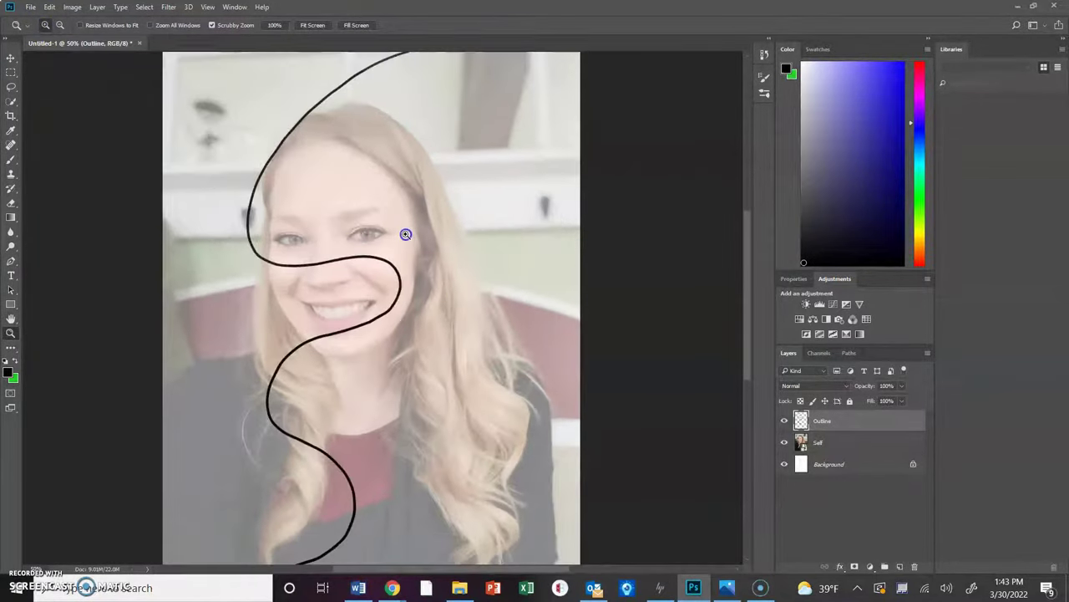
pyautogui.click(405, 234)
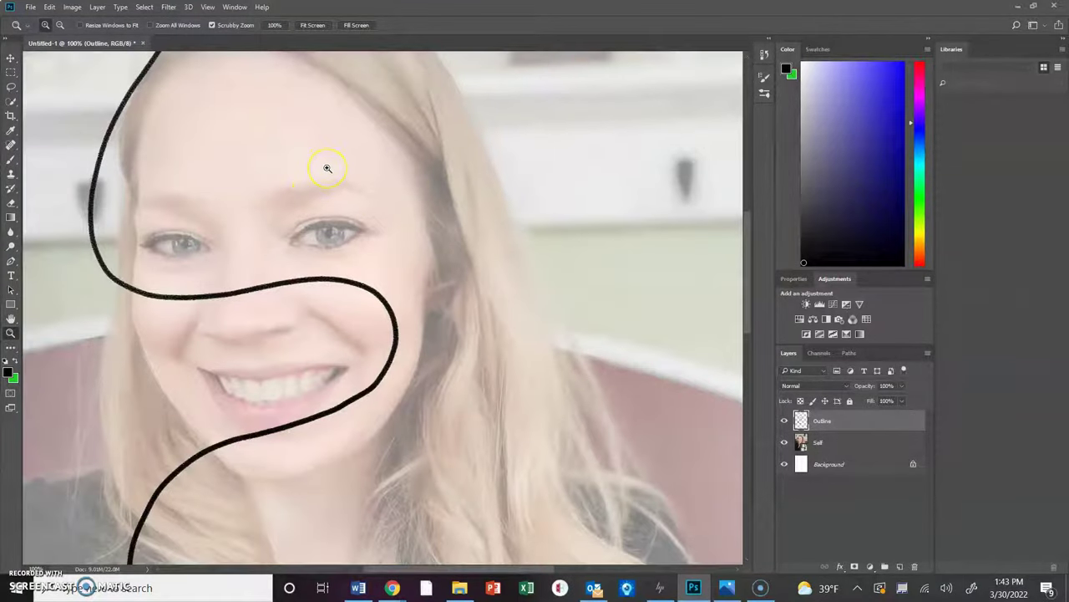
pyautogui.click(60, 25)
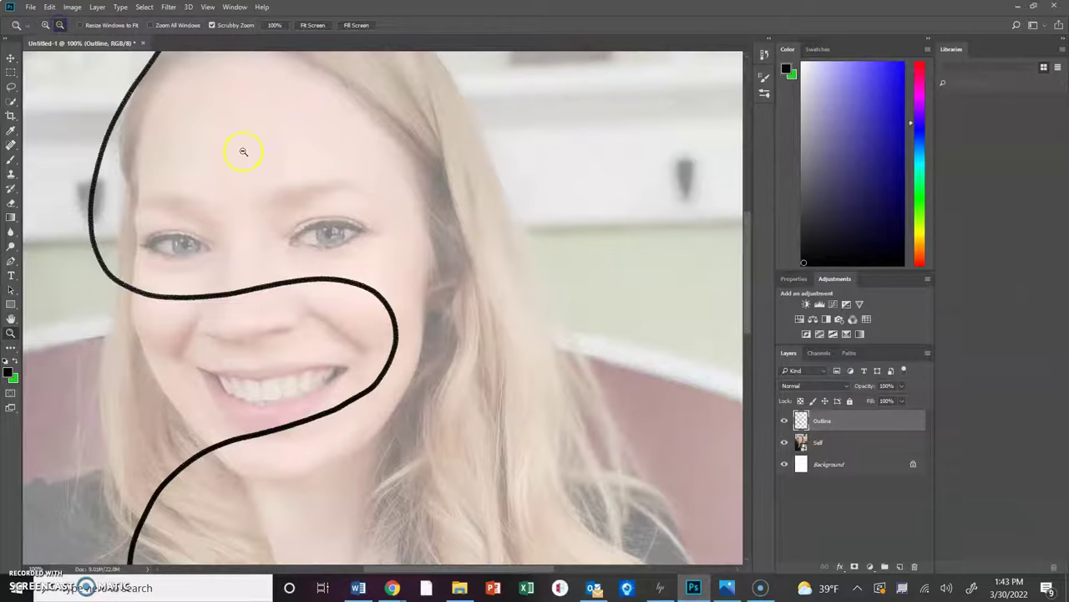
pyautogui.click(247, 153)
pyautogui.click(45, 25)
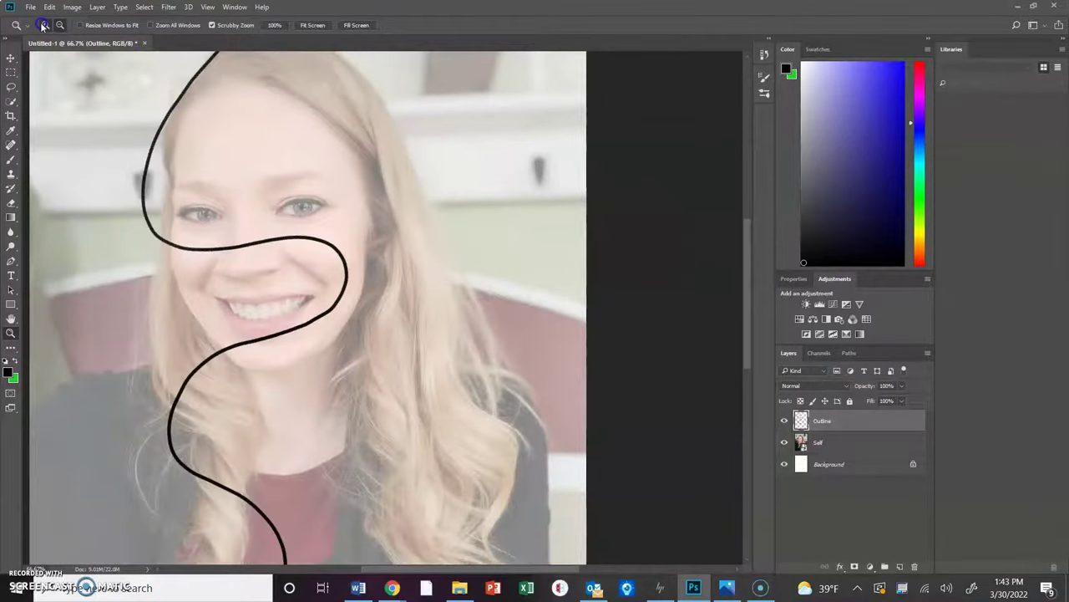
pyautogui.click(247, 155)
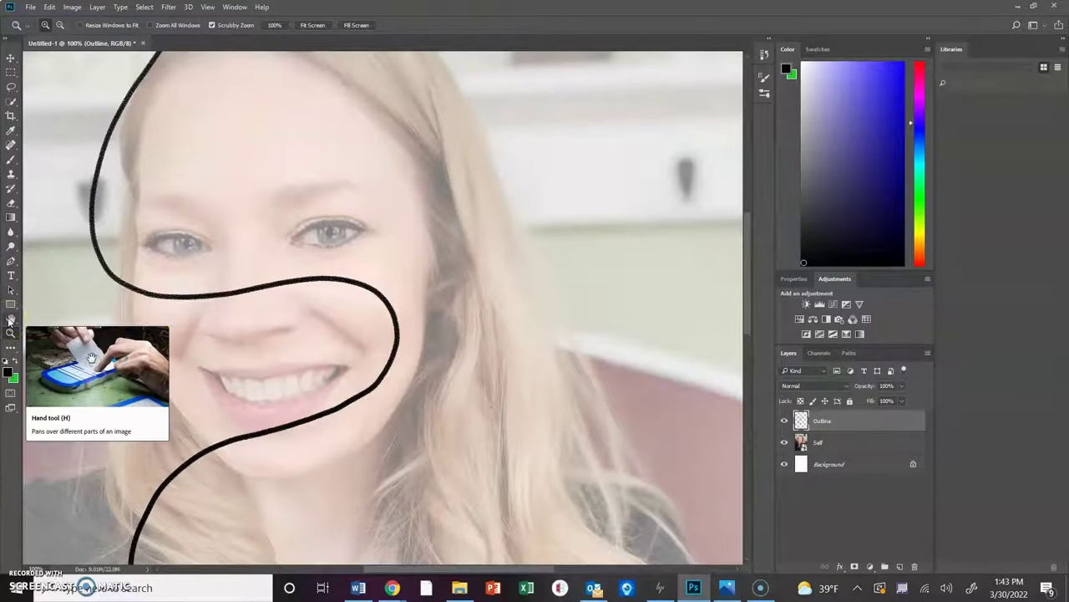
pyautogui.click(10, 319)
pyautogui.moveTo(449, 143); pyautogui.dragTo(481, 265)
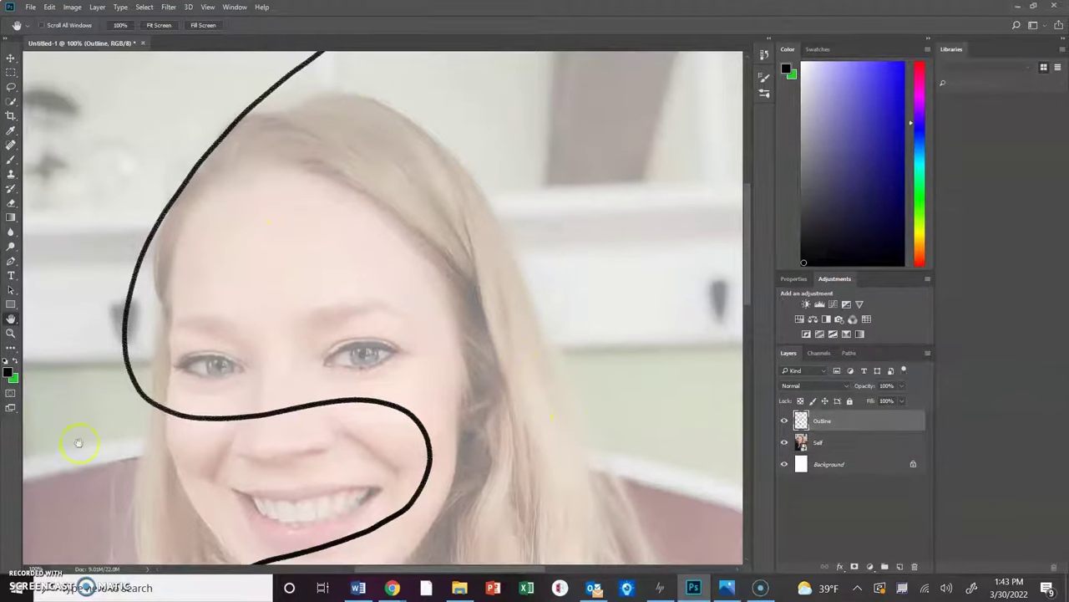
# - Reduce the brush size slightly, to about 10 px, for tracing the hair
pyautogui.click(11, 161)
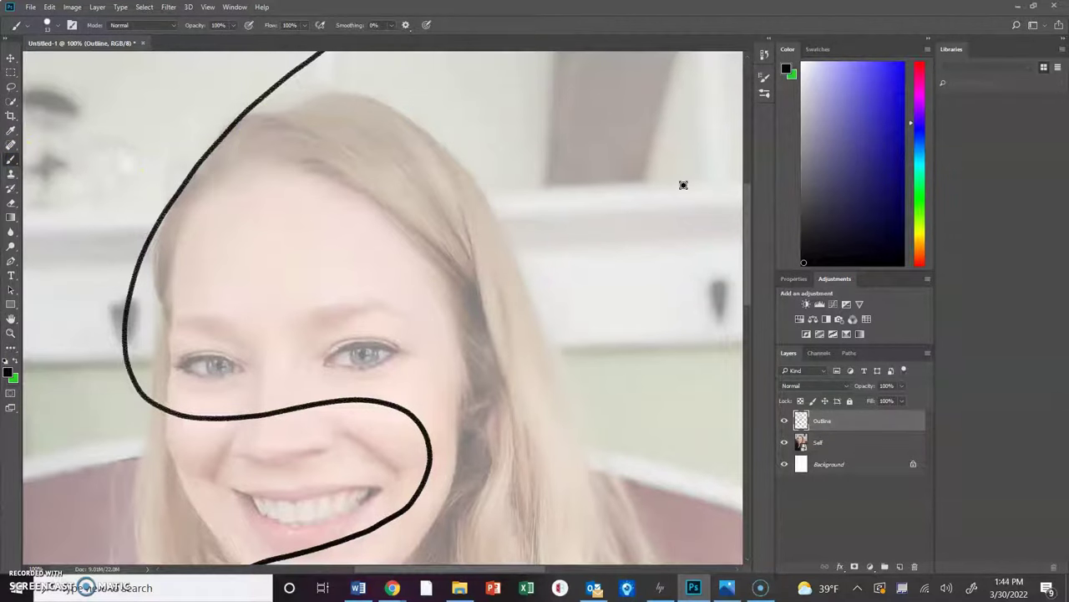
pyautogui.click(764, 78)
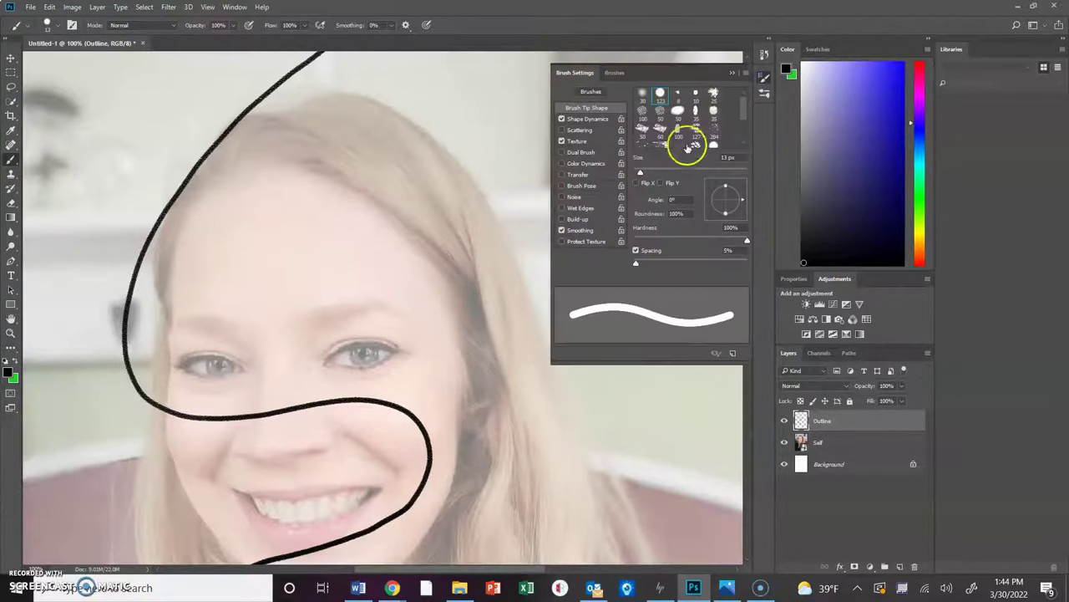
pyautogui.click(640, 173)
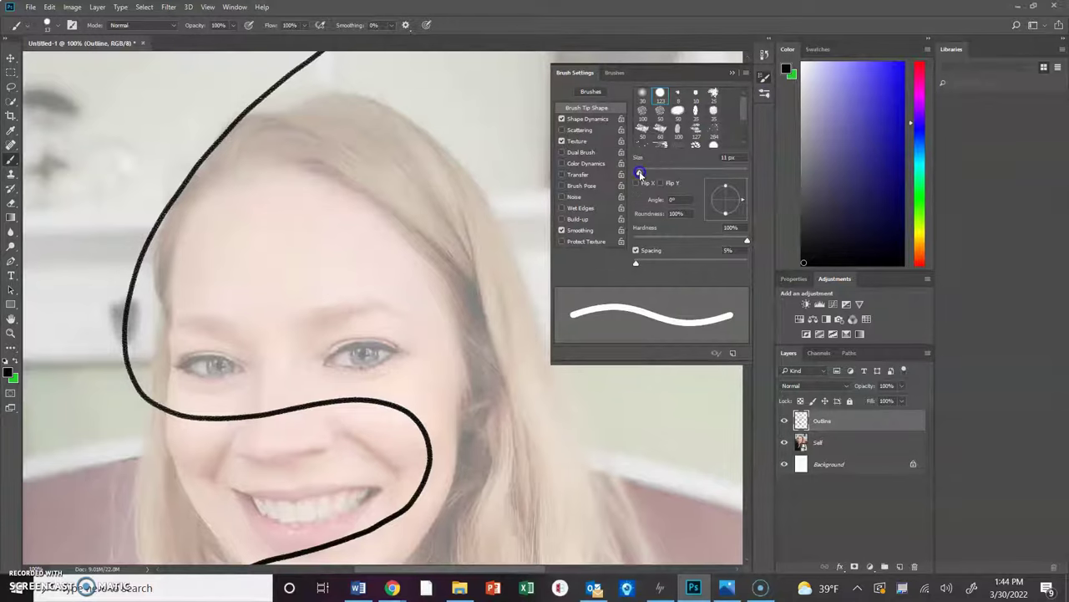
# - Trace the outer hair outline from the dividing line over the crown and down the far side, redoing one stroke
pyautogui.moveTo(241, 118); pyautogui.dragTo(310, 101)
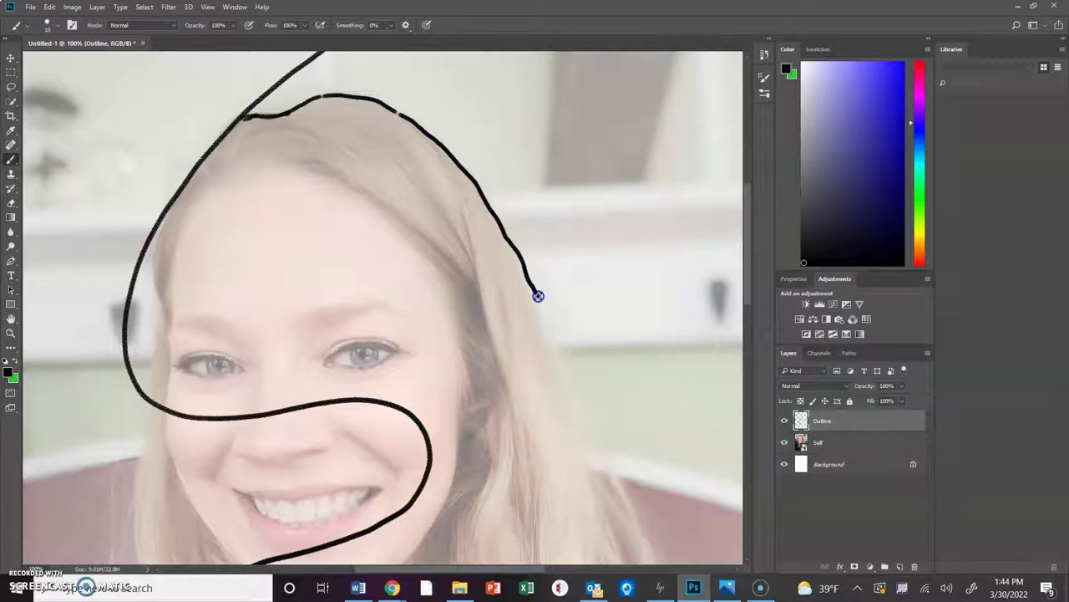
pyautogui.hotkey('ctrl', 'z')
pyautogui.moveTo(394, 112); pyautogui.dragTo(467, 168)
pyautogui.moveTo(527, 269); pyautogui.dragTo(575, 416)
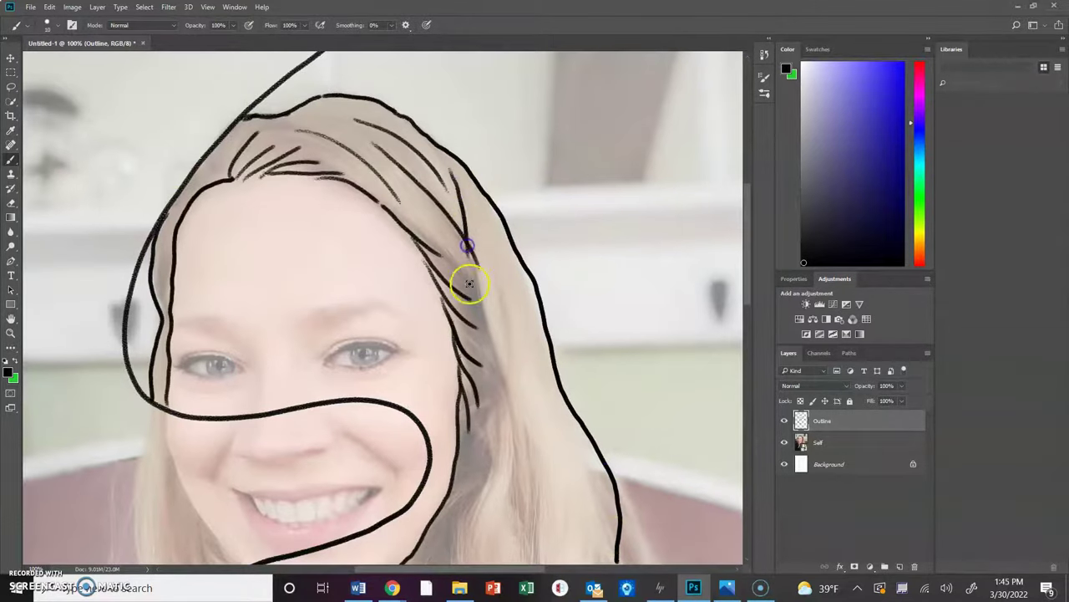
# - Draw long strand lines through the hair beside the cheek, running from the parted section down past the jaw
pyautogui.moveTo(467, 247); pyautogui.dragTo(513, 426)
pyautogui.moveTo(499, 292)
pyautogui.mouseDown()
pyautogui.moveTo(497, 269)
pyautogui.moveTo(515, 357)
pyautogui.mouseUp()
pyautogui.moveTo(517, 395); pyautogui.dragTo(530, 514)
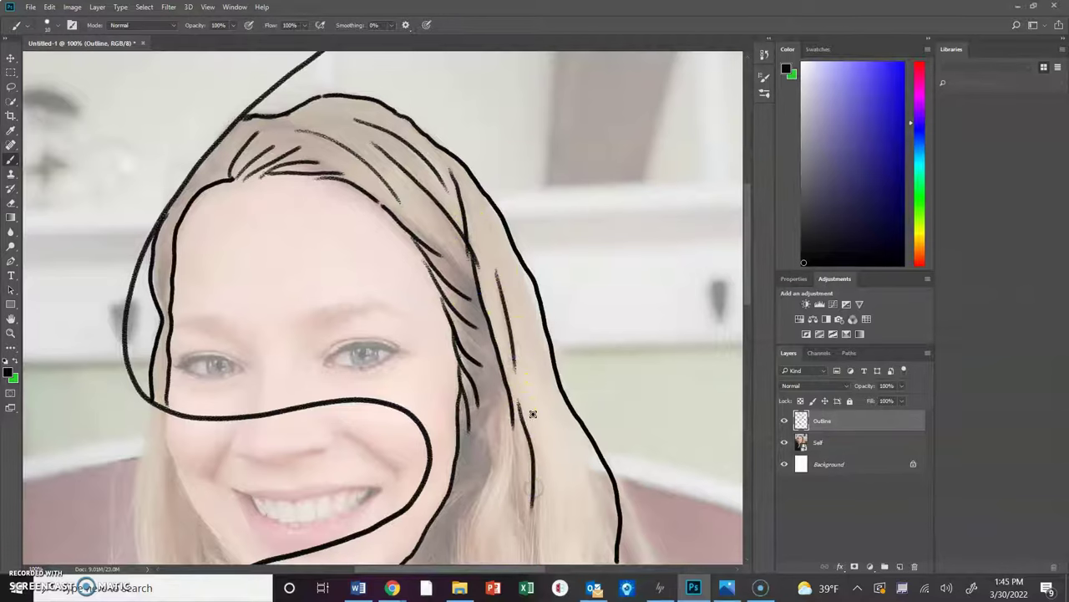
pyautogui.moveTo(508, 418)
pyautogui.mouseDown()
pyautogui.moveTo(510, 487)
pyautogui.moveTo(492, 558)
pyautogui.mouseUp()
pyautogui.moveTo(482, 414); pyautogui.dragTo(460, 540)
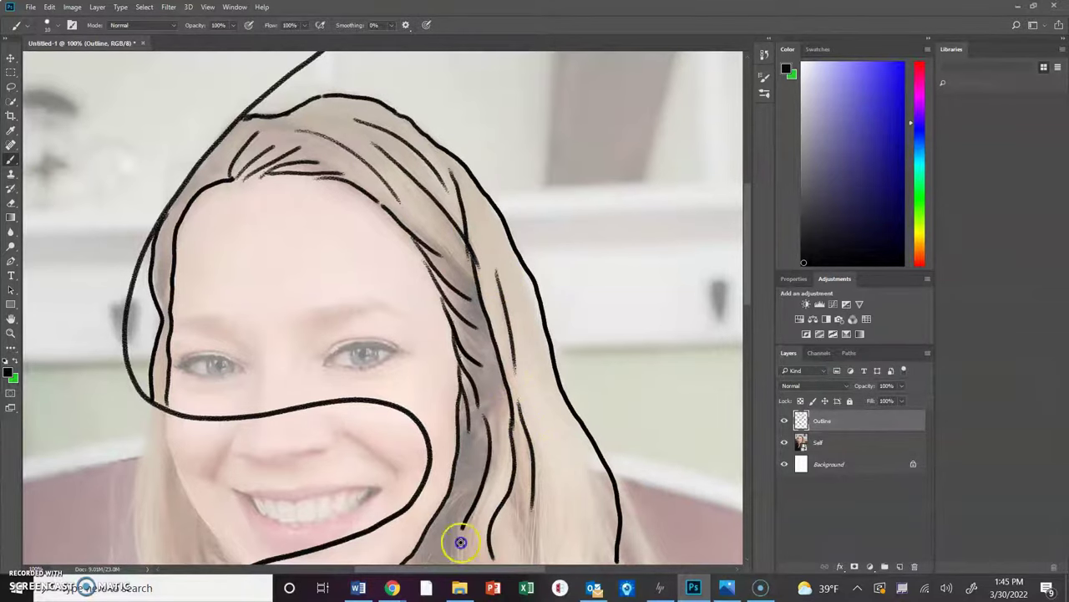
pyautogui.moveTo(520, 477); pyautogui.dragTo(539, 578)
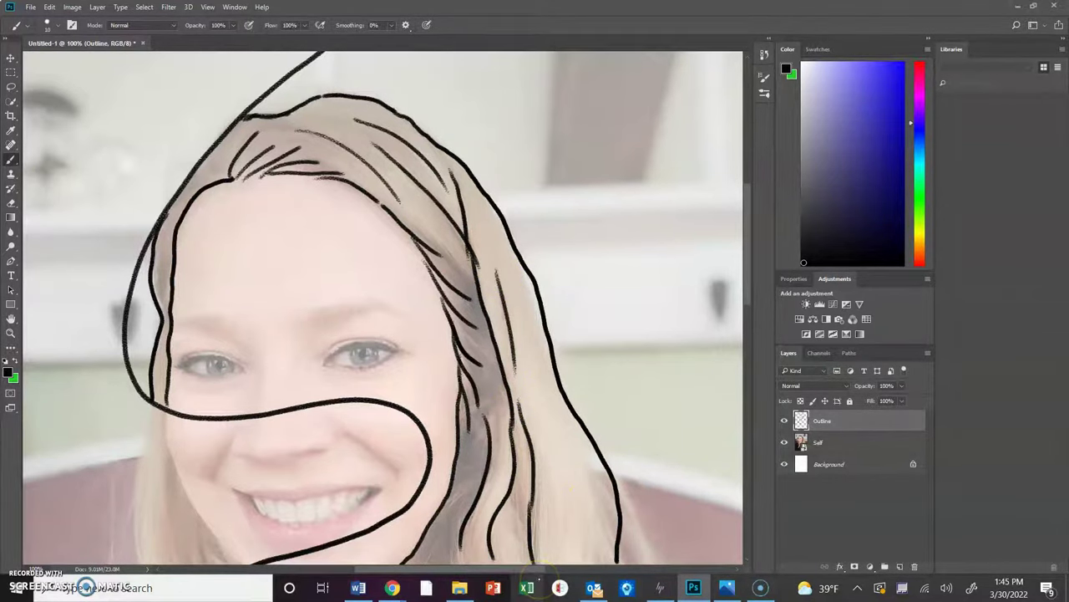
# - Trace the hair curl below the chin with its inner strand lines, and draw the curved neckline
pyautogui.click(10, 318)
pyautogui.hotkey('ctrl', '-')
pyautogui.hotkey('ctrl', '-')
pyautogui.hotkey('ctrl', '-')
pyautogui.scroll(2, 515, 267)
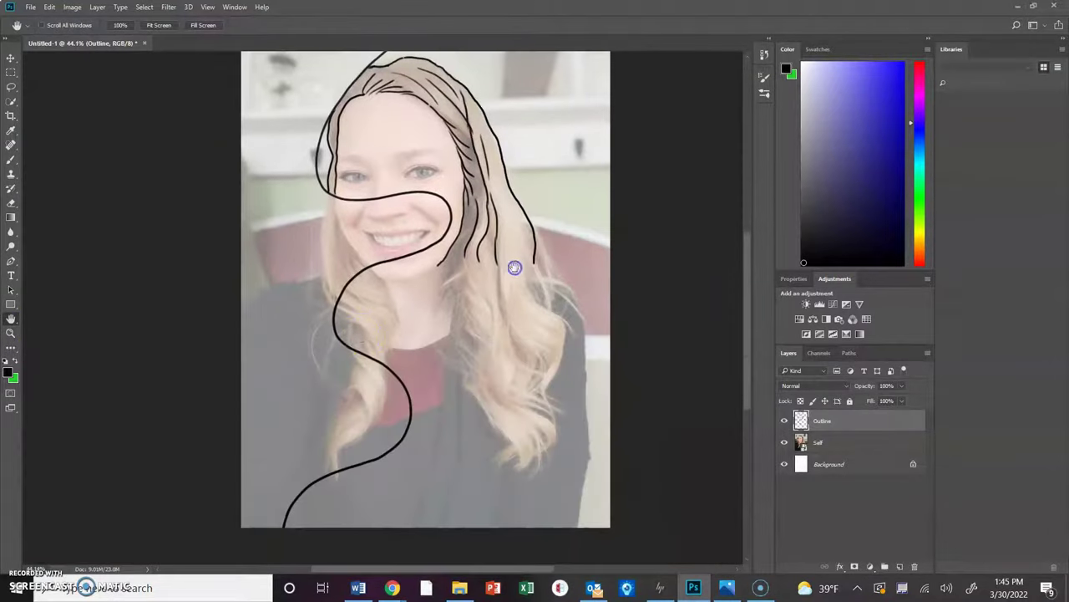
pyautogui.press('z')
pyautogui.click(518, 334)
pyautogui.click(518, 334)
pyautogui.click(518, 334)
pyautogui.moveTo(185, 184)
pyautogui.mouseDown()
pyautogui.moveTo(283, 224)
pyautogui.moveTo(426, 167)
pyautogui.mouseUp()
pyautogui.click(11, 158)
pyautogui.moveTo(211, 210)
pyautogui.mouseDown()
pyautogui.moveTo(253, 265)
pyautogui.moveTo(219, 468)
pyautogui.mouseUp()
pyautogui.moveTo(77, 306)
pyautogui.mouseDown()
pyautogui.moveTo(151, 365)
pyautogui.moveTo(213, 456)
pyautogui.mouseUp()
pyautogui.moveTo(174, 220); pyautogui.dragTo(237, 421)
pyautogui.moveTo(77, 321); pyautogui.dragTo(108, 443)
pyautogui.moveTo(221, 464); pyautogui.dragTo(227, 487)
pyautogui.moveTo(247, 451); pyautogui.dragTo(459, 392)
# - Draw wavy strand lines in the long hair beside the neck, from jaw level down toward the chest
pyautogui.moveTo(506, 65); pyautogui.dragTo(454, 251)
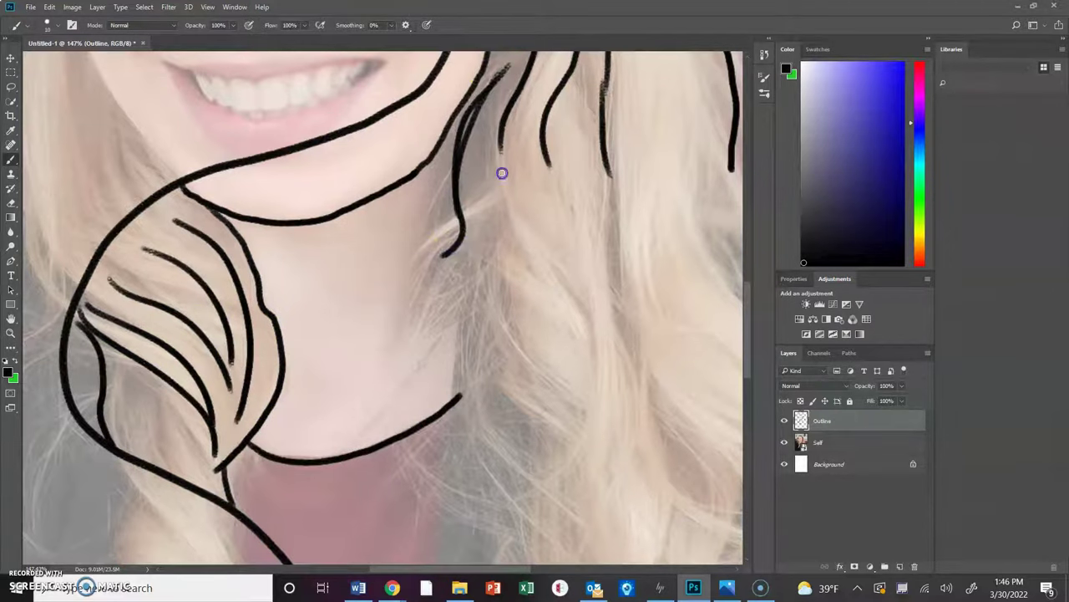
pyautogui.moveTo(501, 172); pyautogui.dragTo(435, 351)
pyautogui.moveTo(497, 192); pyautogui.dragTo(547, 460)
pyautogui.moveTo(501, 289); pyautogui.dragTo(504, 457)
pyautogui.moveTo(493, 359); pyautogui.dragTo(506, 560)
pyautogui.moveTo(602, 167)
pyautogui.mouseDown()
pyautogui.moveTo(720, 511)
pyautogui.moveTo(626, 234)
pyautogui.moveTo(727, 489)
pyautogui.mouseUp()
pyautogui.moveTo(723, 147); pyautogui.dragTo(717, 284)
pyautogui.moveTo(727, 167); pyautogui.dragTo(736, 251)
# - Trace the shoulder and outer sleeve edge, and outline the lower hair curls with their inner strands
pyautogui.click(11, 319)
pyautogui.moveTo(485, 377); pyautogui.dragTo(253, 306)
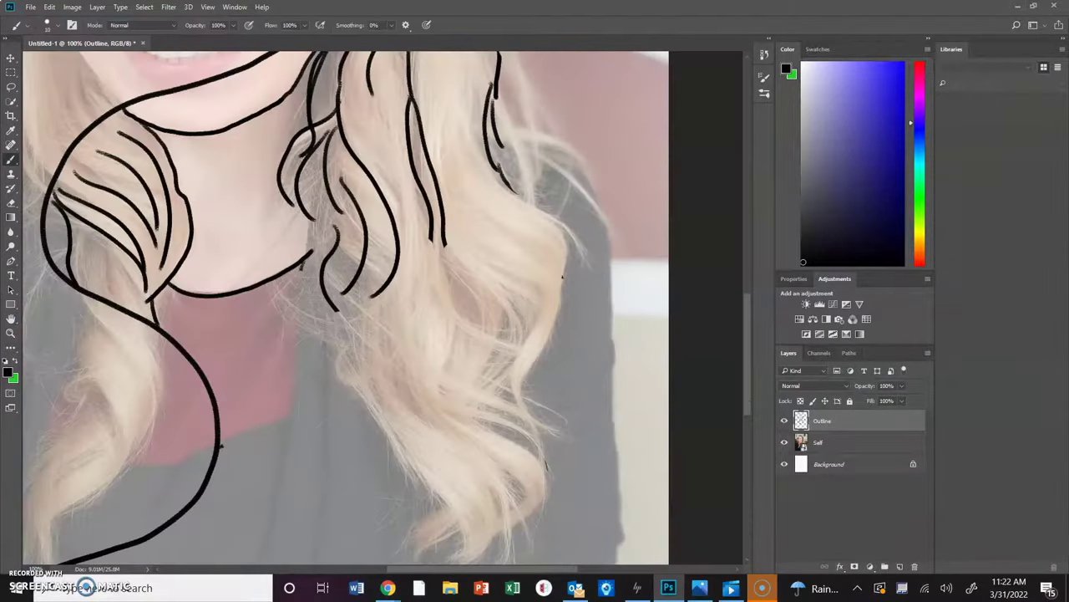
pyautogui.moveTo(497, 100)
pyautogui.mouseDown()
pyautogui.moveTo(613, 298)
pyautogui.moveTo(616, 558)
pyautogui.mouseUp()
pyautogui.moveTo(506, 171); pyautogui.dragTo(528, 443)
pyautogui.moveTo(452, 190); pyautogui.dragTo(522, 405)
pyautogui.moveTo(444, 249); pyautogui.dragTo(501, 401)
pyautogui.moveTo(411, 270)
pyautogui.mouseDown()
pyautogui.moveTo(424, 351)
pyautogui.moveTo(524, 409)
pyautogui.mouseUp()
pyautogui.moveTo(527, 425); pyautogui.dragTo(502, 535)
pyautogui.moveTo(367, 301)
pyautogui.mouseDown()
pyautogui.moveTo(348, 337)
pyautogui.moveTo(468, 560)
pyautogui.mouseUp()
pyautogui.moveTo(426, 410); pyautogui.dragTo(500, 539)
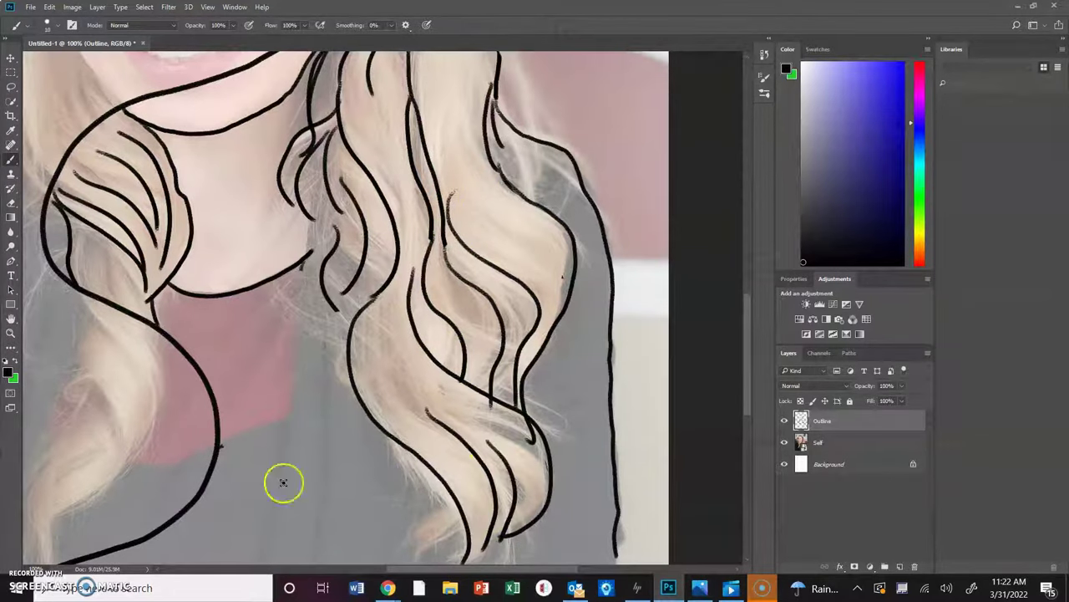
# - Draw the cardigan's front edge and folds and the shirt's lower edge, and undo the last stroke at the hair tips
pyautogui.click(10, 318)
pyautogui.moveTo(319, 424)
pyautogui.mouseDown()
pyautogui.moveTo(390, 337)
pyautogui.moveTo(393, 346)
pyautogui.mouseUp()
pyautogui.press('b')
pyautogui.moveTo(386, 77)
pyautogui.mouseDown()
pyautogui.moveTo(379, 220)
pyautogui.moveTo(292, 506)
pyautogui.mouseUp()
pyautogui.moveTo(308, 255); pyautogui.dragTo(376, 223)
pyautogui.moveTo(414, 151); pyautogui.dragTo(365, 504)
pyautogui.moveTo(472, 284); pyautogui.dragTo(457, 484)
pyautogui.moveTo(505, 313)
pyautogui.mouseDown()
pyautogui.moveTo(478, 505)
pyautogui.moveTo(535, 383)
pyautogui.mouseUp()
pyautogui.moveTo(537, 380); pyautogui.dragTo(593, 321)
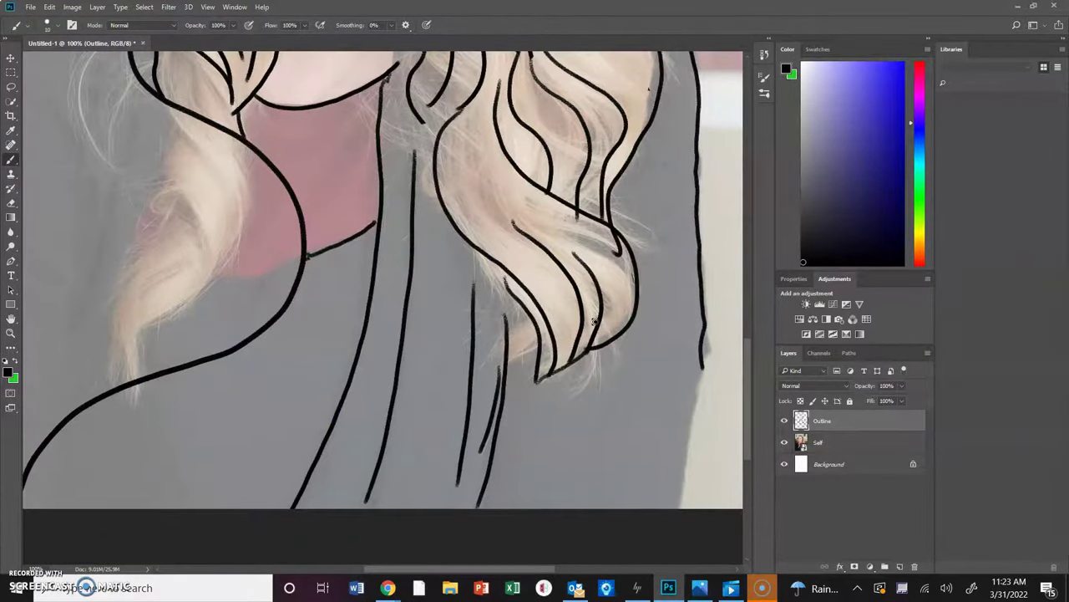
pyautogui.hotkey('ctrl', 'z')
# - Complete the outer hair outline down to the shoulder and add more strand lines within the long hair
pyautogui.click(11, 318)
pyautogui.moveTo(465, 117); pyautogui.dragTo(466, 358)
pyautogui.moveTo(451, 83); pyautogui.dragTo(452, 287)
pyautogui.click(12, 159)
pyautogui.moveTo(575, 294); pyautogui.dragTo(622, 414)
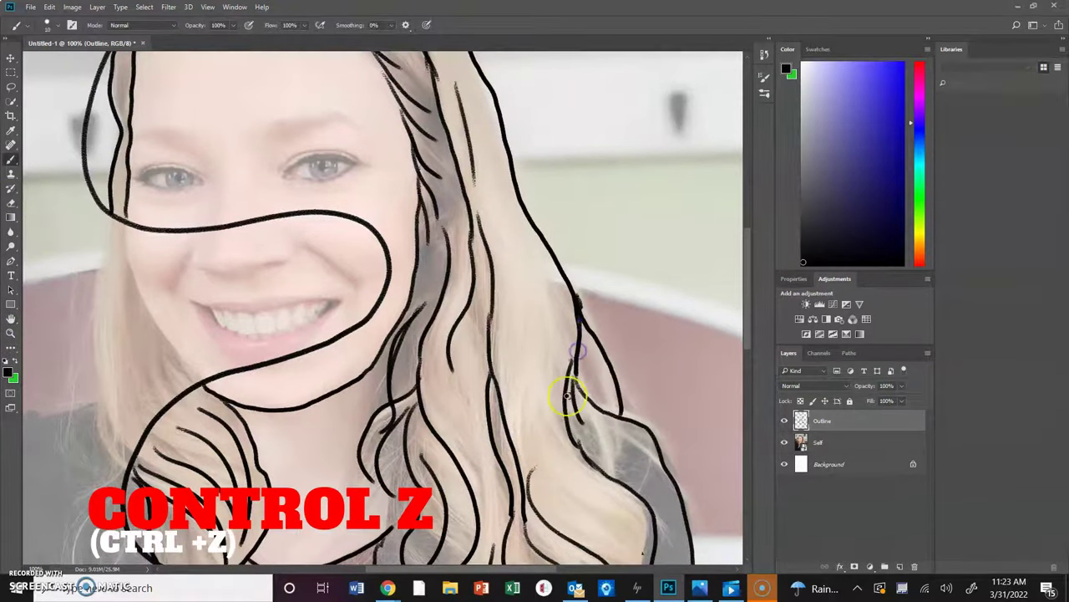
pyautogui.moveTo(593, 342); pyautogui.dragTo(585, 393)
pyautogui.moveTo(499, 176); pyautogui.dragTo(534, 351)
pyautogui.moveTo(551, 297); pyautogui.dragTo(556, 399)
pyautogui.moveTo(552, 447); pyautogui.dragTo(618, 526)
pyautogui.moveTo(525, 476); pyautogui.dragTo(510, 489)
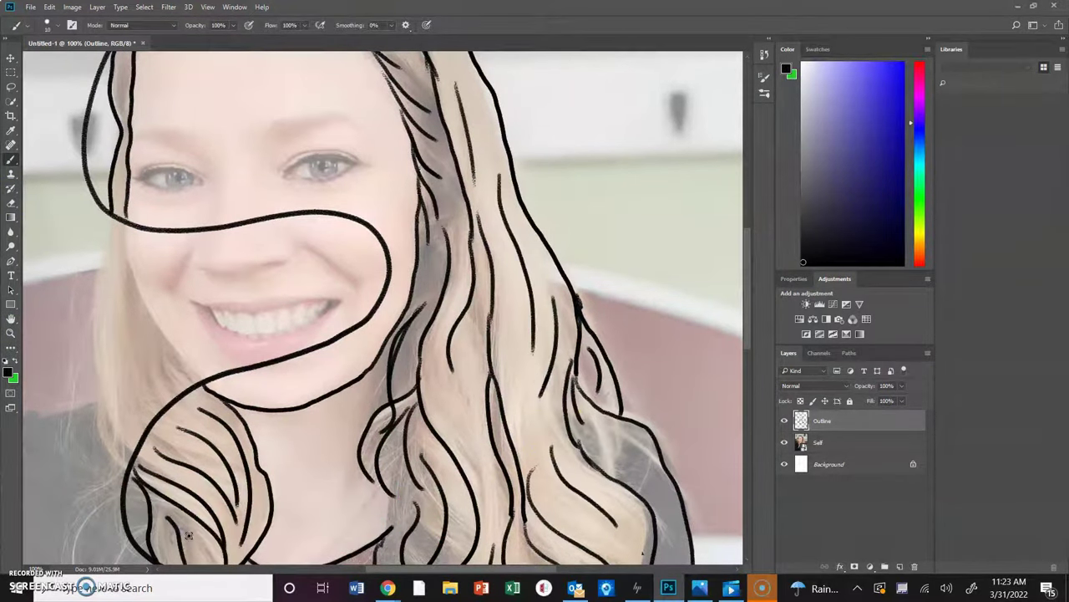
# - Reduce the brush size for tracing the finer details of the eyes
pyautogui.moveTo(275, 184); pyautogui.dragTo(301, 320)
pyautogui.click(10, 333)
pyautogui.click(279, 303)
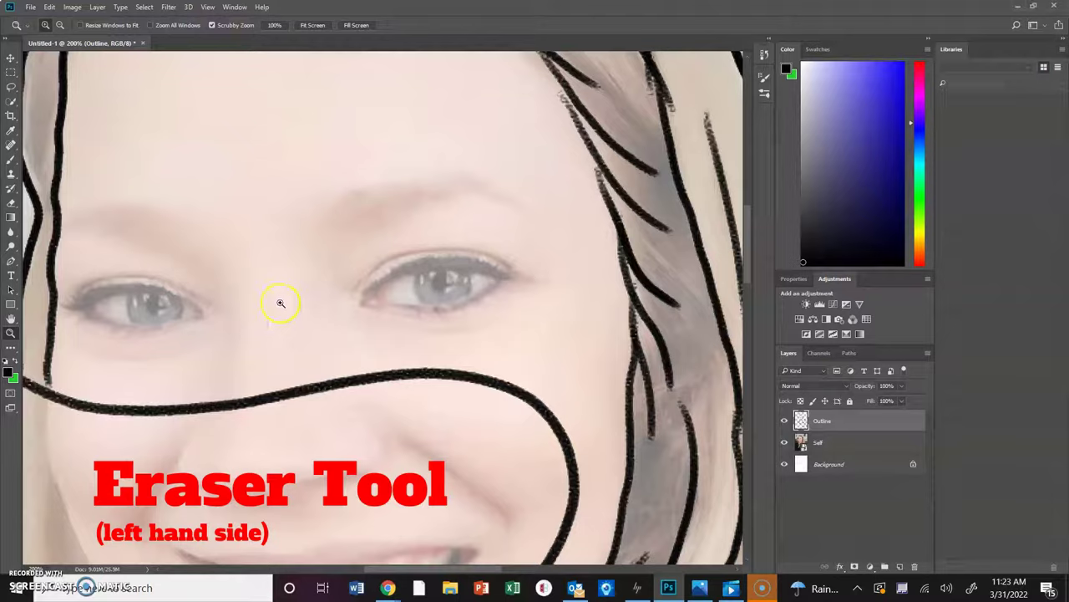
pyautogui.click(256, 275)
pyautogui.press('h')
pyautogui.moveTo(256, 275)
pyautogui.mouseDown()
pyautogui.moveTo(209, 351)
pyautogui.moveTo(239, 349)
pyautogui.moveTo(226, 349)
pyautogui.mouseUp()
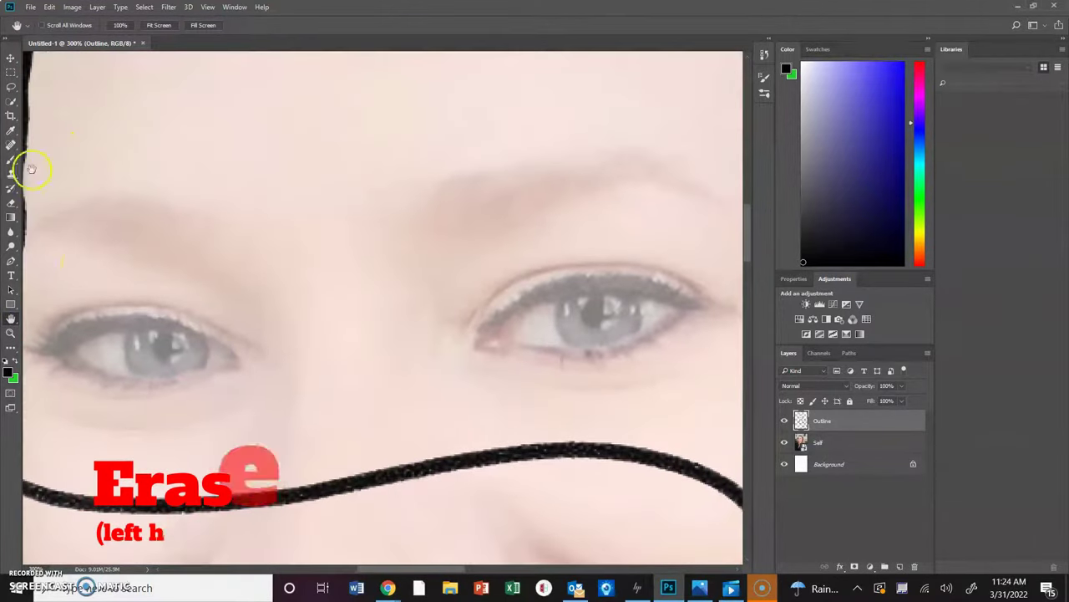
pyautogui.click(11, 158)
pyautogui.click(764, 77)
pyautogui.click(673, 76)
pyautogui.click(1027, 25)
# - Outline the eye nearest the long traced hair, including its lids, both iris edges and a solid pupil
pyautogui.moveTo(472, 342)
pyautogui.mouseDown()
pyautogui.moveTo(543, 297)
pyautogui.moveTo(692, 306)
pyautogui.mouseUp()
pyautogui.moveTo(473, 342); pyautogui.dragTo(692, 308)
pyautogui.moveTo(561, 286); pyautogui.dragTo(576, 351)
pyautogui.moveTo(640, 288); pyautogui.dragTo(635, 343)
pyautogui.click(590, 315)
# - Add the eyelid crease, under-eye line and closed eyebrow outline around the eye just traced
pyautogui.moveTo(464, 324)
pyautogui.mouseDown()
pyautogui.moveTo(664, 271)
pyautogui.moveTo(712, 303)
pyautogui.mouseUp()
pyautogui.moveTo(483, 368); pyautogui.dragTo(639, 390)
pyautogui.moveTo(460, 180)
pyautogui.mouseDown()
pyautogui.moveTo(697, 192)
pyautogui.moveTo(719, 209)
pyautogui.mouseUp()
pyautogui.moveTo(426, 205)
pyautogui.mouseDown()
pyautogui.moveTo(563, 162)
pyautogui.moveTo(716, 206)
pyautogui.mouseUp()
# - Outline the other eye with its upper and lower lids, both iris edges and a solid pupil
pyautogui.moveTo(62, 343)
pyautogui.mouseDown()
pyautogui.moveTo(203, 340)
pyautogui.moveTo(242, 360)
pyautogui.mouseUp()
pyautogui.moveTo(58, 355); pyautogui.dragTo(235, 366)
pyautogui.moveTo(127, 326); pyautogui.dragTo(132, 377)
pyautogui.moveTo(204, 345); pyautogui.dragTo(194, 372)
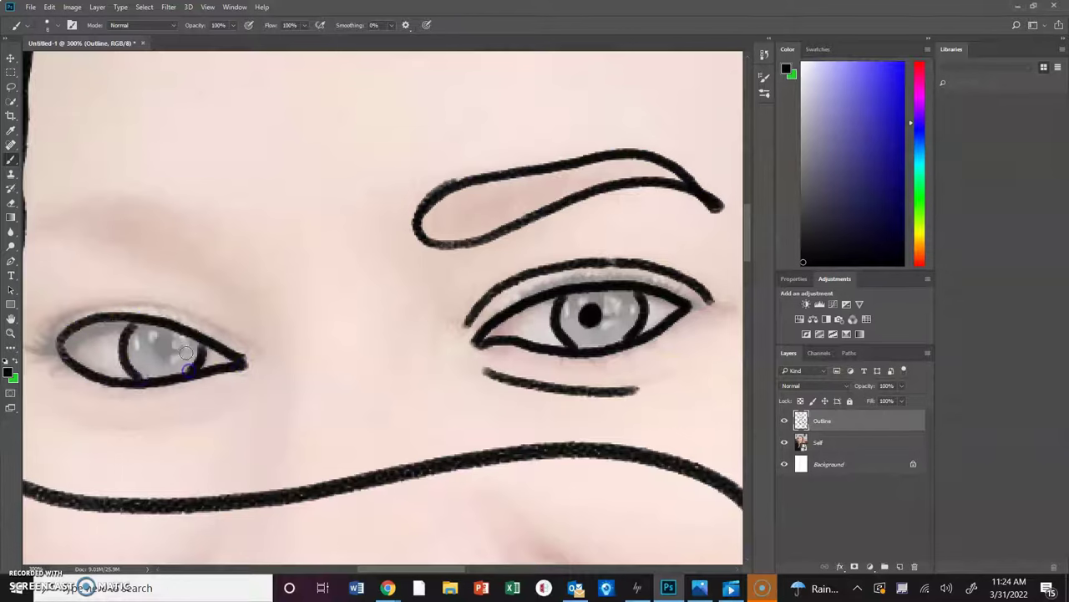
pyautogui.click(163, 346)
# - Draw the eyelid crease, under-eye line and eyebrow outline for the second eye
pyautogui.moveTo(260, 342)
pyautogui.mouseDown()
pyautogui.moveTo(53, 319)
pyautogui.moveTo(38, 345)
pyautogui.mouseUp()
pyautogui.moveTo(97, 425); pyautogui.dragTo(224, 399)
pyautogui.moveTo(203, 219)
pyautogui.mouseDown()
pyautogui.moveTo(25, 240)
pyautogui.moveTo(27, 229)
pyautogui.mouseUp()
# - Make the brush thinner and draw short eyelashes along the upper and lower lids of both eyes
pyautogui.click(764, 77)
pyautogui.moveTo(648, 171); pyautogui.dragTo(636, 171)
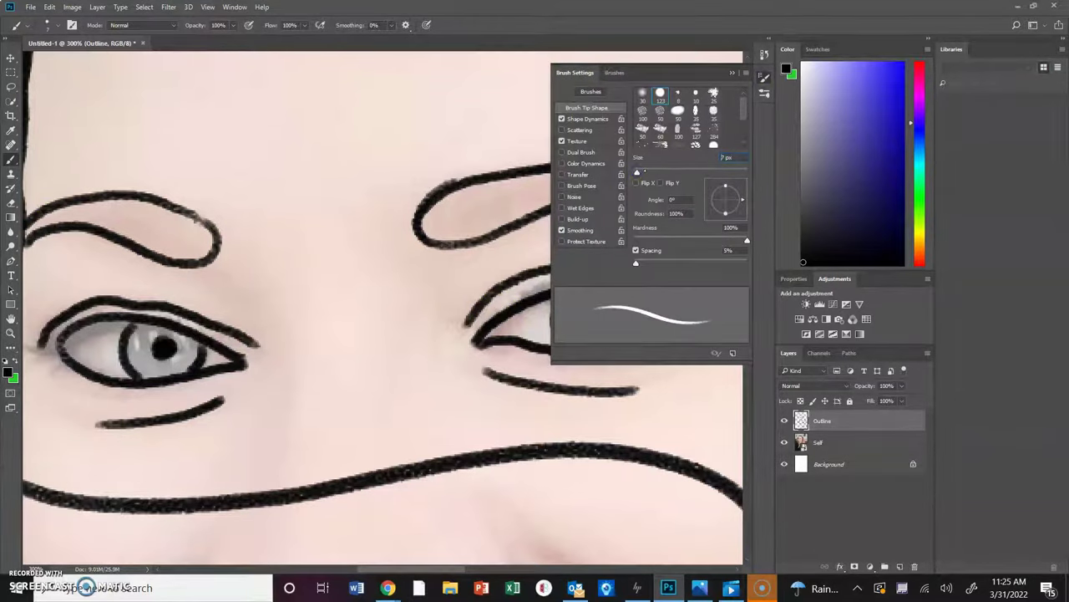
pyautogui.click(732, 73)
pyautogui.moveTo(510, 301)
pyautogui.mouseDown()
pyautogui.moveTo(607, 278)
pyautogui.moveTo(678, 301)
pyautogui.mouseUp()
pyautogui.moveTo(38, 345); pyautogui.dragTo(123, 324)
pyautogui.moveTo(42, 358); pyautogui.dragTo(85, 374)
pyautogui.moveTo(551, 361)
pyautogui.mouseDown()
pyautogui.moveTo(671, 332)
pyautogui.moveTo(707, 285)
pyautogui.mouseUp()
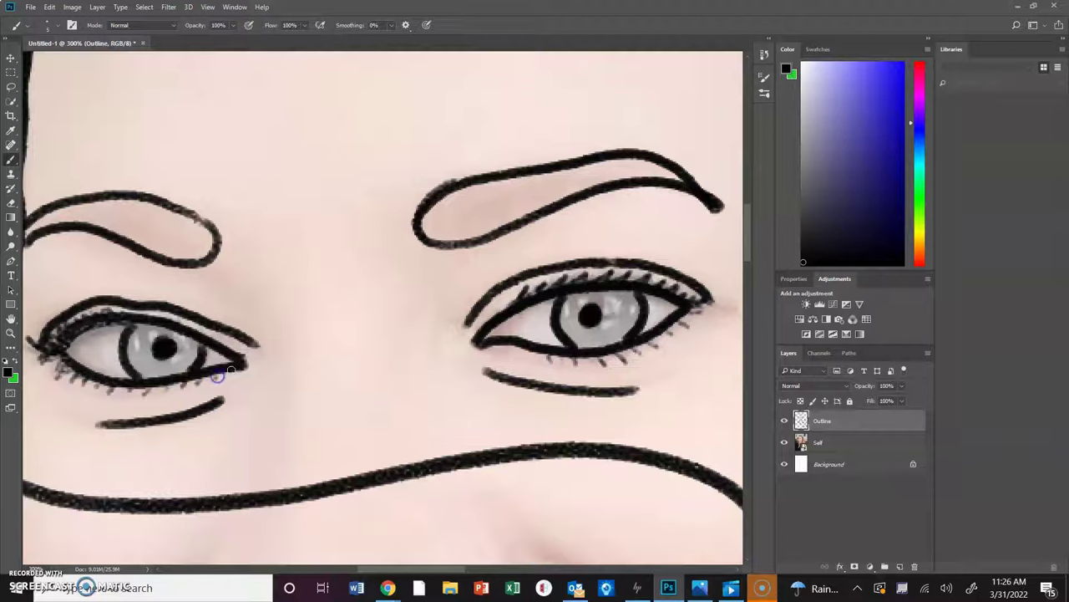
pyautogui.click(11, 333)
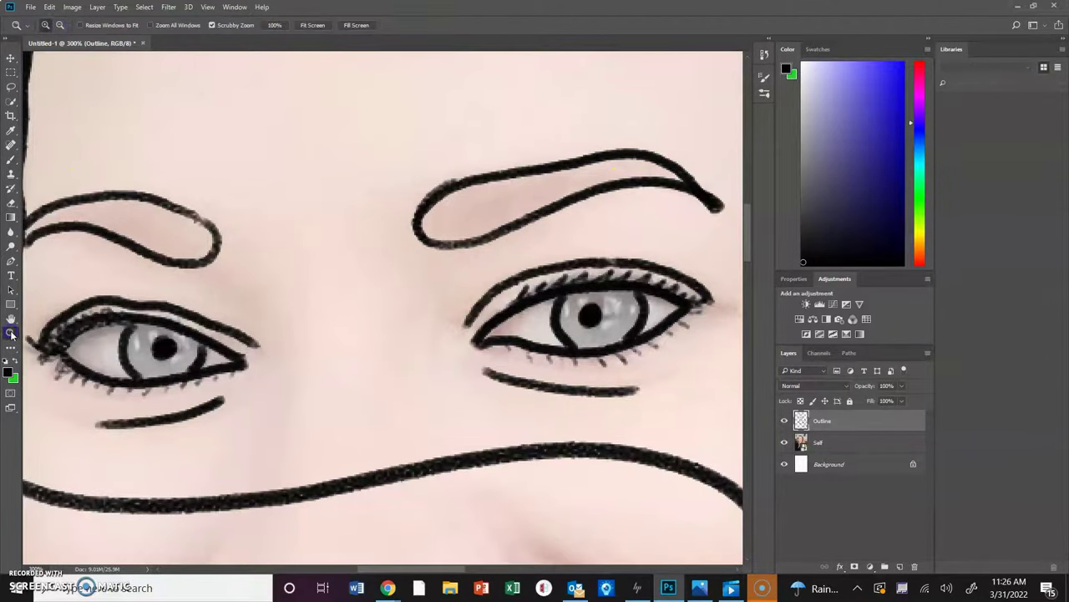
pyautogui.keyDown('alt'); pyautogui.click(354, 246); pyautogui.keyUp('alt')
pyautogui.keyDown('alt'); pyautogui.click(354, 246); pyautogui.keyUp('alt')
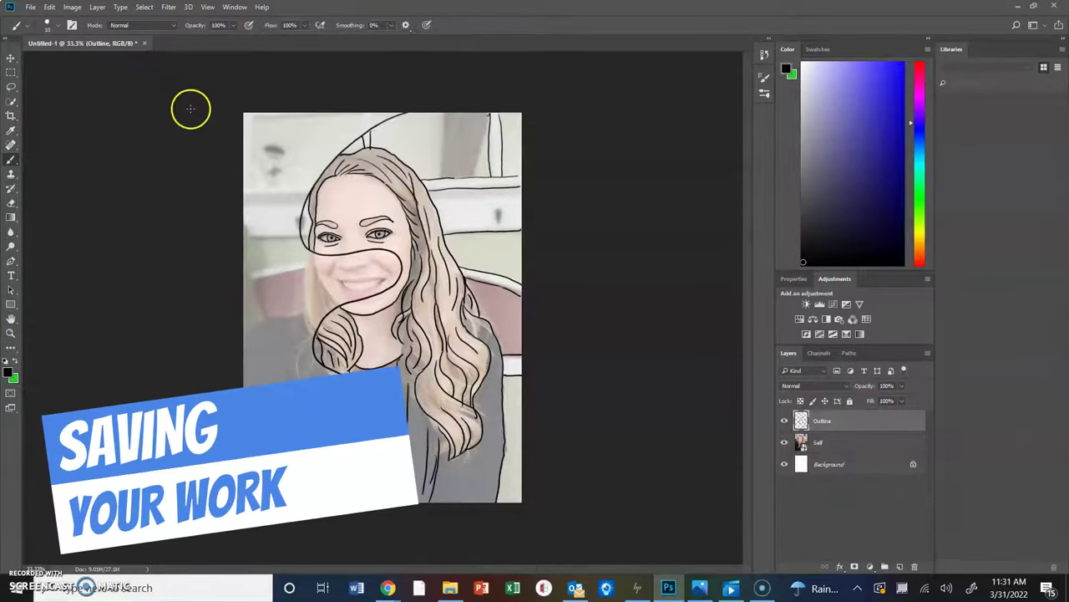
# - Start saving the document under a new name and choose the Photoshop (*.PSD;*.PDD;*.PSDT) file format
pyautogui.click(31, 7)
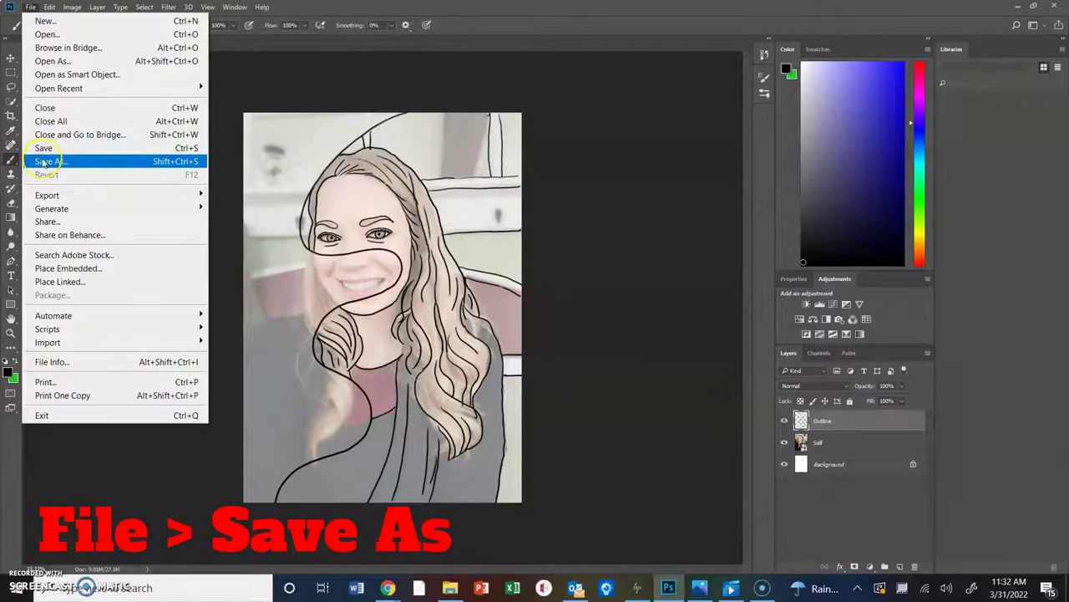
pyautogui.click(40, 161)
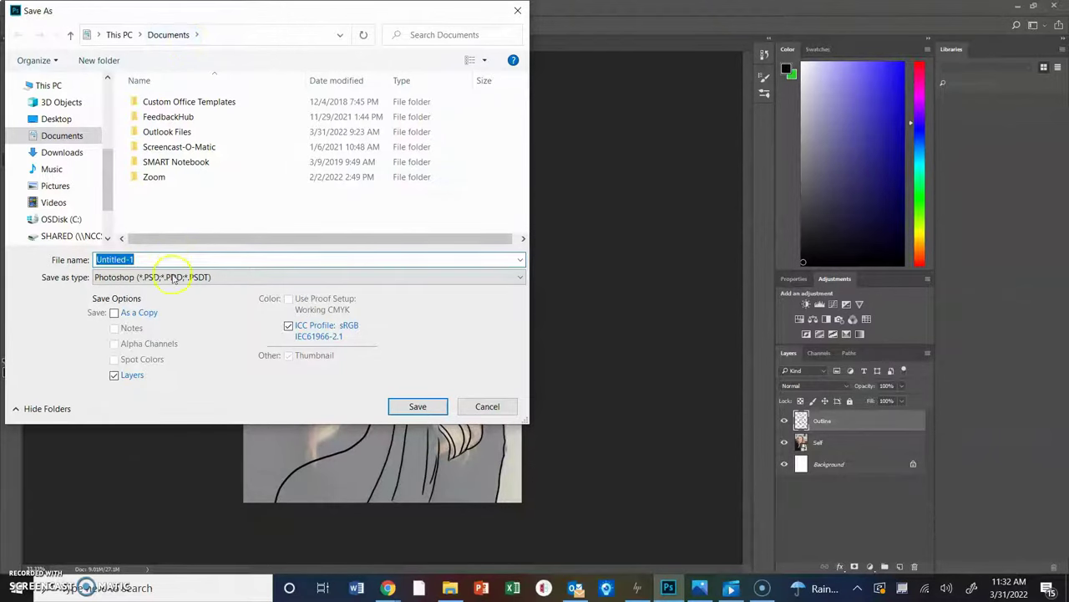
pyautogui.click(169, 277)
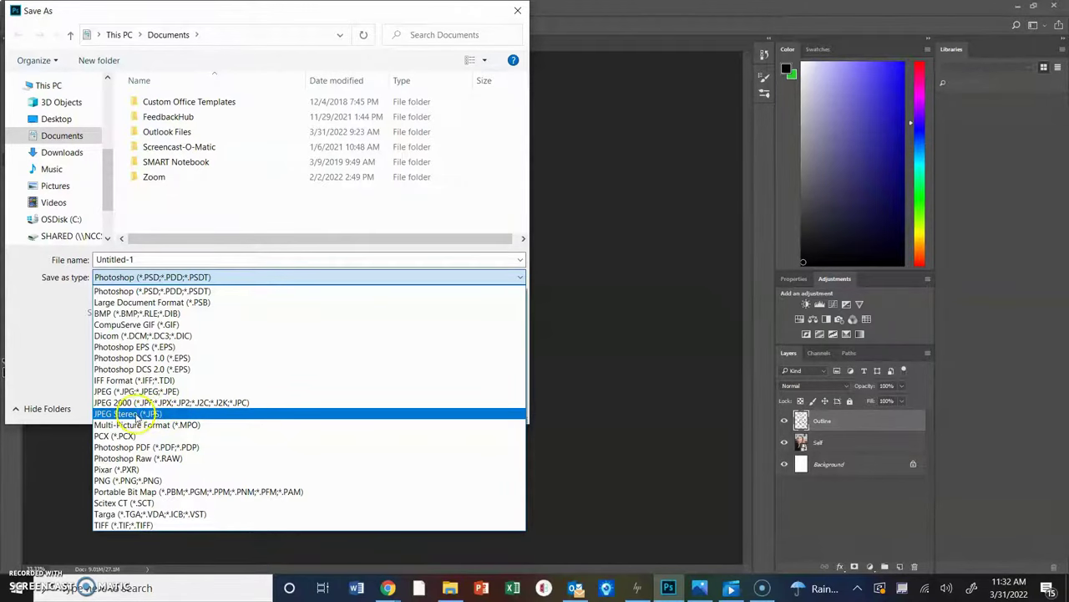
pyautogui.click(123, 391)
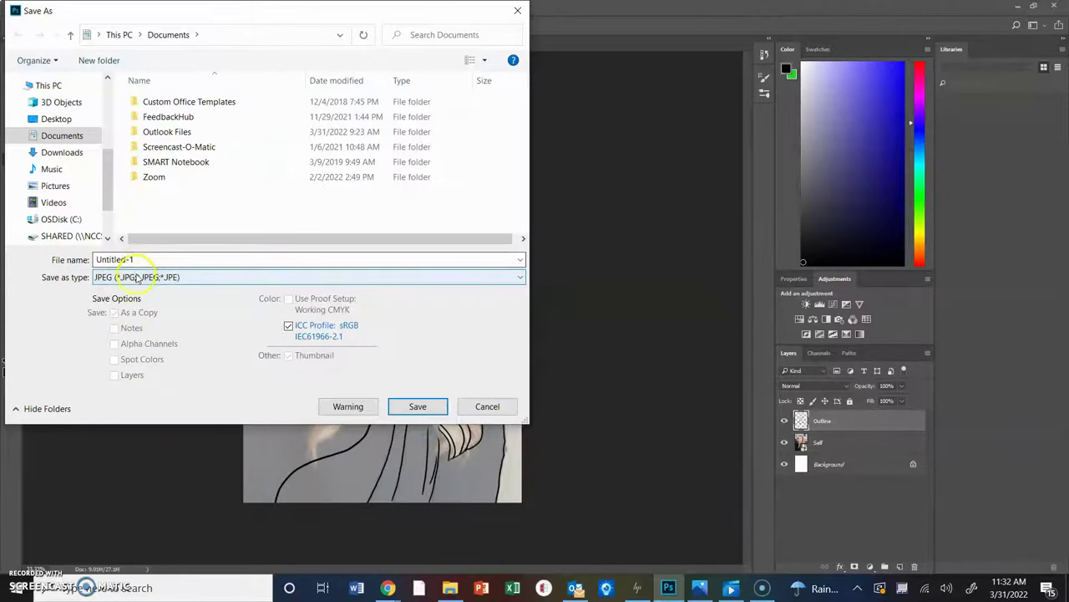
pyautogui.click(136, 276)
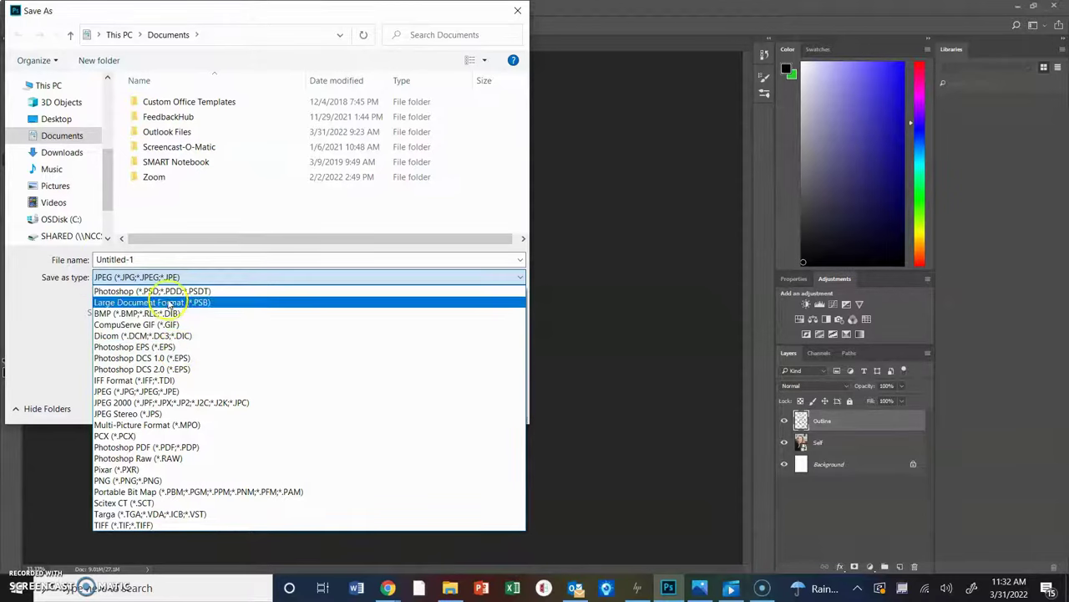
pyautogui.click(167, 291)
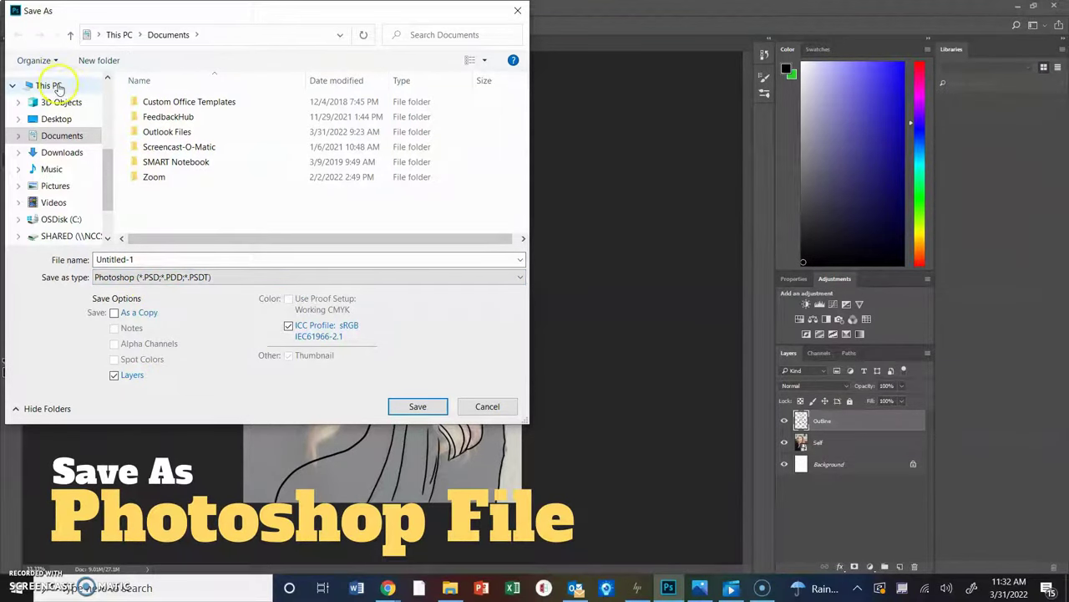
# - Save the file as Cartoon Face in the Desktop's Name - Period folder, accepting the format options with Maximize Compatibility on
pyautogui.click(56, 119)
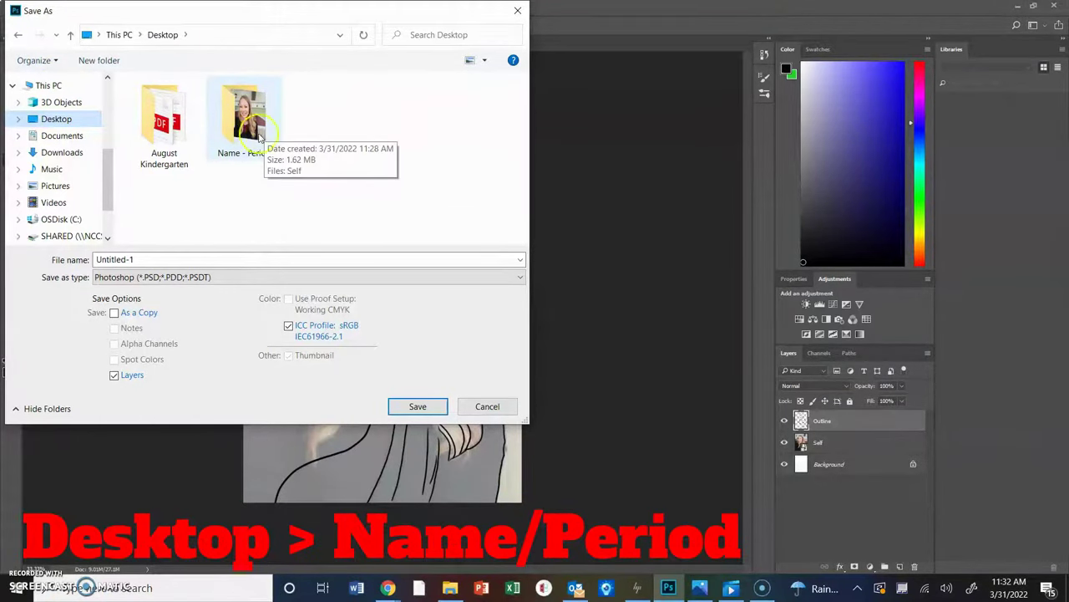
pyautogui.doubleClick(265, 141)
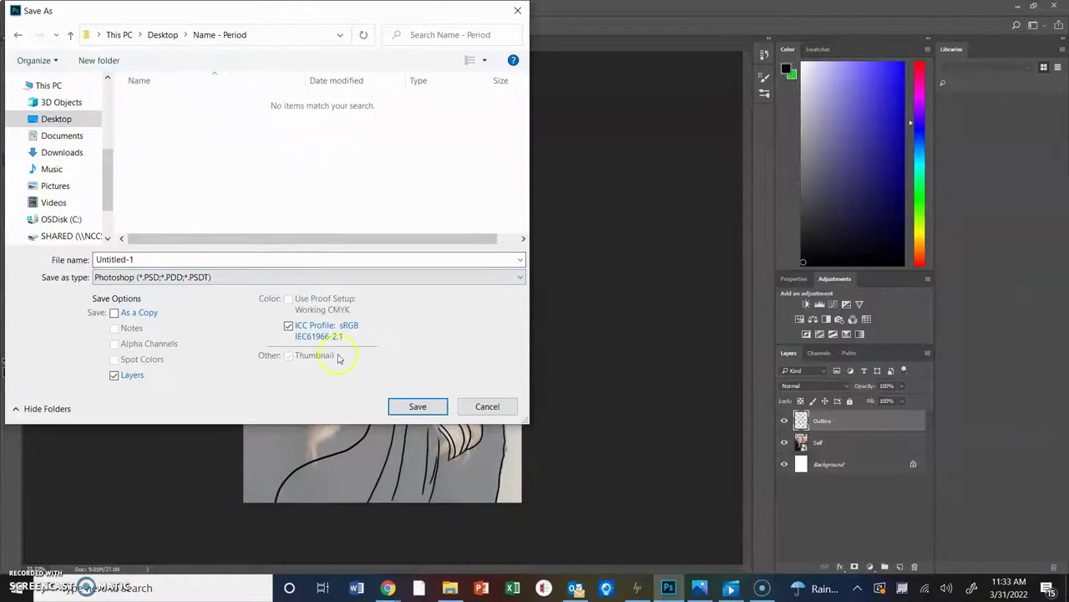
pyautogui.moveTo(203, 259); pyautogui.dragTo(95, 258)
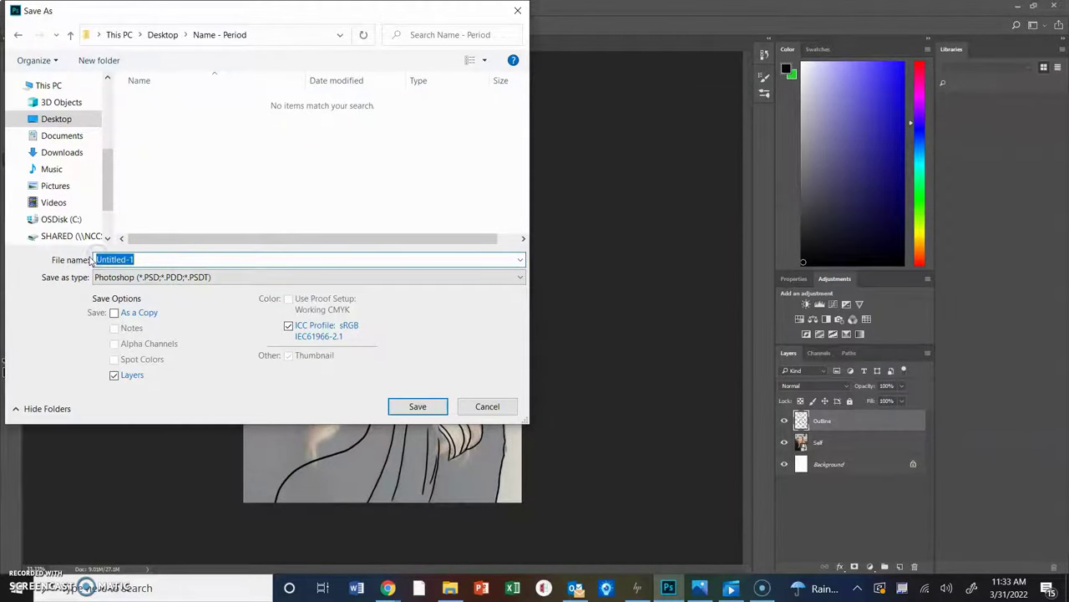
pyautogui.write('Cartoon Face')
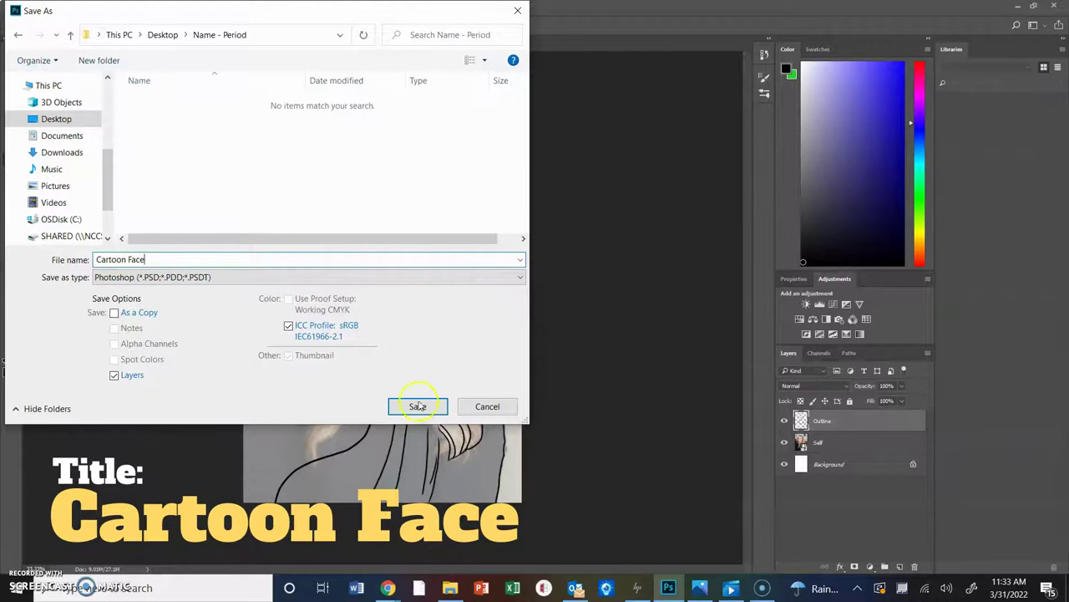
pyautogui.click(417, 406)
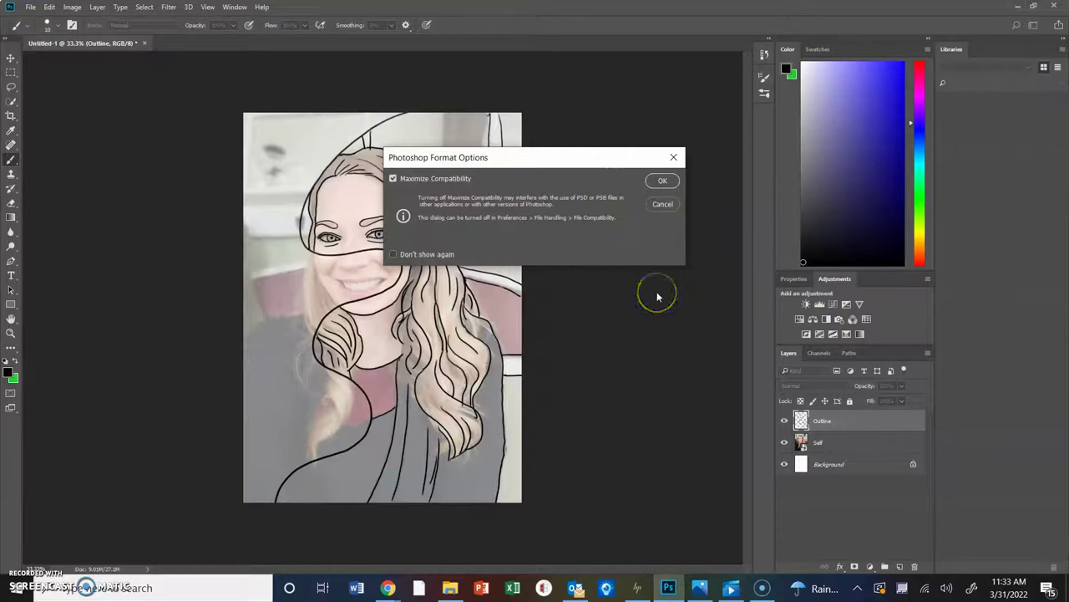
pyautogui.press('Return')
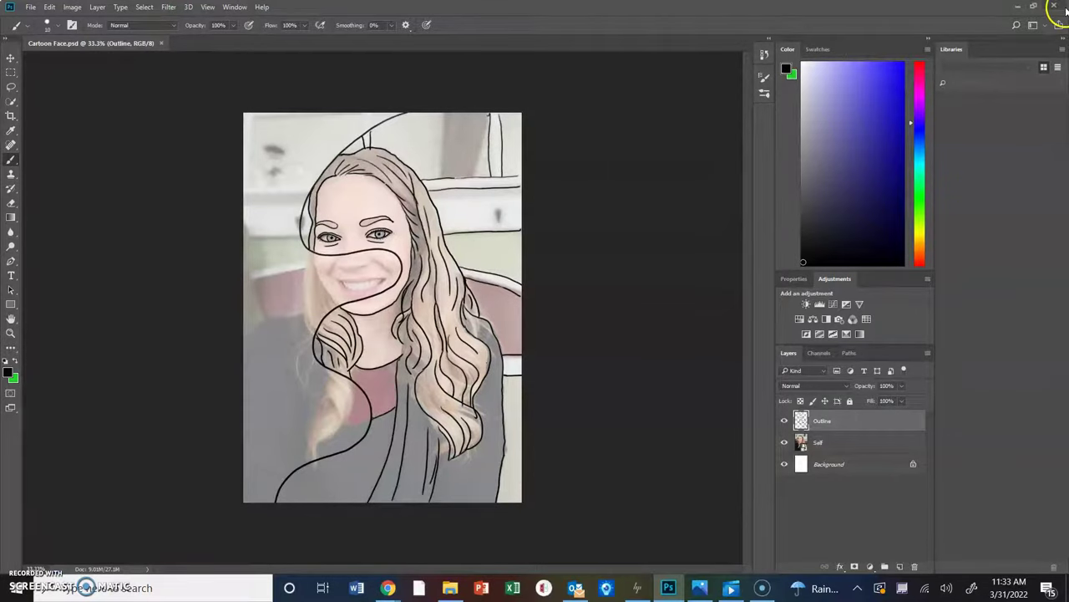
# - Close Photoshop and reopen the Cartoon Face Photoshop file from the Name - Period folder on the desktop
pyautogui.click(1064, 8)
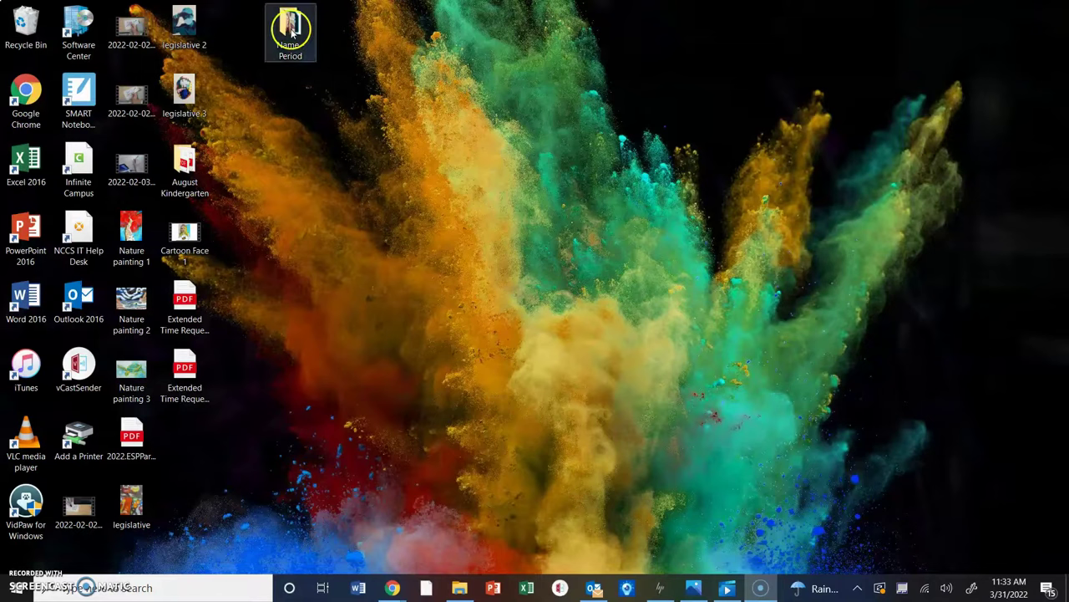
pyautogui.doubleClick(290, 29)
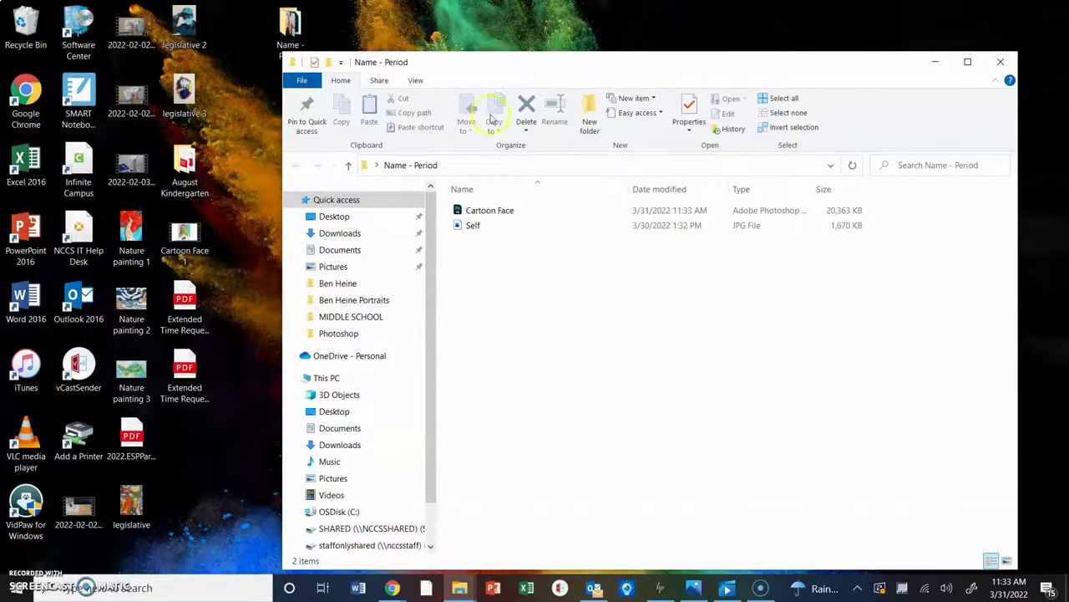
pyautogui.click(486, 214)
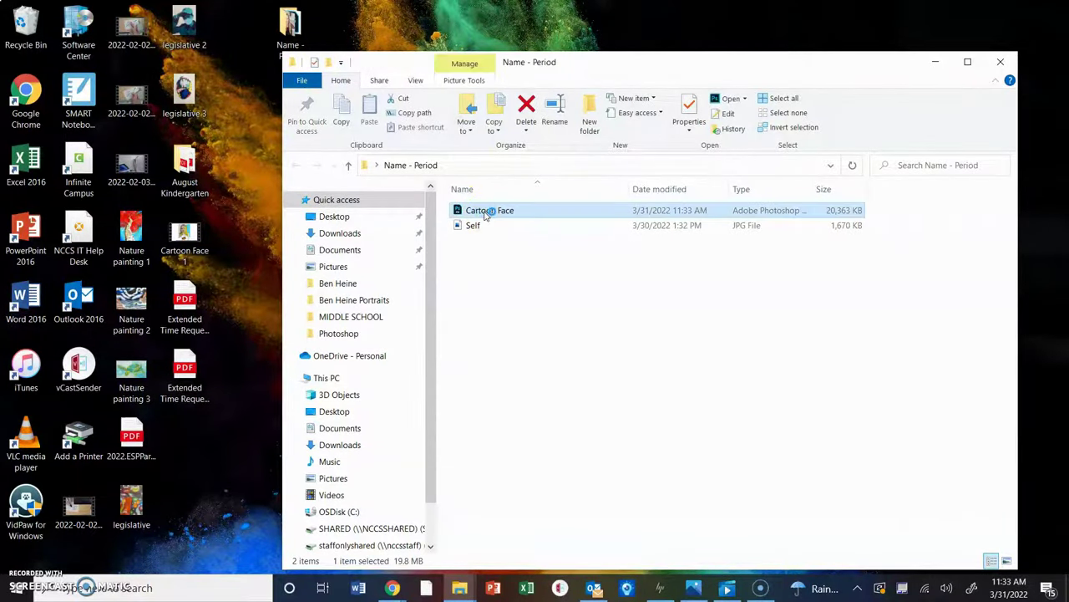
pyautogui.doubleClick(486, 212)
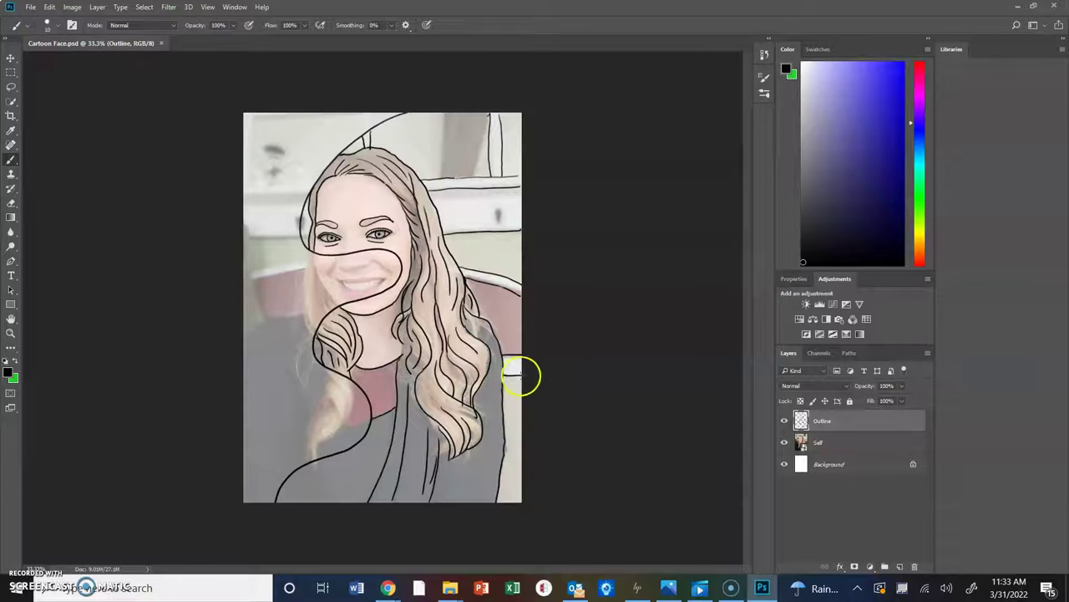
# - Create a new layer named Color and place it directly below the Outline layer
pyautogui.click(821, 443)
pyautogui.click(824, 464)
pyautogui.click(823, 443)
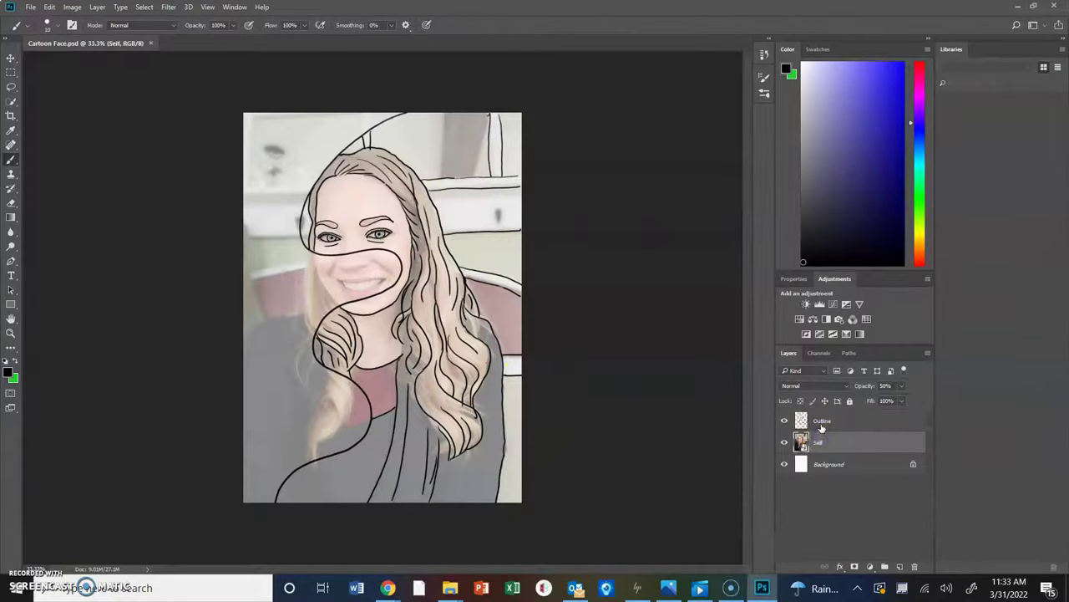
pyautogui.click(821, 424)
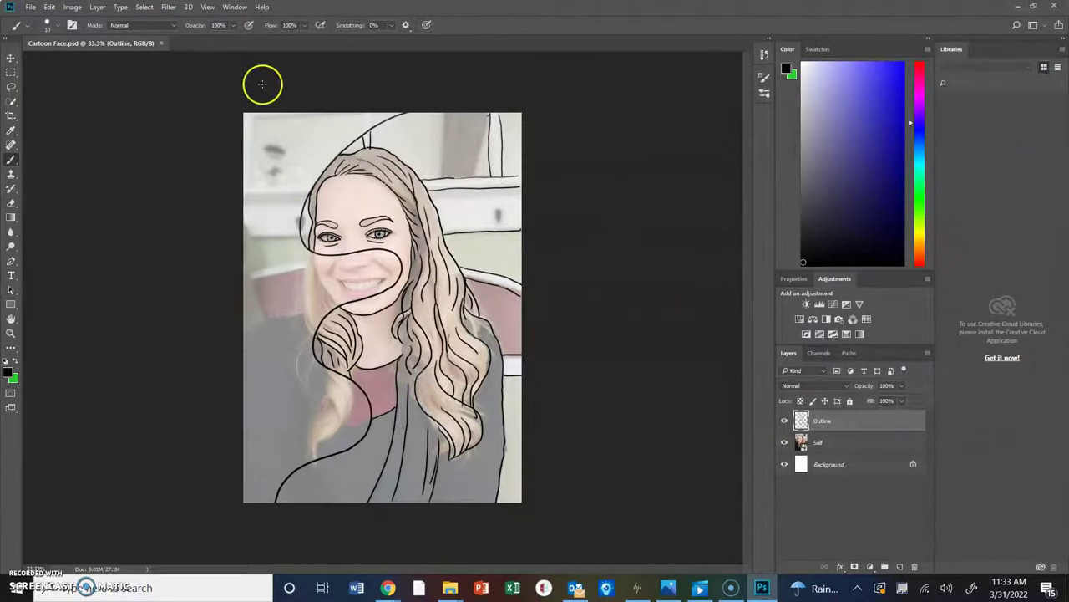
pyautogui.click(98, 6)
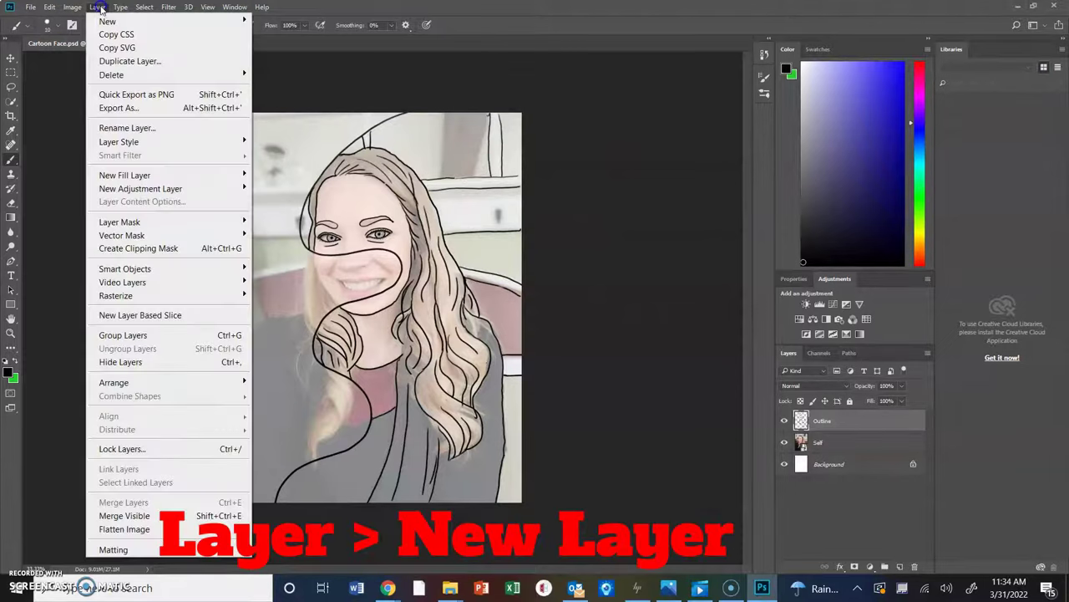
pyautogui.moveTo(109, 21)
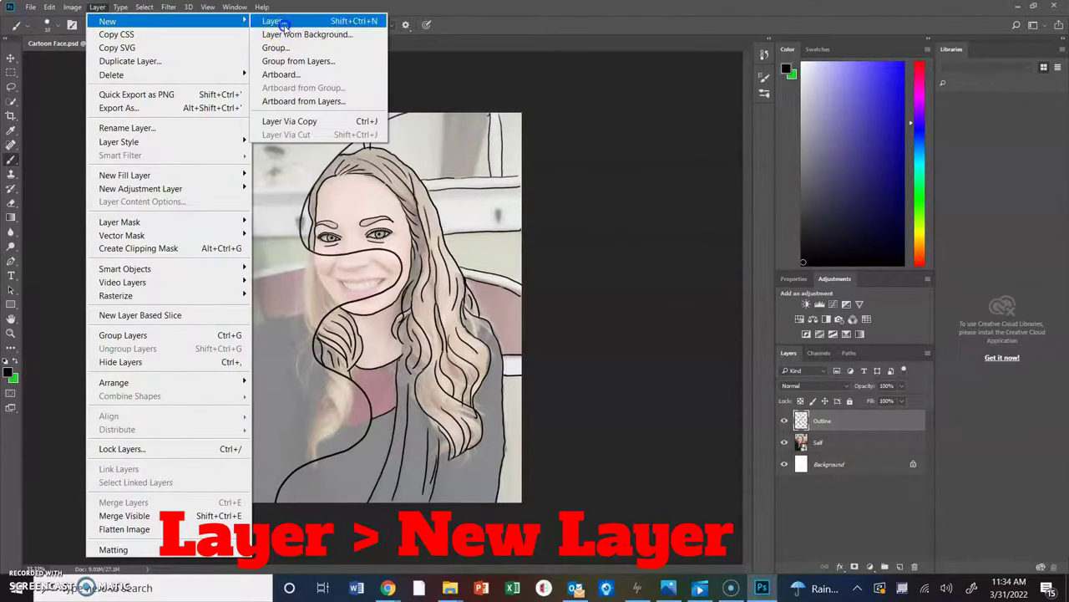
pyautogui.click(284, 25)
pyautogui.write('C')
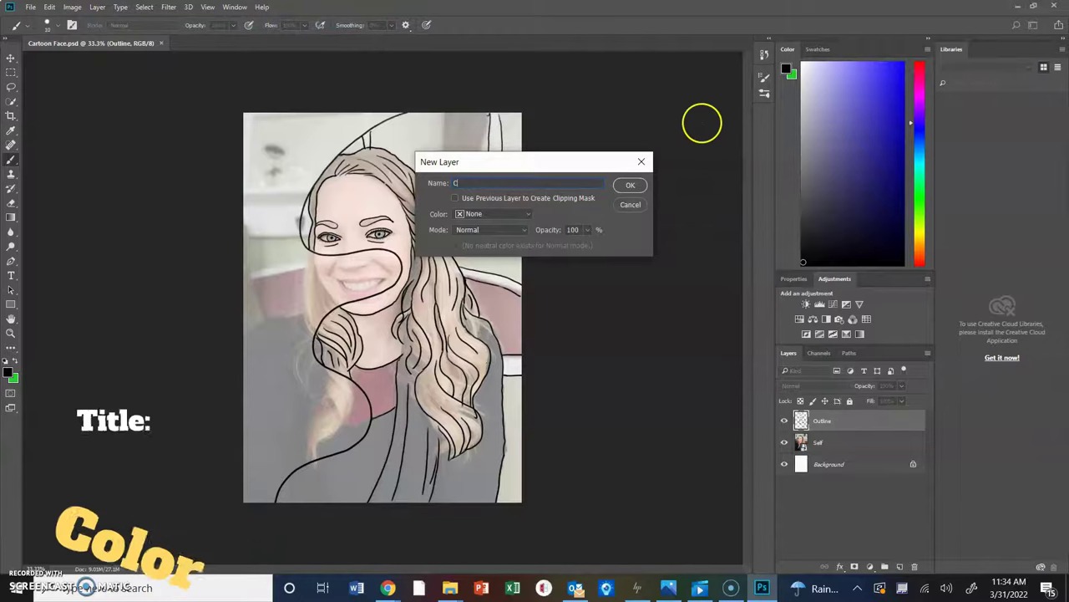
pyautogui.write('ol')
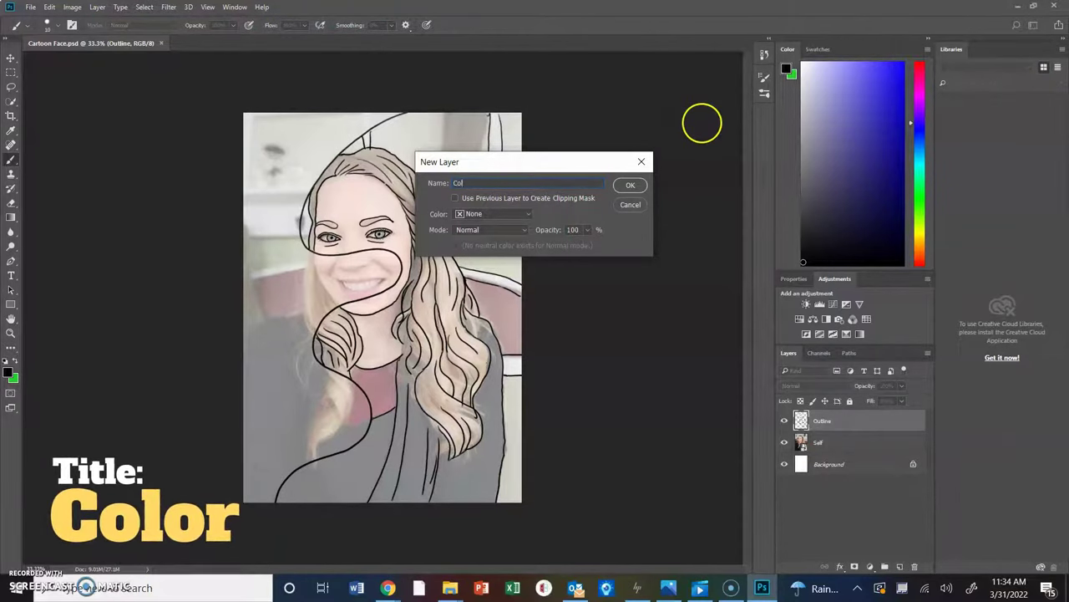
pyautogui.write('or')
pyautogui.press('Return')
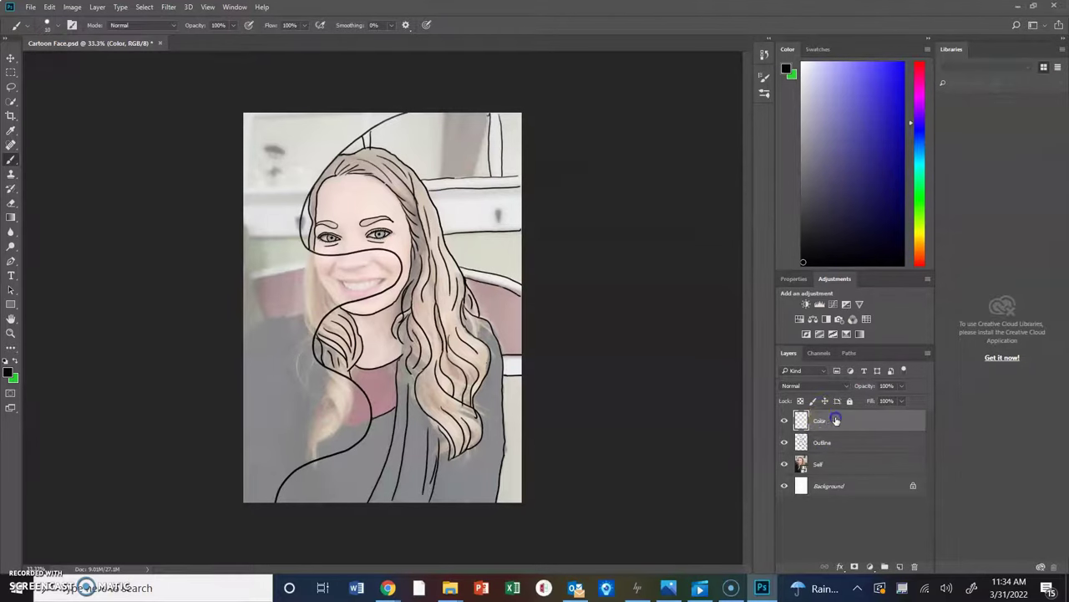
pyautogui.moveTo(836, 420); pyautogui.dragTo(836, 448)
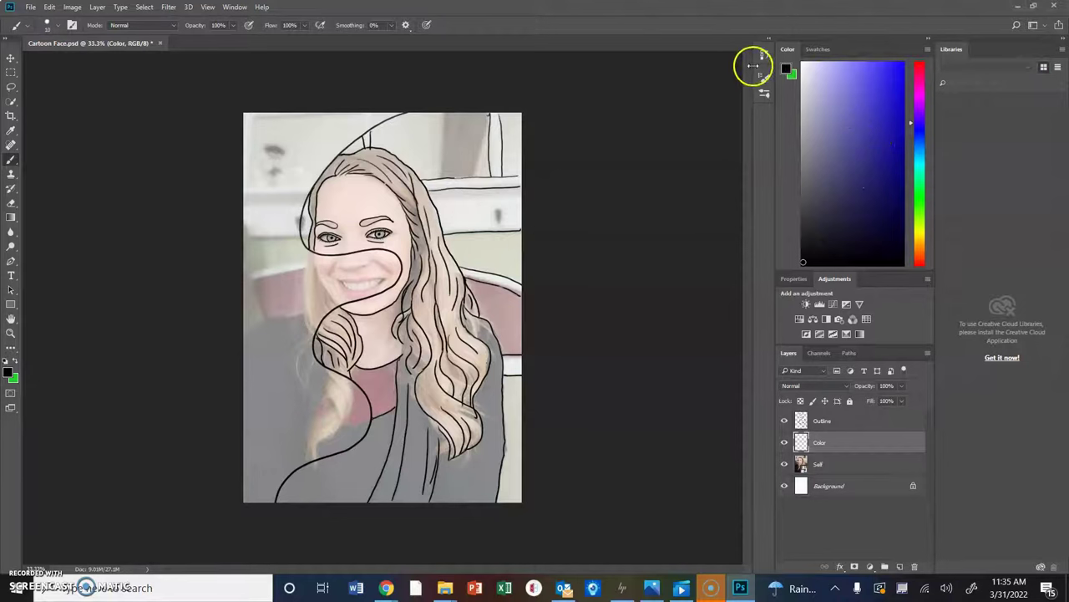
# - Choose the Brush tool and set its brush tip size to 12 px
pyautogui.click(13, 160)
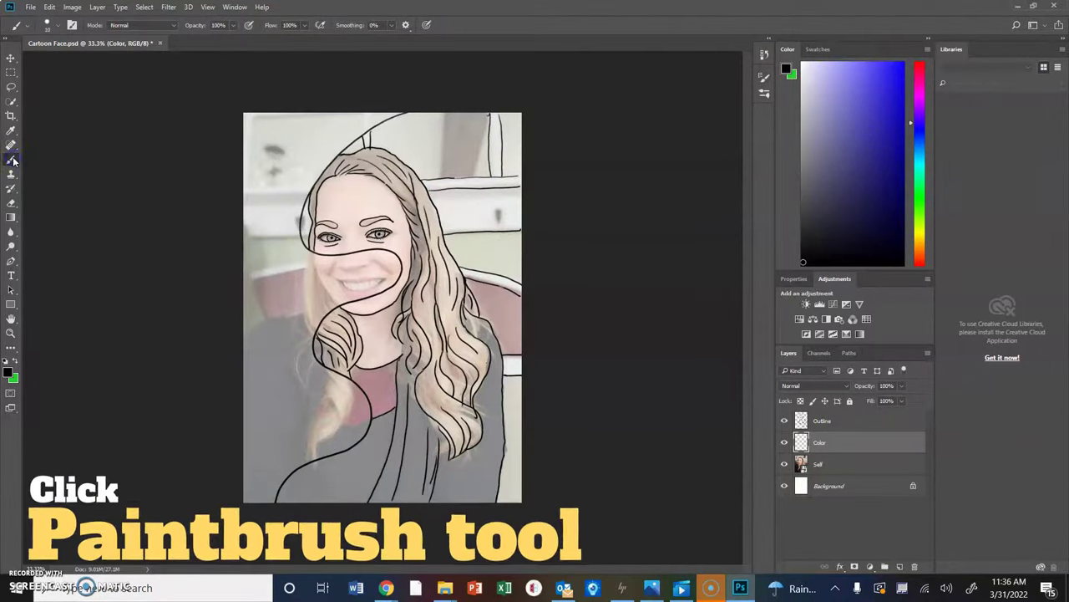
pyautogui.click(767, 75)
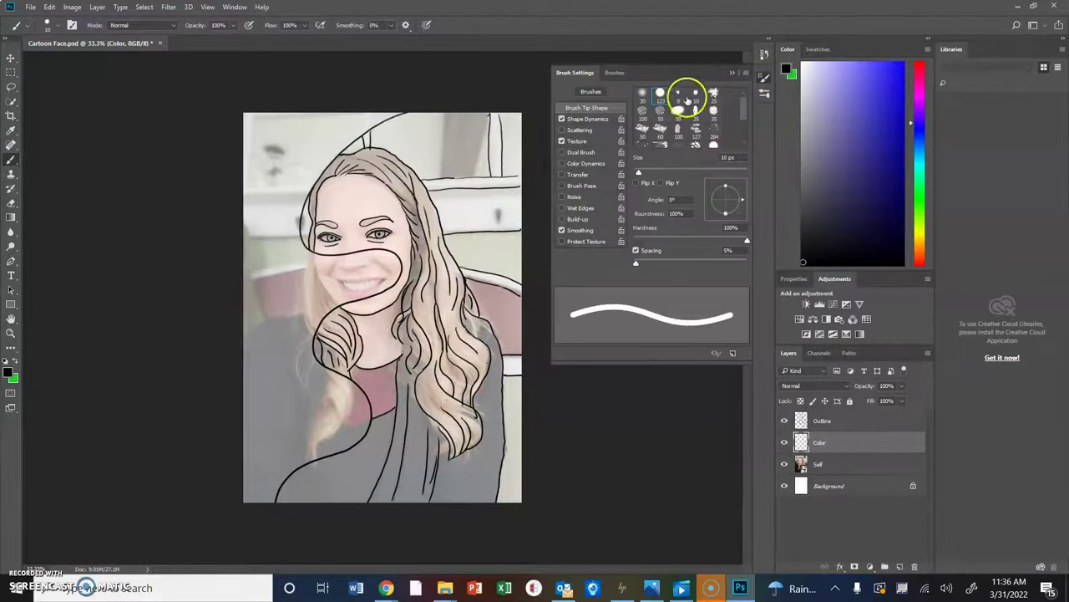
pyautogui.moveTo(639, 172)
pyautogui.mouseDown()
pyautogui.moveTo(680, 172)
pyautogui.moveTo(641, 171)
pyautogui.mouseUp()
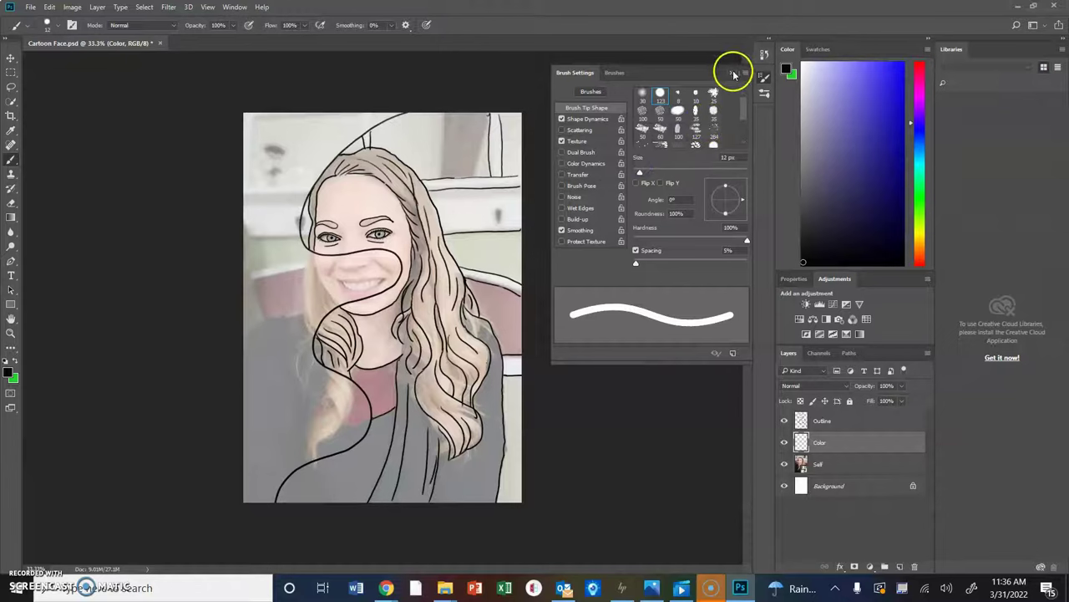
pyautogui.click(734, 76)
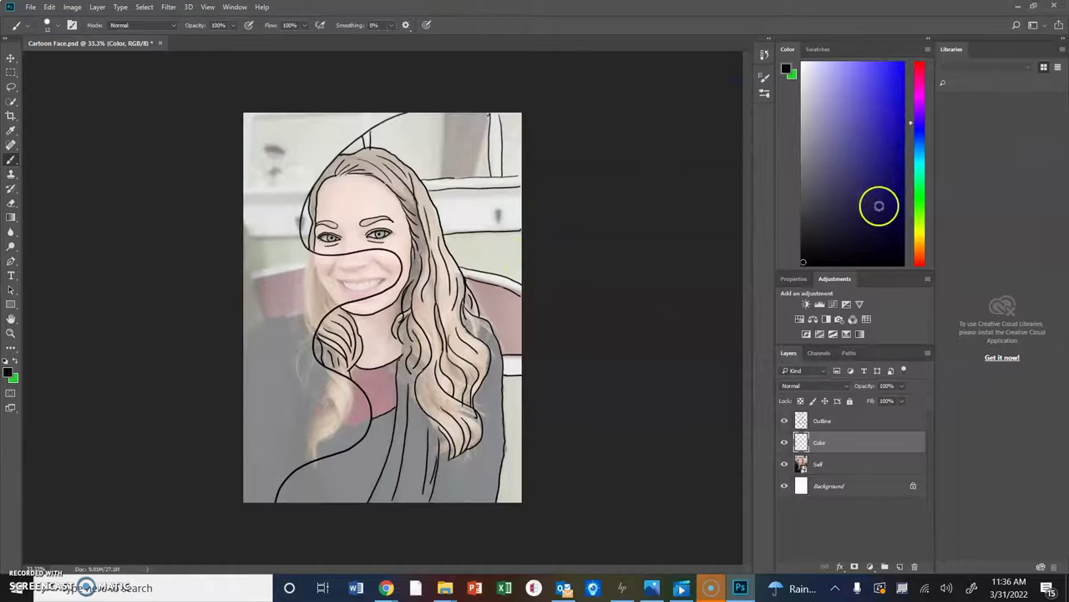
# - Change the foreground colour to a bright magenta pink
pyautogui.moveTo(916, 122)
pyautogui.mouseDown()
pyautogui.moveTo(917, 100)
pyautogui.moveTo(920, 178)
pyautogui.mouseUp()
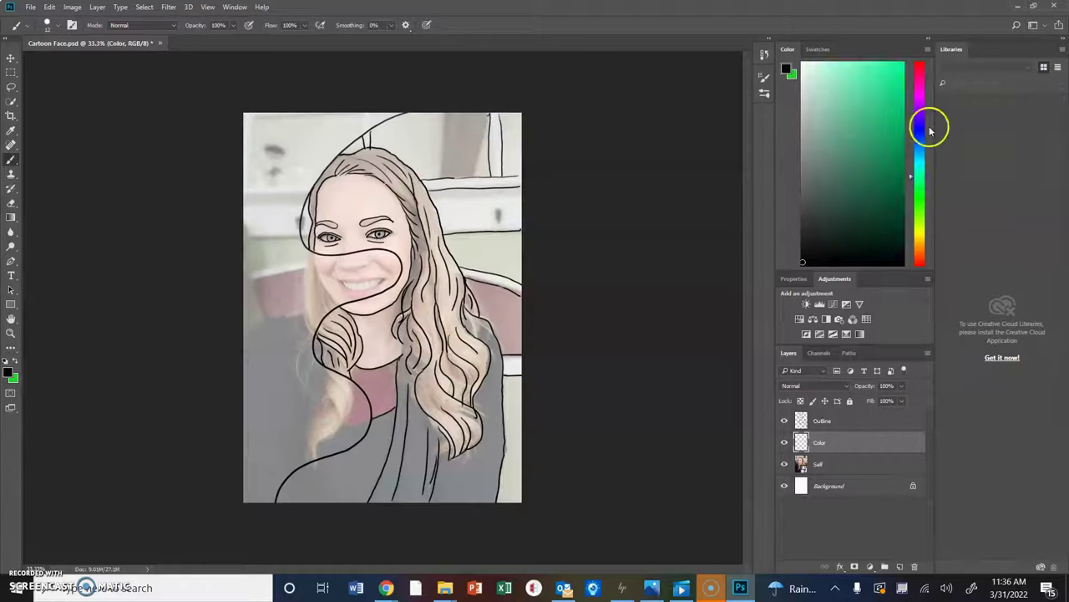
pyautogui.click(918, 79)
pyautogui.click(919, 87)
pyautogui.click(864, 91)
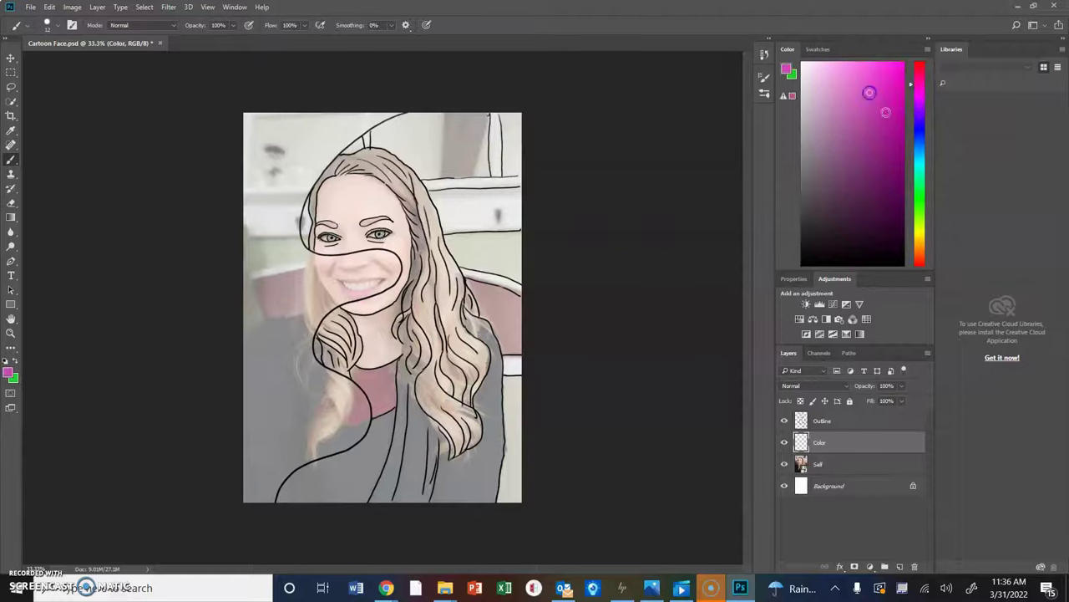
pyautogui.moveTo(895, 114); pyautogui.dragTo(888, 78)
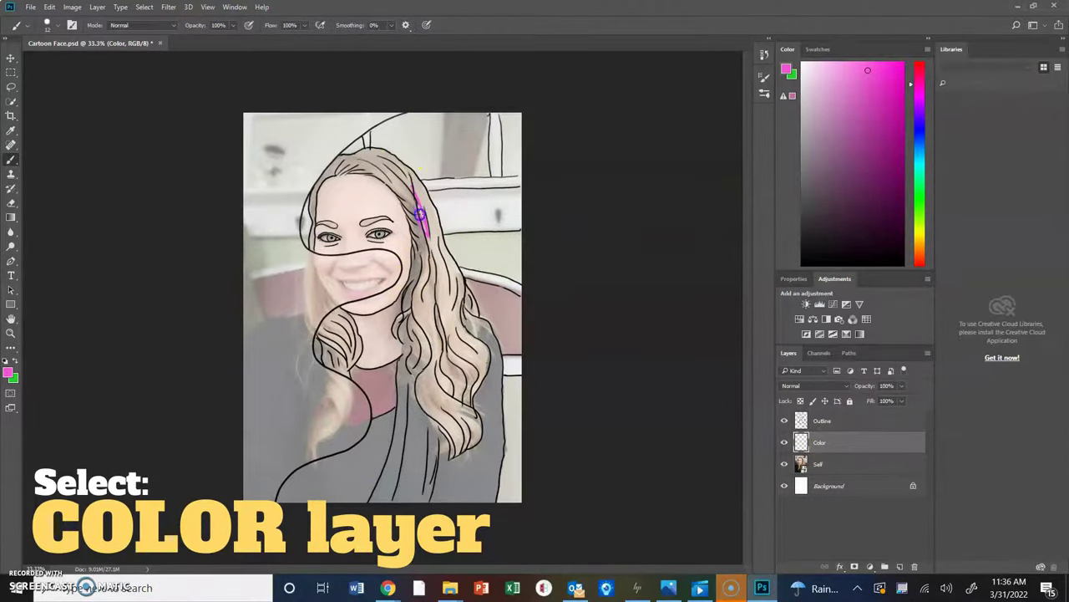
# - Enlarge the brush tip and paint the hair magenta from the crown to the curl ends, including the curl beside the neck
pyautogui.moveTo(419, 214); pyautogui.dragTo(419, 207)
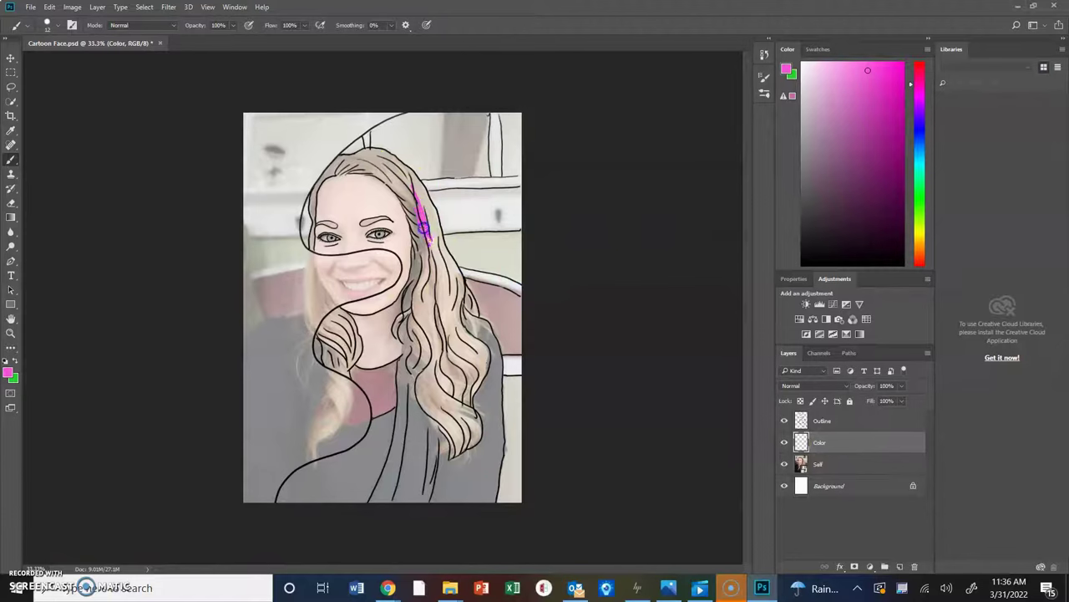
pyautogui.click(764, 82)
pyautogui.moveTo(425, 251); pyautogui.dragTo(412, 290)
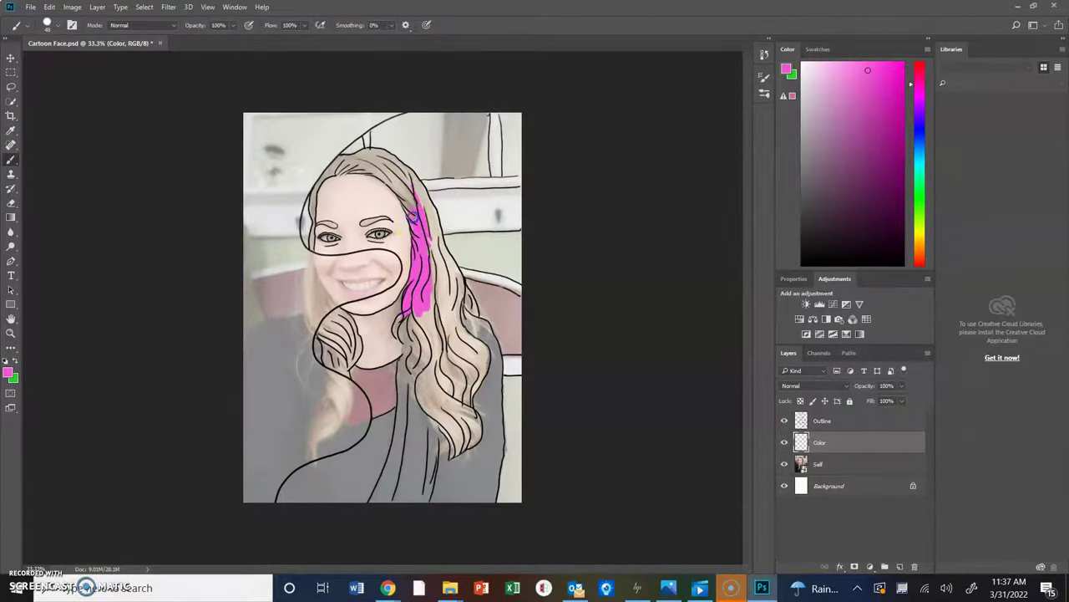
pyautogui.moveTo(433, 262)
pyautogui.mouseDown()
pyautogui.moveTo(428, 221)
pyautogui.moveTo(449, 276)
pyautogui.moveTo(443, 265)
pyautogui.moveTo(399, 323)
pyautogui.mouseUp()
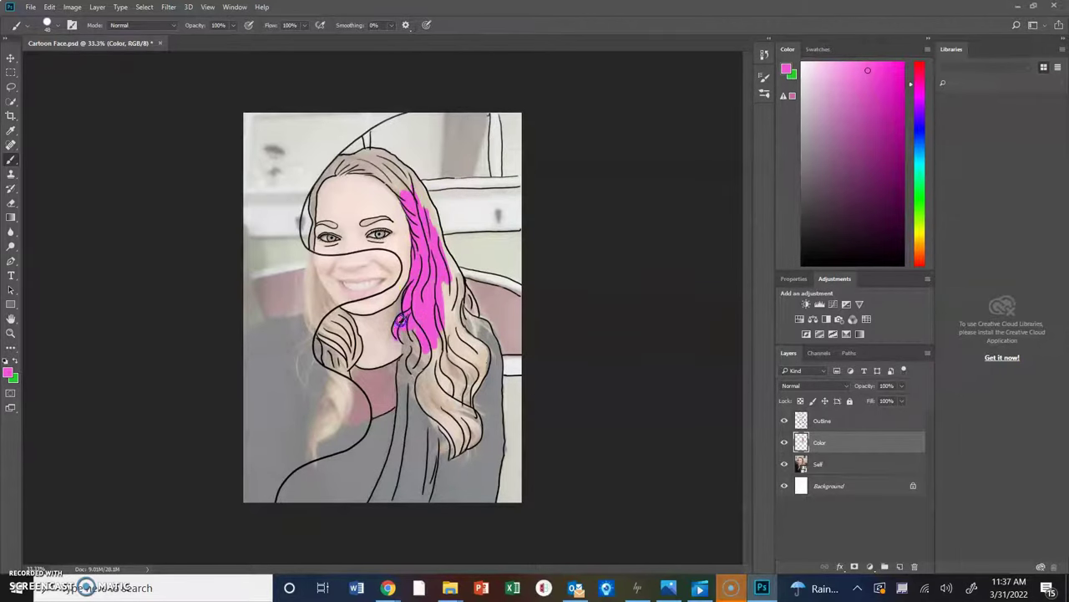
pyautogui.moveTo(412, 369)
pyautogui.mouseDown()
pyautogui.moveTo(416, 329)
pyautogui.moveTo(465, 439)
pyautogui.moveTo(465, 402)
pyautogui.moveTo(464, 415)
pyautogui.moveTo(488, 353)
pyautogui.moveTo(456, 327)
pyautogui.moveTo(466, 336)
pyautogui.moveTo(466, 303)
pyautogui.mouseUp()
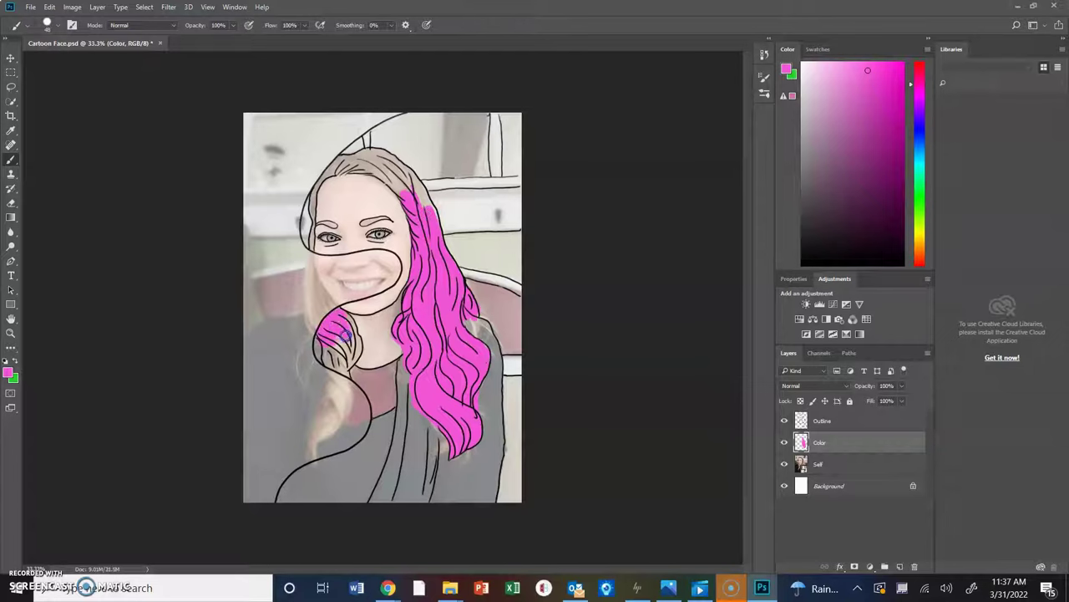
pyautogui.moveTo(345, 335); pyautogui.dragTo(333, 354)
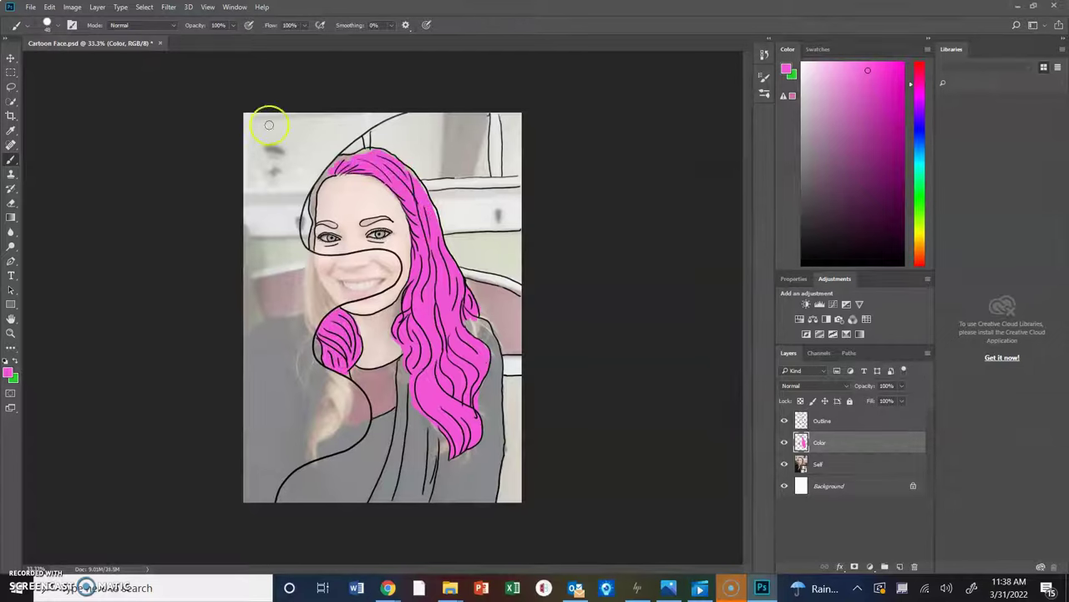
# - Set the brush tip size to 21 px and fill the remaining gaps along the hair outline and temples with magenta
pyautogui.doubleClick(11, 332)
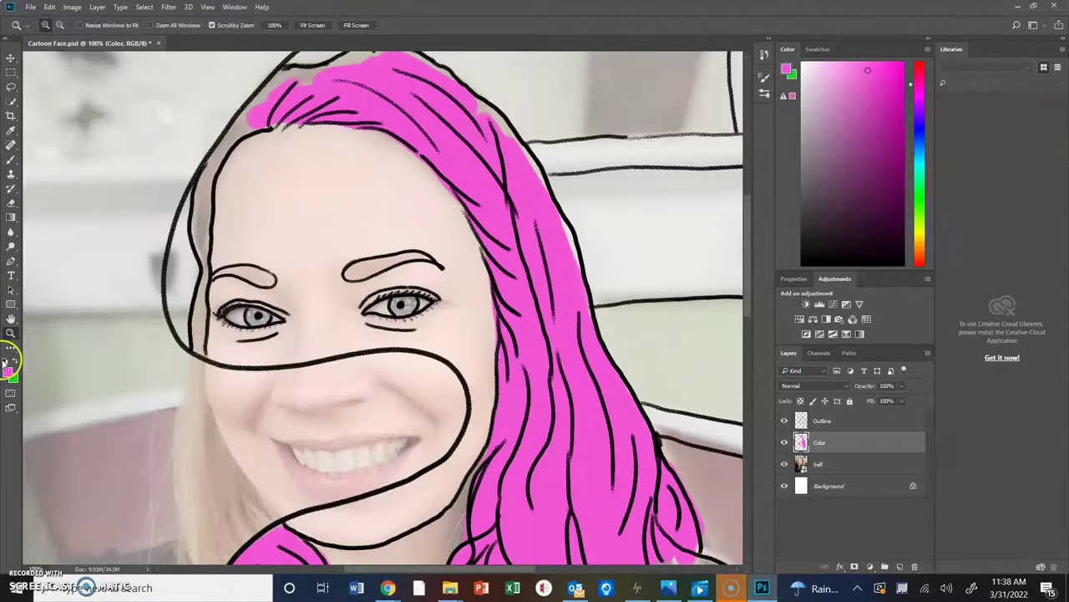
pyautogui.scroll(3, 47, 303)
pyautogui.press('b')
pyautogui.click(763, 95)
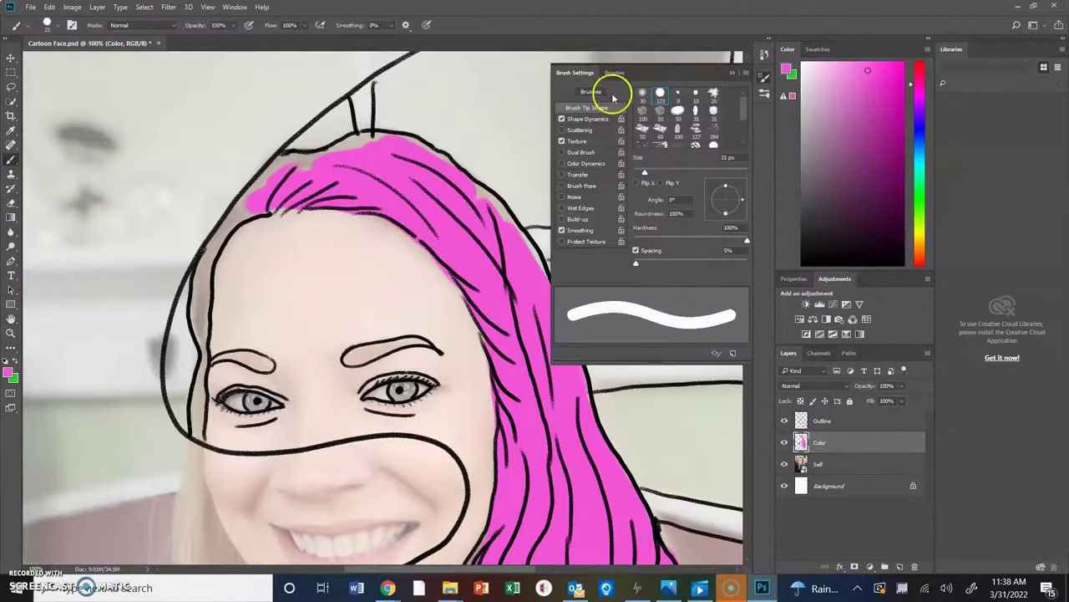
pyautogui.press('F5')
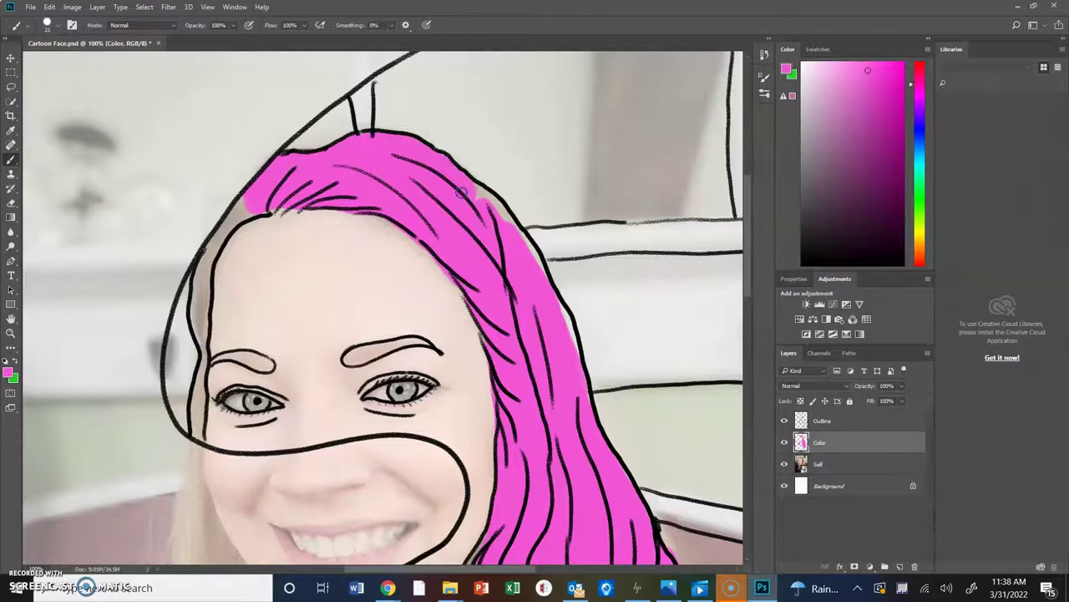
pyautogui.moveTo(238, 217); pyautogui.dragTo(214, 244)
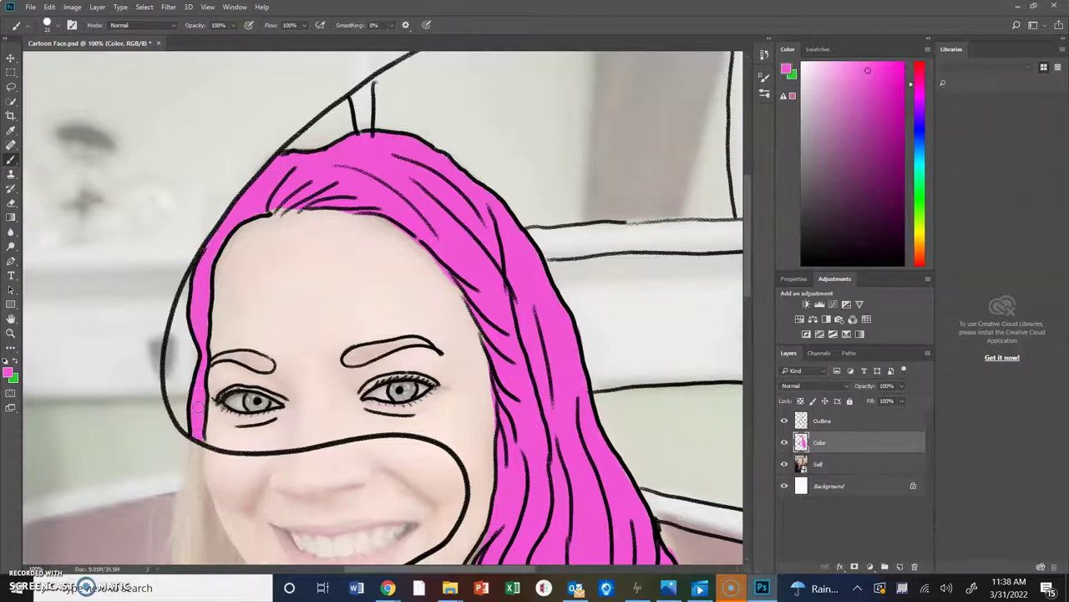
# - Paint light pink highlight strokes along the hair strands from the crown down to the shoulder curls
pyautogui.moveTo(275, 179)
pyautogui.mouseDown()
pyautogui.moveTo(418, 162)
pyautogui.moveTo(514, 368)
pyautogui.moveTo(516, 434)
pyautogui.mouseUp()
pyautogui.moveTo(199, 282)
pyautogui.mouseDown()
pyautogui.moveTo(205, 384)
pyautogui.moveTo(591, 471)
pyautogui.moveTo(495, 550)
pyautogui.mouseUp()
pyautogui.click(11, 318)
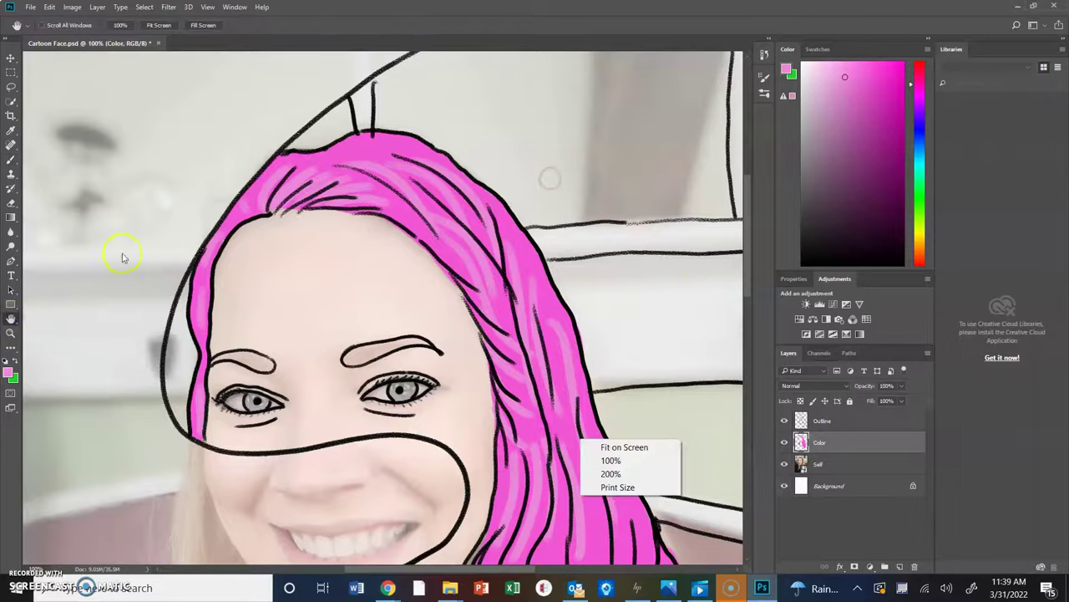
pyautogui.scroll(-6, 376, 318)
pyautogui.scroll(6, 246, 320)
pyautogui.scroll(-6, 418, 321)
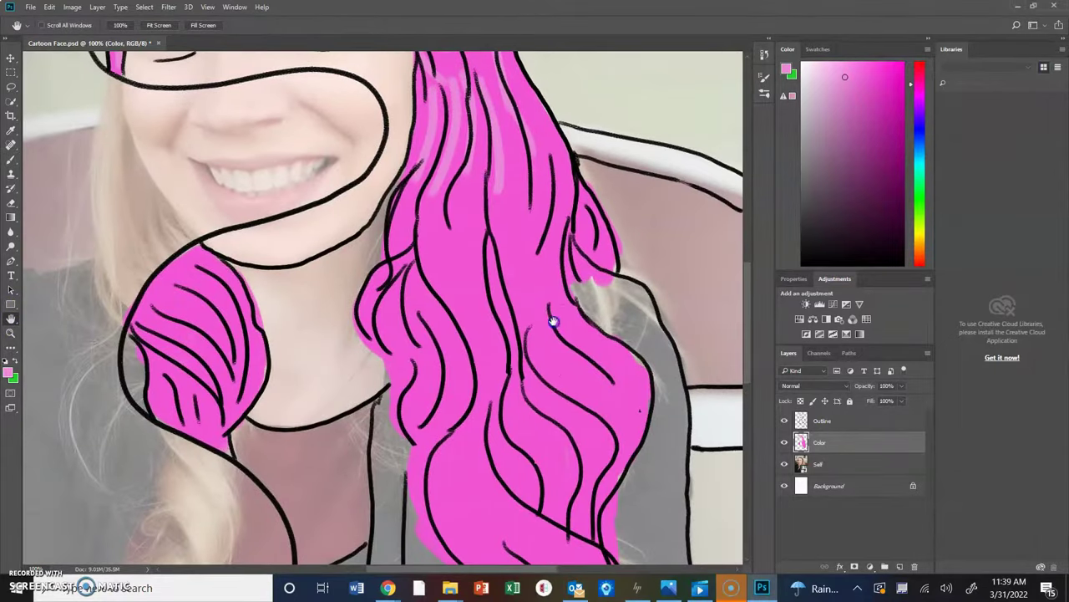
pyautogui.click(11, 159)
pyautogui.moveTo(199, 324)
pyautogui.mouseDown()
pyautogui.moveTo(148, 358)
pyautogui.moveTo(186, 270)
pyautogui.moveTo(165, 426)
pyautogui.mouseUp()
pyautogui.moveTo(368, 276)
pyautogui.mouseDown()
pyautogui.moveTo(406, 292)
pyautogui.moveTo(481, 209)
pyautogui.moveTo(556, 281)
pyautogui.moveTo(489, 373)
pyautogui.moveTo(589, 558)
pyautogui.mouseUp()
# - Add light pink highlights to the lowest curls, and fill both eyebrows with magenta
pyautogui.click(11, 318)
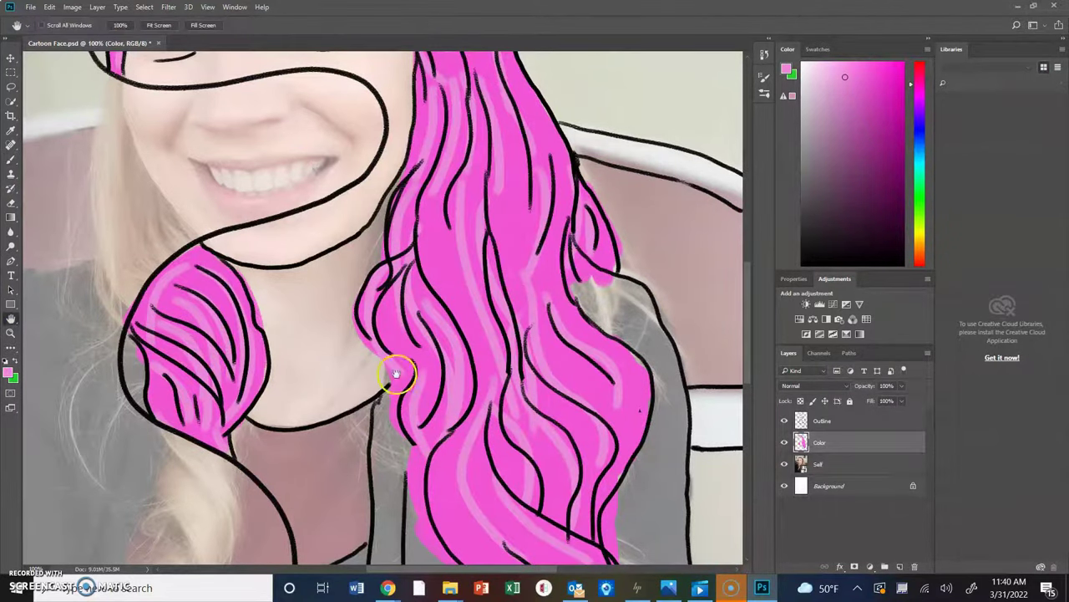
pyautogui.moveTo(481, 311); pyautogui.dragTo(430, 110)
pyautogui.click(11, 159)
pyautogui.moveTo(393, 261)
pyautogui.mouseDown()
pyautogui.moveTo(509, 410)
pyautogui.moveTo(507, 361)
pyautogui.mouseUp()
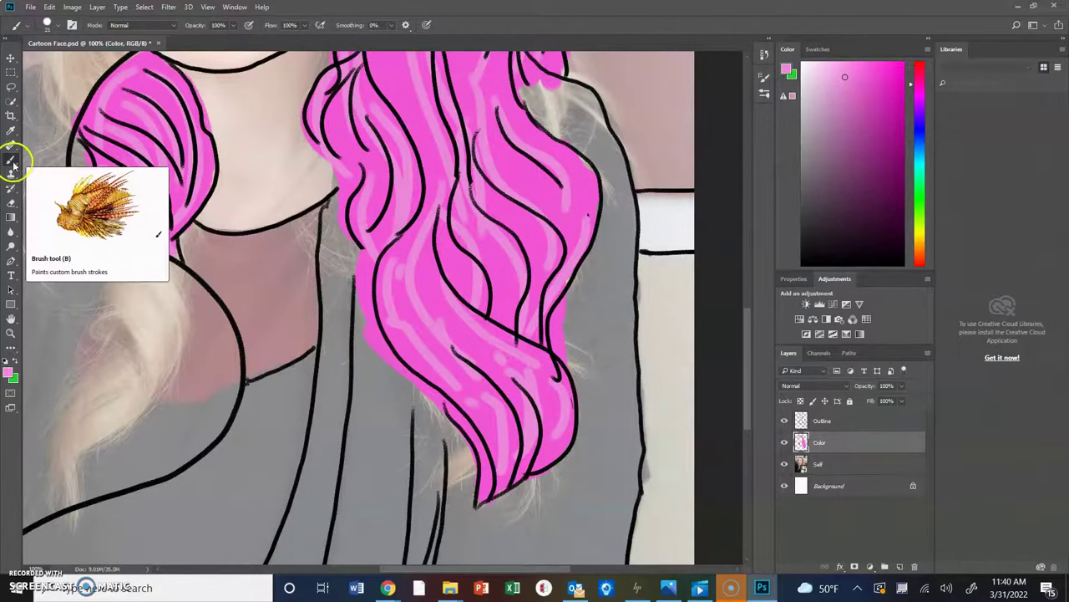
pyautogui.click(11, 317)
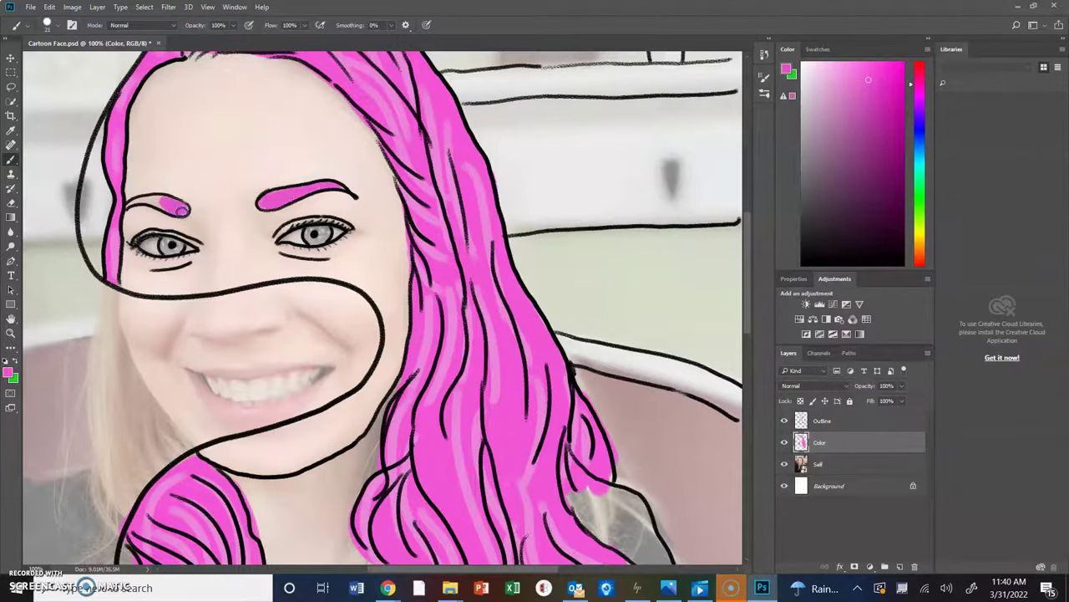
# - Change the foreground colour to a light teal and fill the outlined cartoon part of the face, working around the eyes and eyebrows
pyautogui.click(920, 178)
pyautogui.click(833, 74)
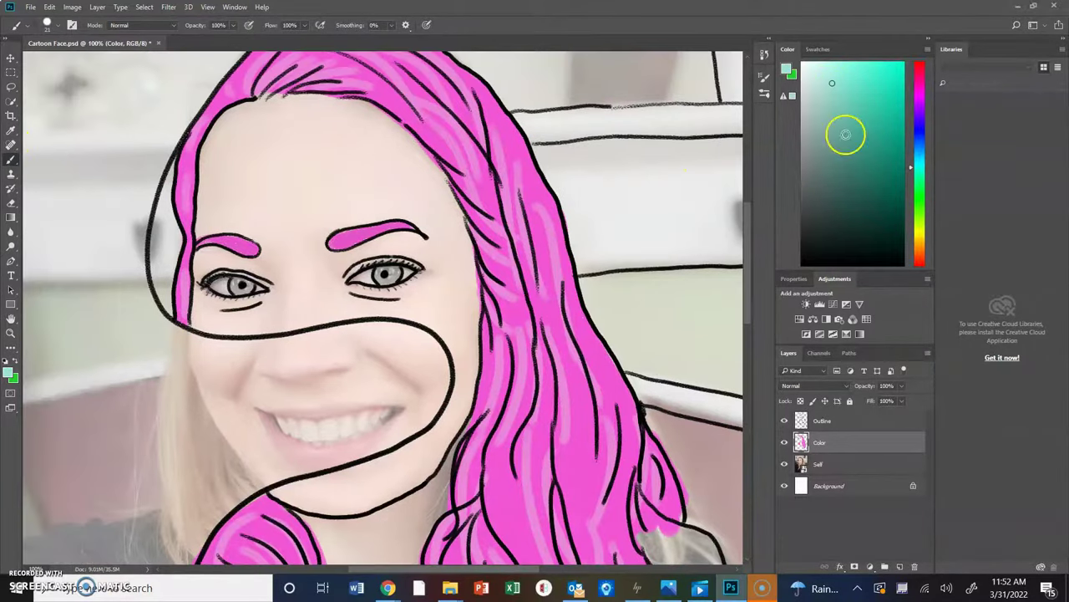
pyautogui.moveTo(243, 121)
pyautogui.mouseDown()
pyautogui.moveTo(245, 139)
pyautogui.moveTo(219, 139)
pyautogui.moveTo(245, 150)
pyautogui.moveTo(272, 206)
pyautogui.moveTo(285, 105)
pyautogui.moveTo(353, 143)
pyautogui.moveTo(375, 105)
pyautogui.moveTo(417, 148)
pyautogui.moveTo(468, 248)
pyautogui.moveTo(460, 341)
pyautogui.moveTo(432, 222)
pyautogui.moveTo(332, 210)
pyautogui.moveTo(381, 210)
pyautogui.moveTo(448, 286)
pyautogui.moveTo(465, 398)
pyautogui.mouseUp()
pyautogui.moveTo(328, 508)
pyautogui.mouseDown()
pyautogui.moveTo(364, 471)
pyautogui.moveTo(391, 491)
pyautogui.moveTo(428, 473)
pyautogui.moveTo(467, 407)
pyautogui.moveTo(435, 471)
pyautogui.moveTo(447, 446)
pyautogui.moveTo(436, 513)
pyautogui.moveTo(445, 459)
pyautogui.moveTo(441, 489)
pyautogui.moveTo(376, 485)
pyautogui.mouseUp()
pyautogui.moveTo(423, 305)
pyautogui.mouseDown()
pyautogui.moveTo(439, 320)
pyautogui.moveTo(311, 320)
pyautogui.mouseUp()
pyautogui.moveTo(197, 303); pyautogui.dragTo(350, 288)
pyautogui.moveTo(430, 272); pyautogui.dragTo(396, 238)
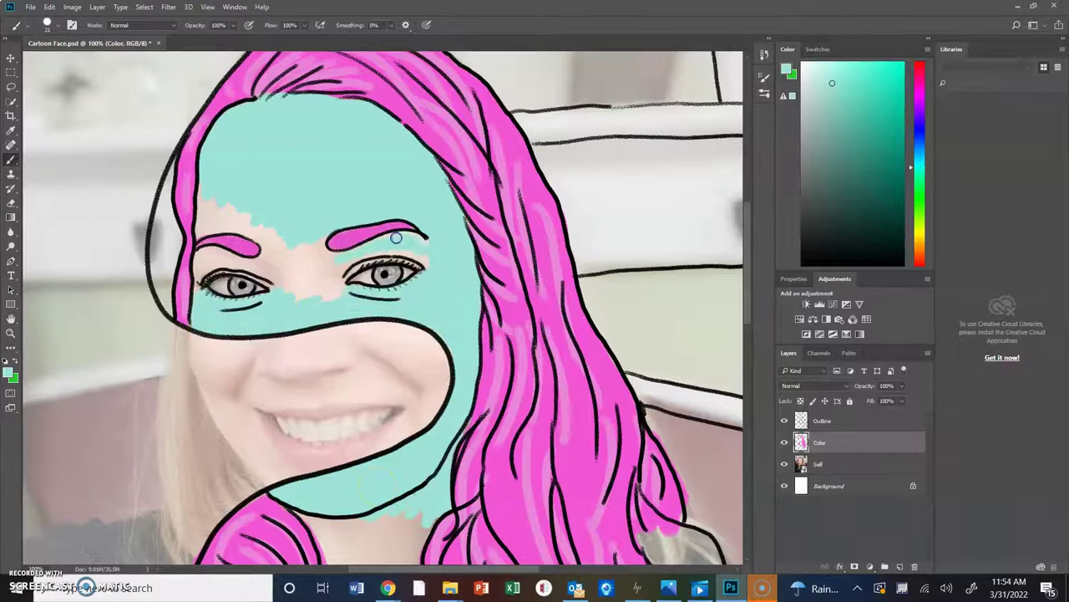
pyautogui.moveTo(343, 292)
pyautogui.mouseDown()
pyautogui.moveTo(309, 261)
pyautogui.moveTo(297, 303)
pyautogui.moveTo(332, 258)
pyautogui.mouseUp()
pyautogui.moveTo(266, 232)
pyautogui.mouseDown()
pyautogui.moveTo(202, 200)
pyautogui.moveTo(199, 233)
pyautogui.mouseUp()
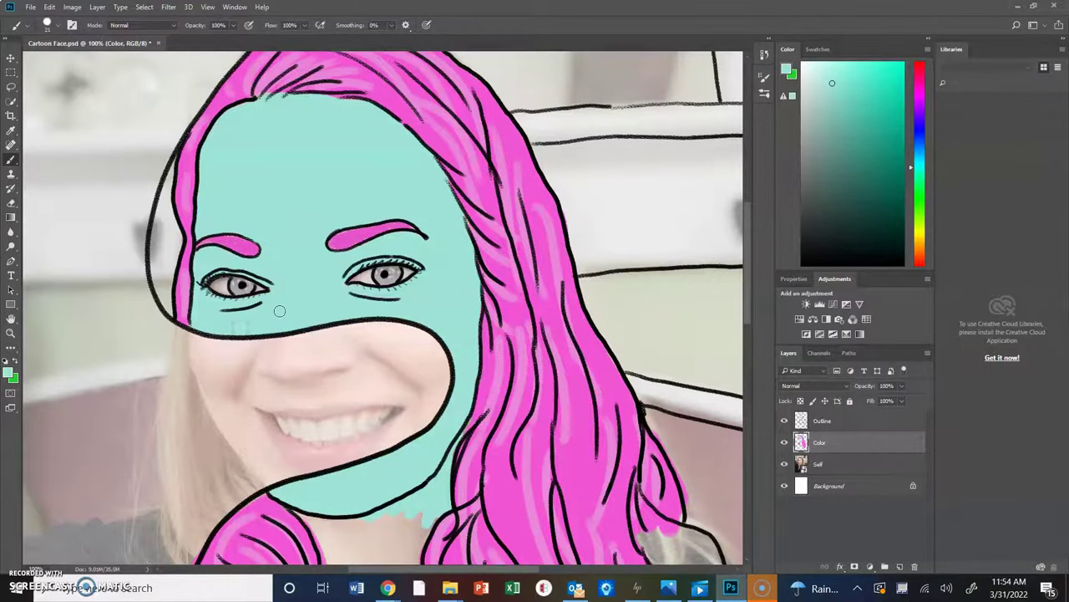
# - Fill the neck with the same light teal from the jawline down to the shirt neckline
pyautogui.scroll(-5, 401, 282)
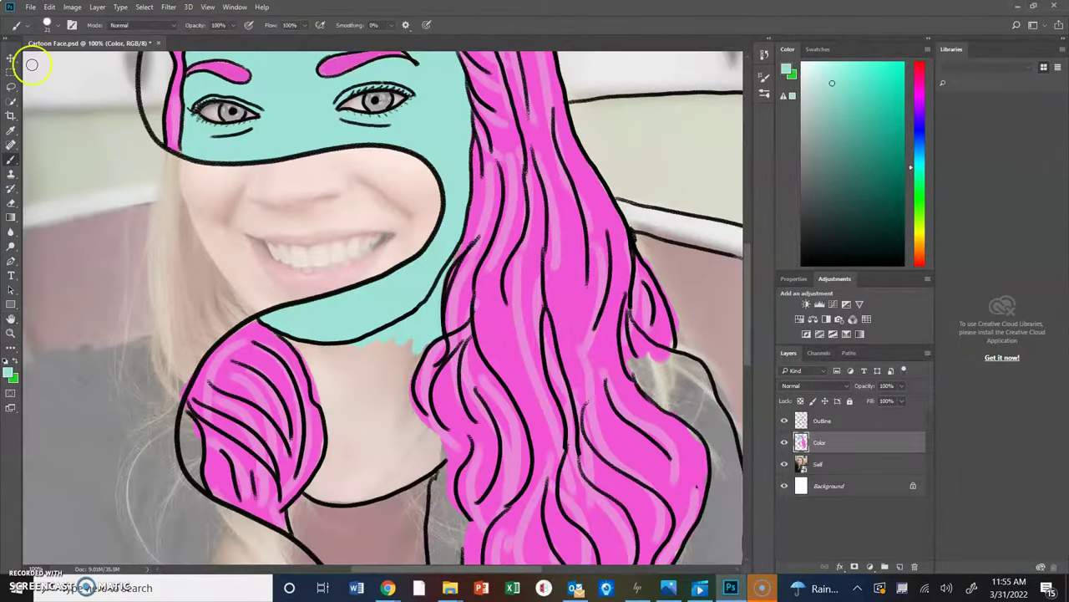
pyautogui.moveTo(319, 402)
pyautogui.mouseDown()
pyautogui.moveTo(334, 345)
pyautogui.moveTo(403, 383)
pyautogui.mouseUp()
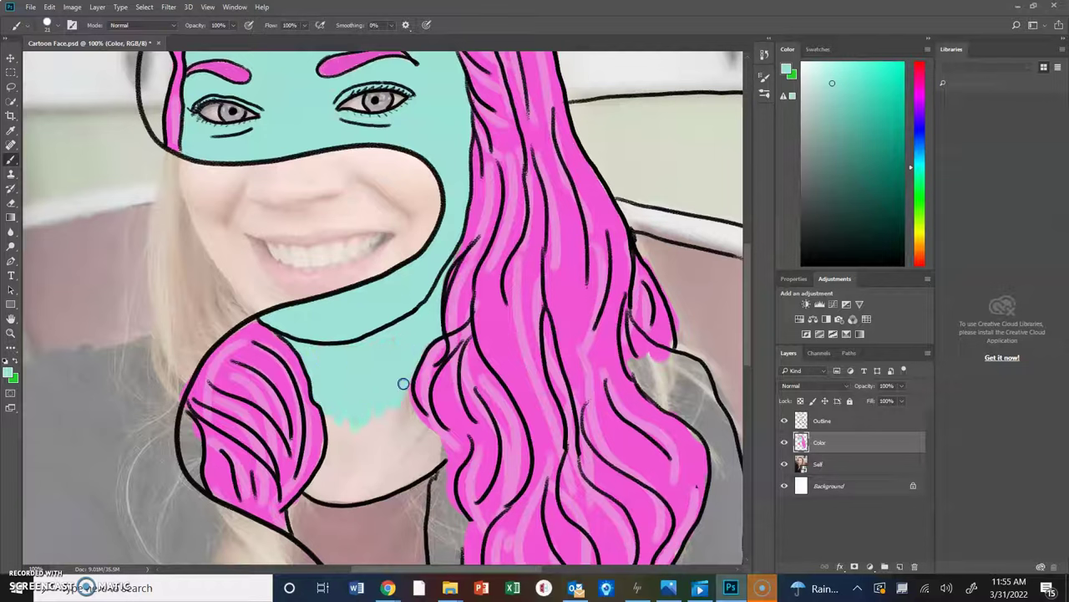
pyautogui.moveTo(341, 431)
pyautogui.mouseDown()
pyautogui.moveTo(365, 494)
pyautogui.moveTo(401, 476)
pyautogui.mouseUp()
# - Shade the upper neck beneath the jawline with textured strokes of a darker teal
pyautogui.moveTo(372, 342)
pyautogui.mouseDown()
pyautogui.moveTo(433, 299)
pyautogui.moveTo(363, 341)
pyautogui.moveTo(294, 343)
pyautogui.moveTo(299, 353)
pyautogui.moveTo(353, 359)
pyautogui.moveTo(410, 326)
pyautogui.mouseUp()
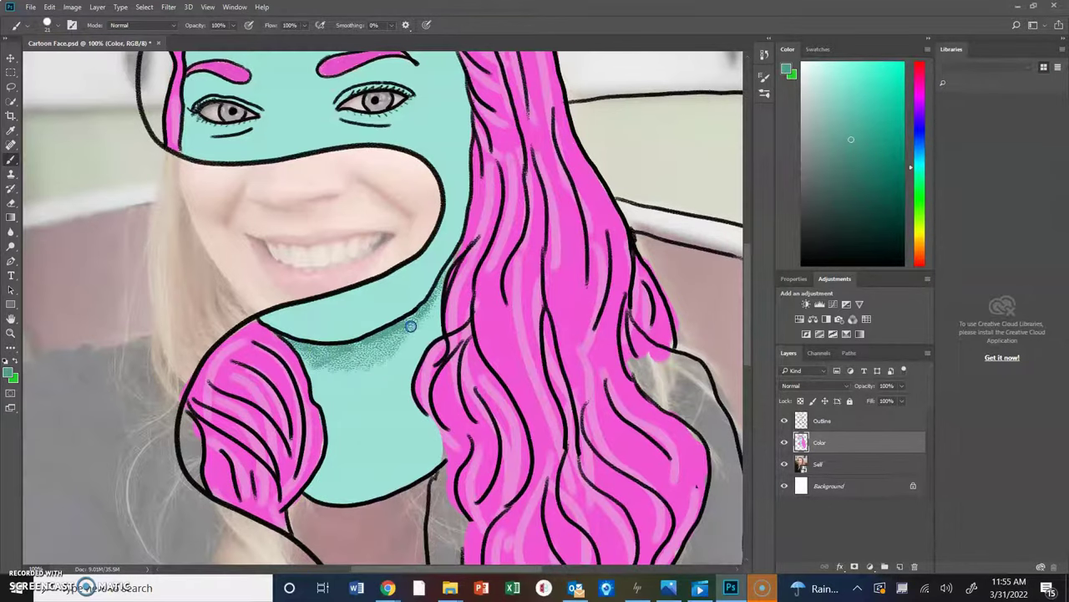
pyautogui.moveTo(340, 373); pyautogui.dragTo(401, 359)
pyautogui.moveTo(314, 347)
pyautogui.mouseDown()
pyautogui.moveTo(402, 346)
pyautogui.moveTo(438, 327)
pyautogui.moveTo(312, 371)
pyautogui.moveTo(378, 376)
pyautogui.moveTo(425, 317)
pyautogui.mouseUp()
pyautogui.moveTo(322, 372); pyautogui.dragTo(375, 400)
# - Choose a medium teal and shade the chin, the edges of the face, beneath the eyes and beside the nose
pyautogui.click(11, 317)
pyautogui.moveTo(251, 326)
pyautogui.mouseDown()
pyautogui.moveTo(306, 505)
pyautogui.moveTo(293, 488)
pyautogui.mouseUp()
pyautogui.click(841, 118)
pyautogui.click(11, 159)
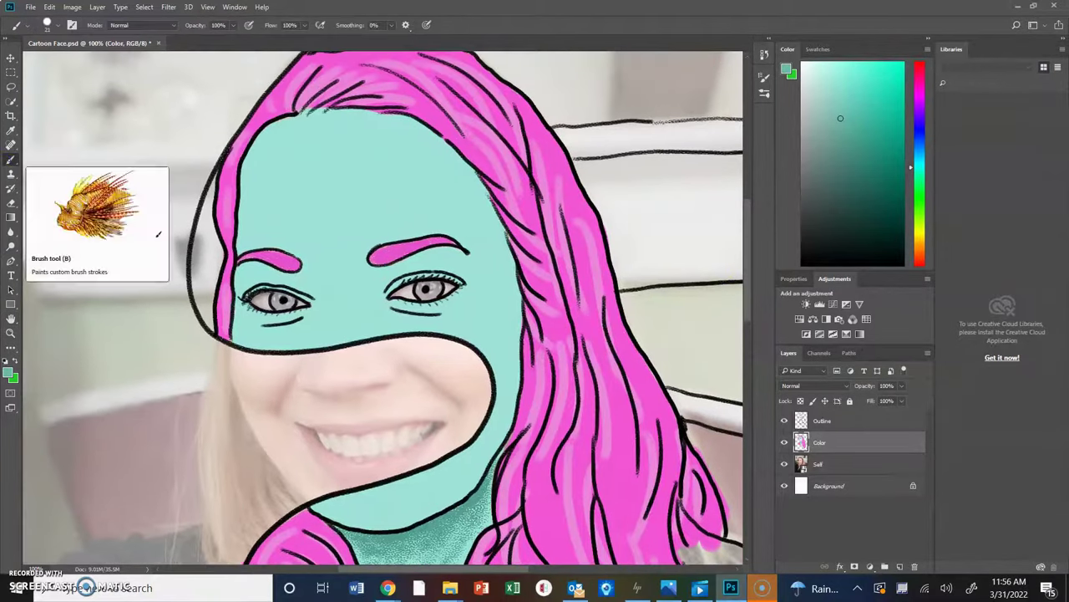
pyautogui.moveTo(374, 518); pyautogui.dragTo(465, 491)
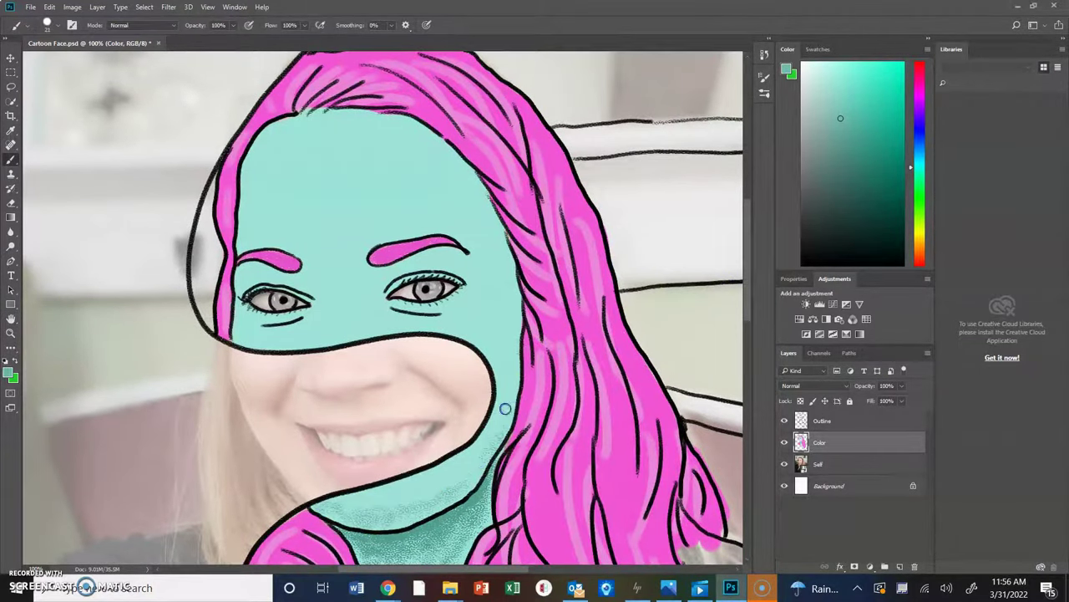
pyautogui.moveTo(504, 407); pyautogui.dragTo(499, 237)
pyautogui.moveTo(242, 165); pyautogui.dragTo(275, 134)
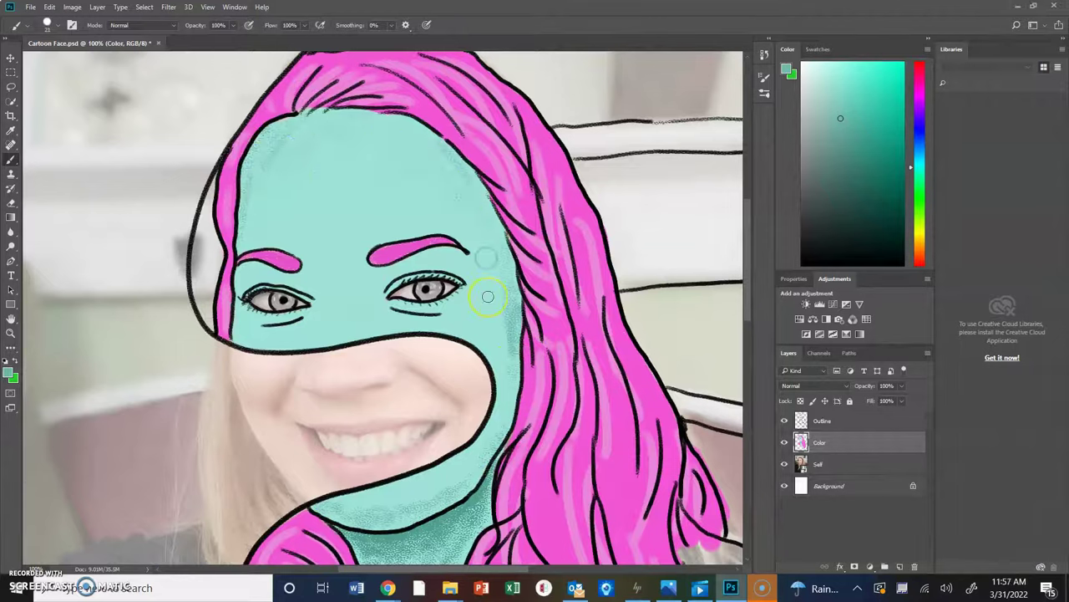
pyautogui.moveTo(299, 319)
pyautogui.mouseDown()
pyautogui.moveTo(442, 317)
pyautogui.moveTo(392, 306)
pyautogui.moveTo(350, 276)
pyautogui.moveTo(321, 287)
pyautogui.moveTo(309, 272)
pyautogui.moveTo(316, 282)
pyautogui.moveTo(378, 266)
pyautogui.mouseUp()
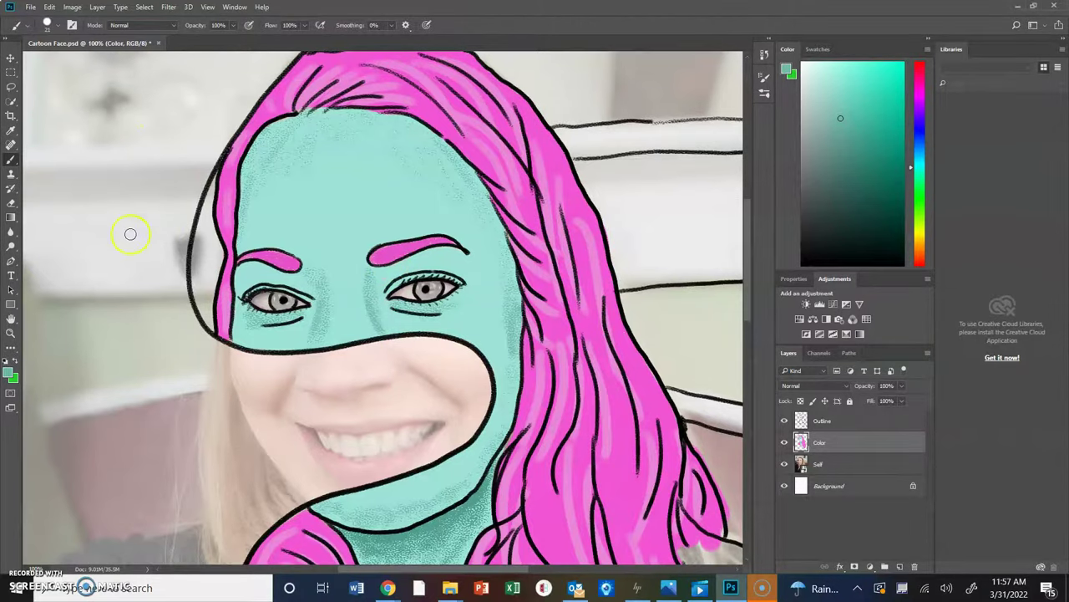
# - Change the foreground colour to white and paint the whites of both eyes
pyautogui.scroll(2, 286, 301)
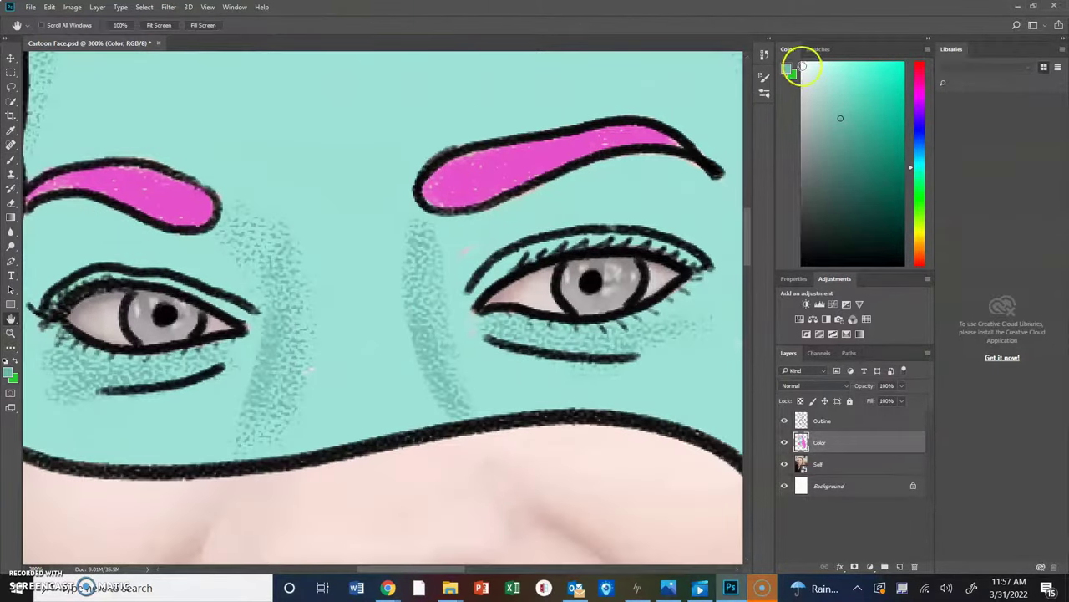
pyautogui.moveTo(919, 138); pyautogui.dragTo(919, 130)
pyautogui.click(805, 64)
pyautogui.moveTo(85, 322)
pyautogui.mouseDown()
pyautogui.moveTo(95, 296)
pyautogui.moveTo(114, 310)
pyautogui.moveTo(232, 311)
pyautogui.mouseUp()
pyautogui.press('b')
pyautogui.moveTo(505, 287)
pyautogui.mouseDown()
pyautogui.moveTo(526, 278)
pyautogui.moveTo(556, 288)
pyautogui.mouseUp()
pyautogui.moveTo(656, 255)
pyautogui.mouseDown()
pyautogui.moveTo(681, 268)
pyautogui.moveTo(668, 259)
pyautogui.mouseUp()
# - Fill the irises of both eyes with two shades of blue
pyautogui.click(870, 79)
pyautogui.moveTo(576, 246)
pyautogui.mouseDown()
pyautogui.moveTo(585, 275)
pyautogui.moveTo(630, 250)
pyautogui.moveTo(601, 250)
pyautogui.mouseUp()
pyautogui.moveTo(138, 288)
pyautogui.mouseDown()
pyautogui.moveTo(167, 313)
pyautogui.moveTo(205, 297)
pyautogui.mouseUp()
pyautogui.click(842, 93)
pyautogui.moveTo(606, 250)
pyautogui.mouseDown()
pyautogui.moveTo(619, 264)
pyautogui.moveTo(631, 250)
pyautogui.mouseUp()
# - Switch to white, adjust the brush size and dab small light reflections onto the irises
pyautogui.click(804, 66)
pyautogui.click(763, 77)
pyautogui.click(640, 173)
pyautogui.click(764, 77)
pyautogui.click(615, 252)
pyautogui.rightClick(616, 252)
pyautogui.rightClick(616, 249)
pyautogui.click(615, 252)
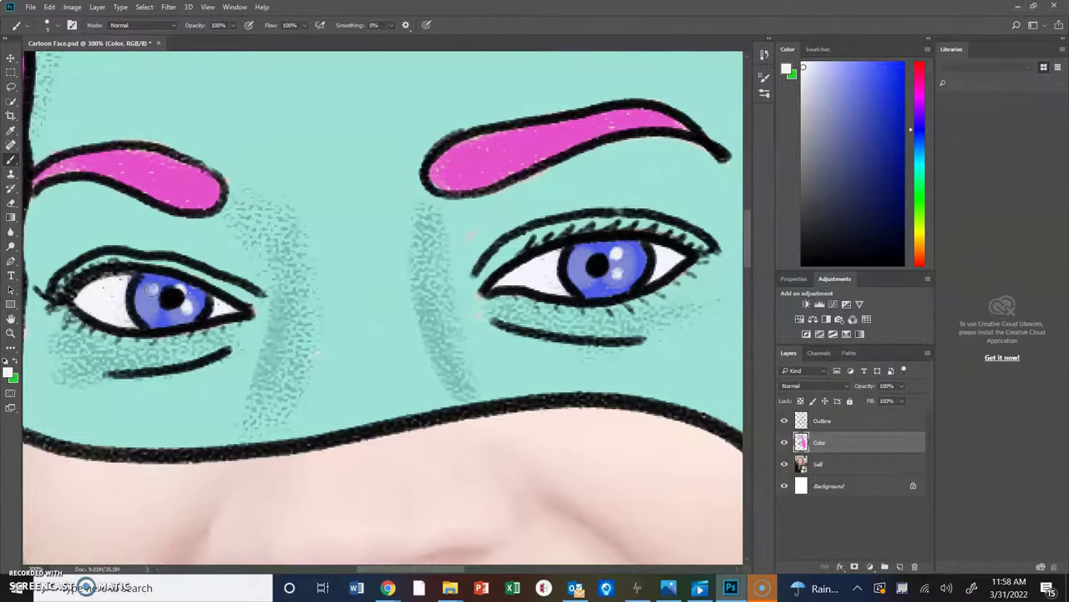
# - Change the foreground colour to a light green and start painting the lower front of the jacket
pyautogui.doubleClick(12, 319)
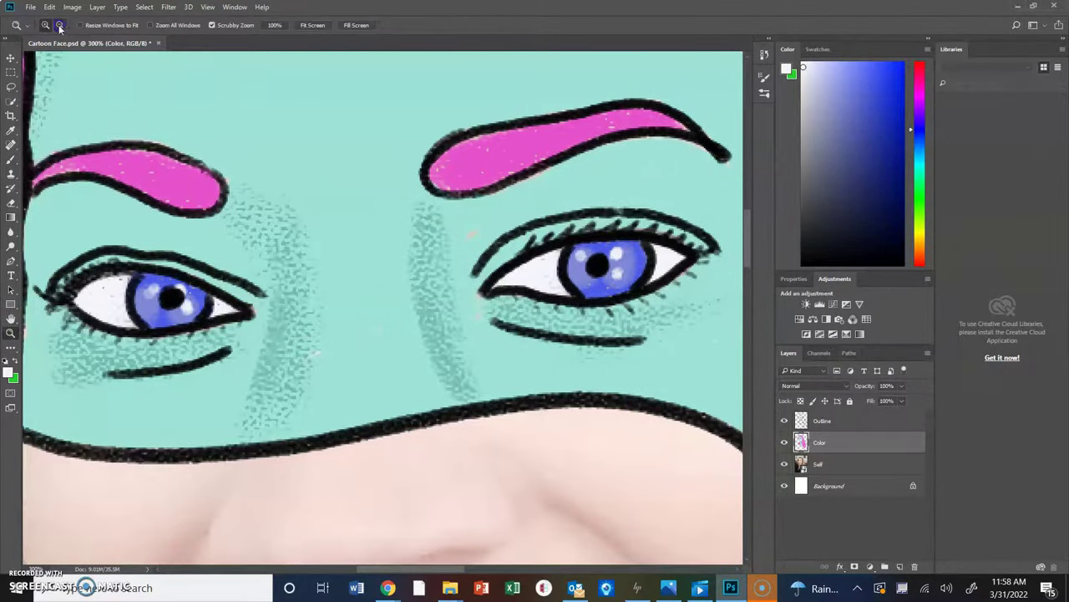
pyautogui.doubleClick(13, 313)
pyautogui.moveTo(507, 258); pyautogui.dragTo(522, 226)
pyautogui.click(916, 182)
pyautogui.click(859, 71)
pyautogui.click(762, 77)
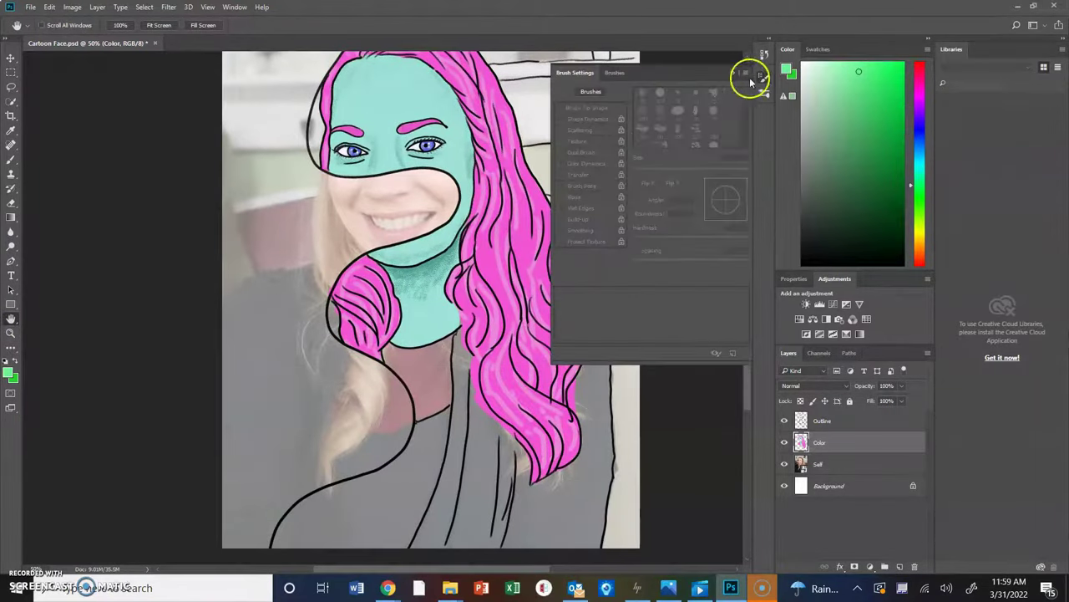
pyautogui.press('b')
pyautogui.moveTo(462, 441)
pyautogui.mouseDown()
pyautogui.moveTo(473, 414)
pyautogui.moveTo(447, 493)
pyautogui.moveTo(457, 333)
pyautogui.moveTo(458, 433)
pyautogui.moveTo(465, 403)
pyautogui.moveTo(490, 431)
pyautogui.moveTo(487, 489)
pyautogui.moveTo(432, 532)
pyautogui.mouseUp()
# - Adjust the brush tip and extend the light green over the jacket body up toward the shoulder
pyautogui.click(762, 77)
pyautogui.click(657, 148)
pyautogui.click(762, 77)
pyautogui.moveTo(441, 488)
pyautogui.mouseDown()
pyautogui.moveTo(461, 541)
pyautogui.moveTo(493, 530)
pyautogui.moveTo(504, 500)
pyautogui.moveTo(515, 533)
pyautogui.moveTo(537, 514)
pyautogui.moveTo(573, 546)
pyautogui.moveTo(594, 543)
pyautogui.moveTo(606, 466)
pyautogui.moveTo(587, 452)
pyautogui.moveTo(604, 377)
pyautogui.mouseUp()
pyautogui.moveTo(601, 322); pyautogui.dragTo(576, 280)
# - Fill the remaining jacket areas along the hair, shoulder and collar with light green
pyautogui.scroll(2, 592, 426)
pyautogui.moveTo(483, 541)
pyautogui.mouseDown()
pyautogui.moveTo(550, 507)
pyautogui.moveTo(581, 445)
pyautogui.moveTo(551, 369)
pyautogui.moveTo(588, 290)
pyautogui.moveTo(601, 220)
pyautogui.moveTo(536, 143)
pyautogui.moveTo(596, 203)
pyautogui.mouseUp()
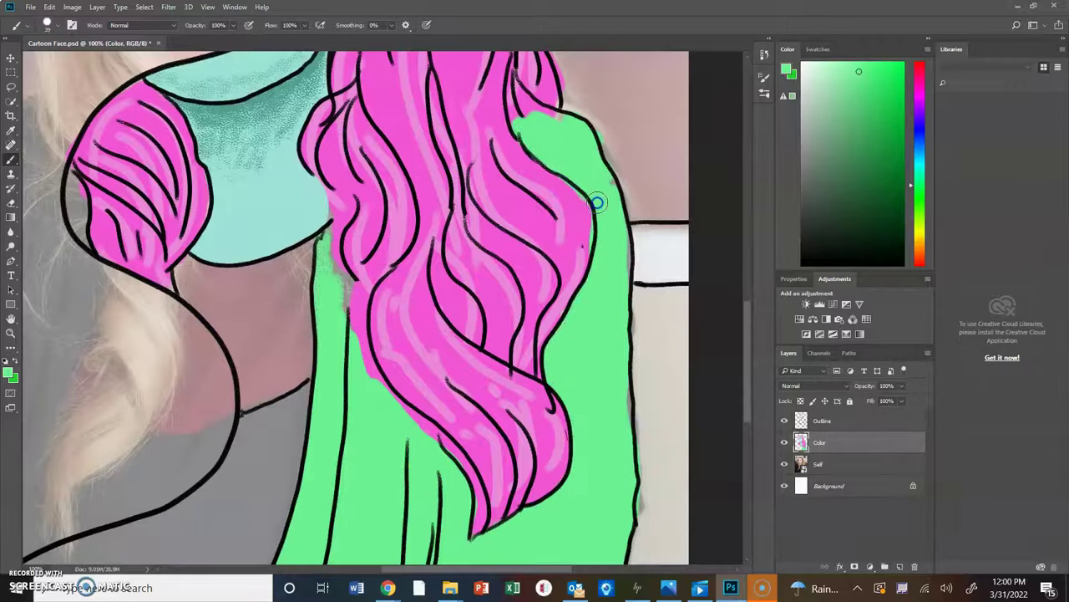
pyautogui.moveTo(560, 125)
pyautogui.mouseDown()
pyautogui.moveTo(513, 95)
pyautogui.moveTo(604, 183)
pyautogui.mouseUp()
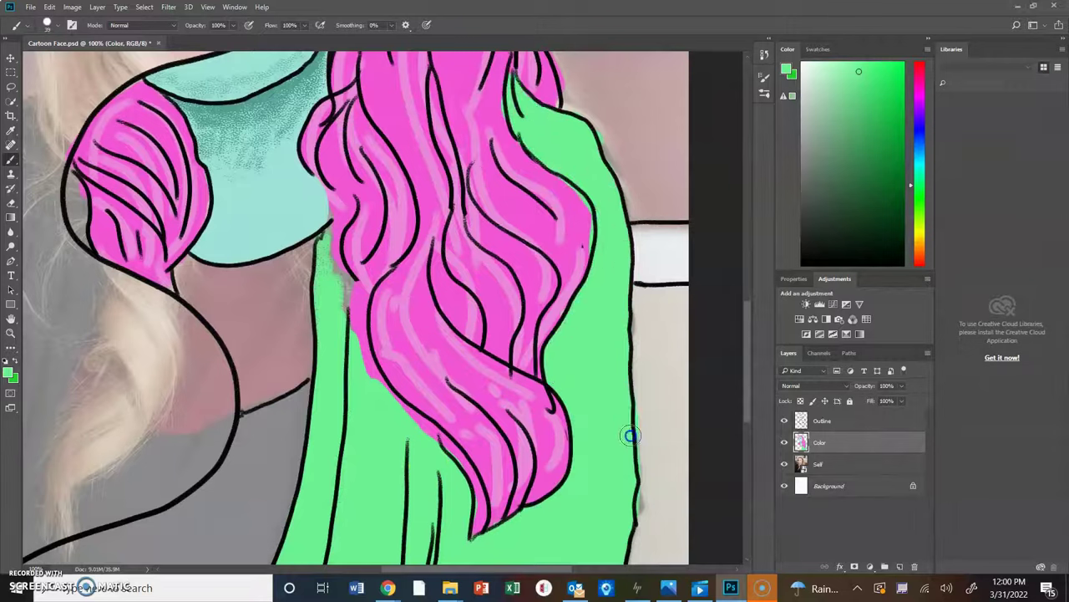
pyautogui.moveTo(335, 315); pyautogui.dragTo(327, 235)
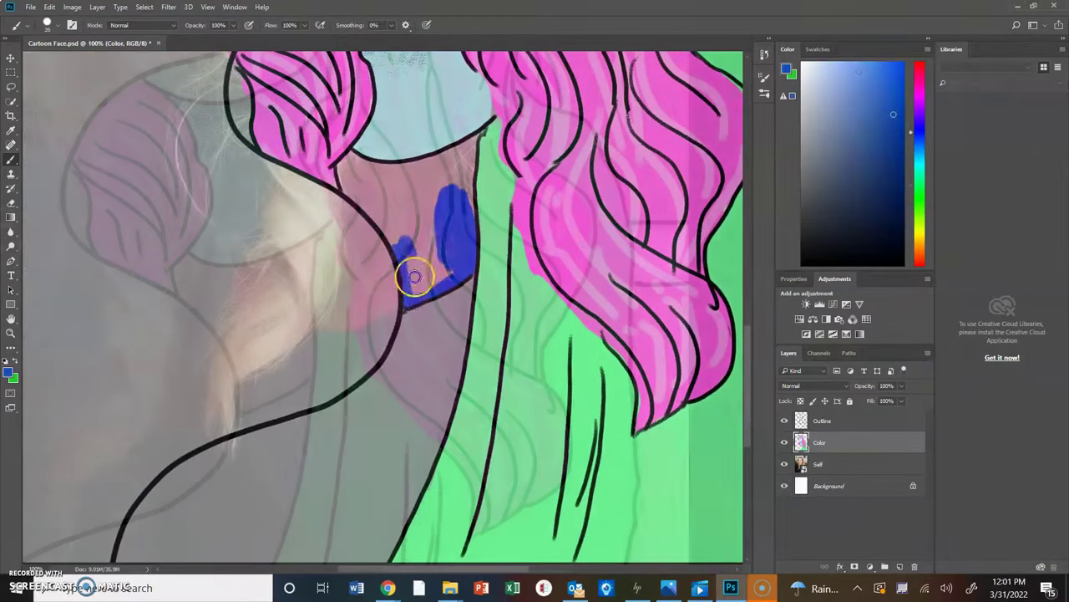
# - Paint the shirt area below the neck dark blue and the section beneath it dark green
pyautogui.moveTo(410, 272)
pyautogui.mouseDown()
pyautogui.moveTo(403, 243)
pyautogui.moveTo(469, 207)
pyautogui.moveTo(474, 144)
pyautogui.moveTo(388, 168)
pyautogui.moveTo(351, 159)
pyautogui.moveTo(419, 167)
pyautogui.moveTo(341, 171)
pyautogui.moveTo(367, 192)
pyautogui.moveTo(428, 185)
pyautogui.mouseUp()
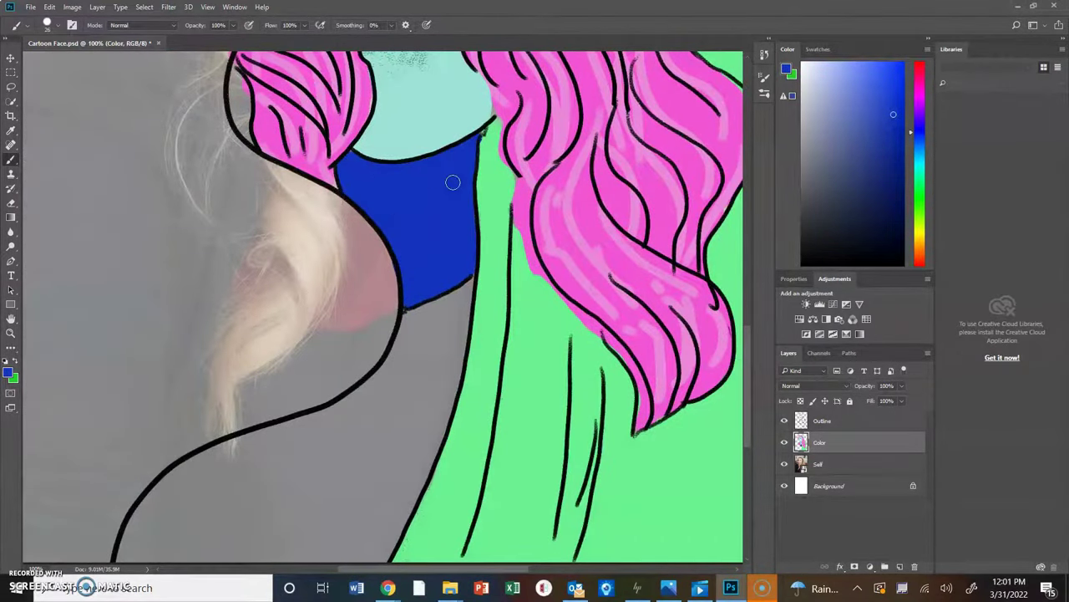
pyautogui.click(919, 188)
pyautogui.click(856, 207)
pyautogui.moveTo(422, 334)
pyautogui.mouseDown()
pyautogui.moveTo(407, 318)
pyautogui.moveTo(432, 337)
pyautogui.moveTo(440, 410)
pyautogui.moveTo(406, 475)
pyautogui.moveTo(436, 397)
pyautogui.moveTo(377, 511)
pyautogui.moveTo(334, 551)
pyautogui.moveTo(310, 443)
pyautogui.moveTo(212, 451)
pyautogui.moveTo(222, 461)
pyautogui.moveTo(303, 435)
pyautogui.moveTo(201, 563)
pyautogui.moveTo(335, 560)
pyautogui.mouseUp()
# - Choose a medium green and paint shading along the jacket's fold lines
pyautogui.click(836, 72)
pyautogui.moveTo(519, 249)
pyautogui.mouseDown()
pyautogui.moveTo(563, 430)
pyautogui.moveTo(600, 501)
pyautogui.mouseUp()
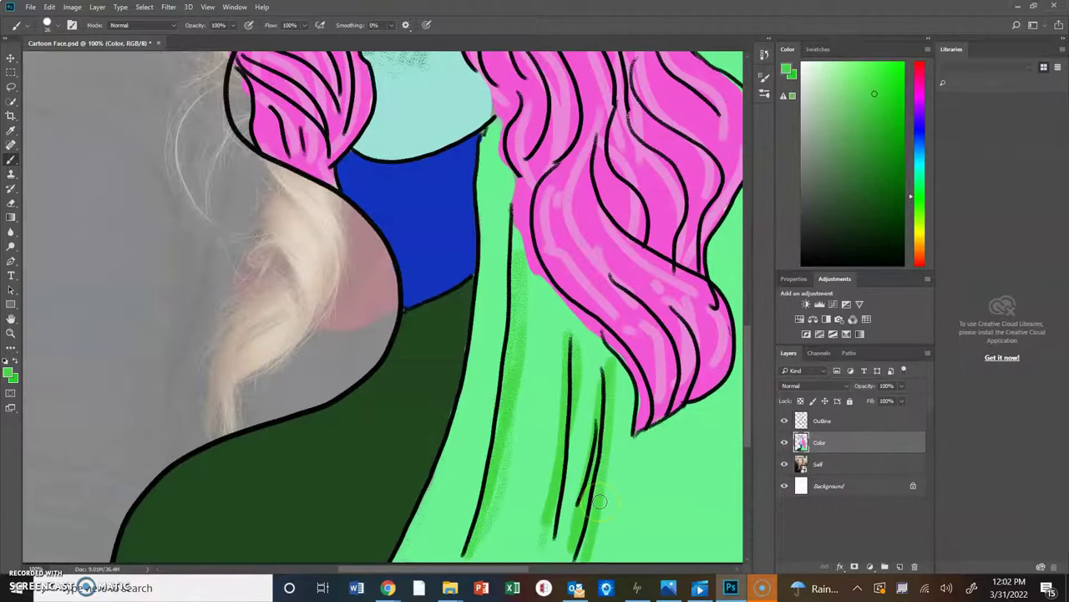
# - Try out the soft round, hard round, textured and bristle brush tip presets for the Brush tool
pyautogui.hotkey('ctrl', '-')
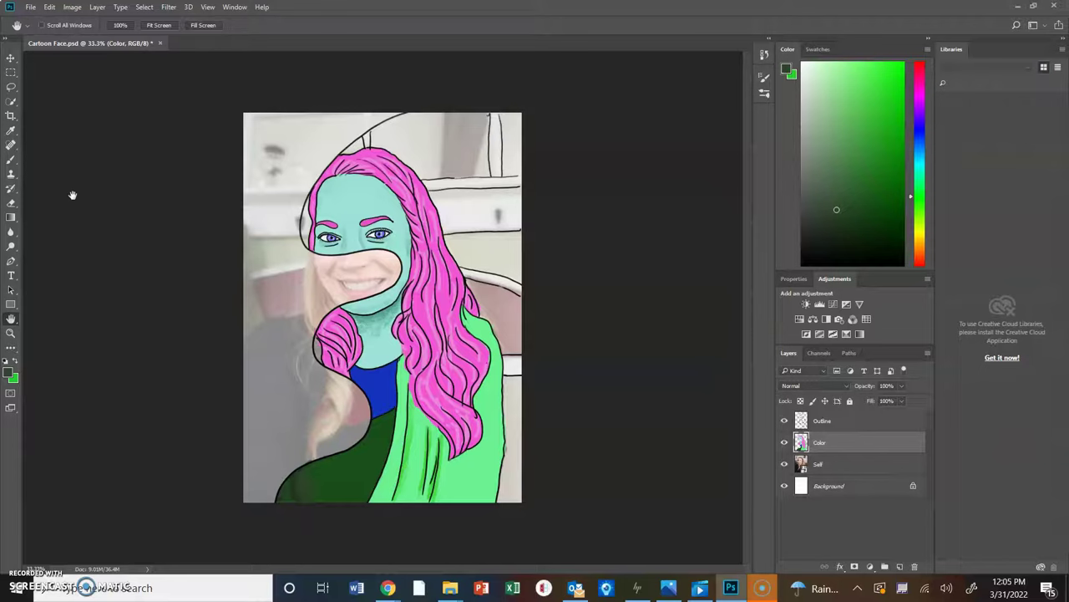
pyautogui.click(763, 77)
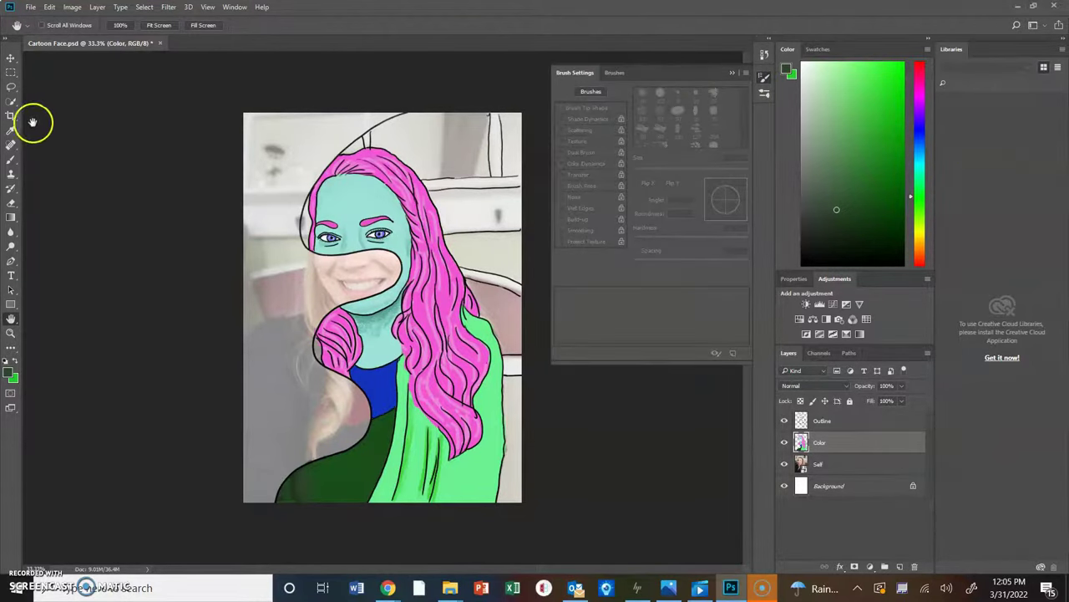
pyautogui.click(11, 161)
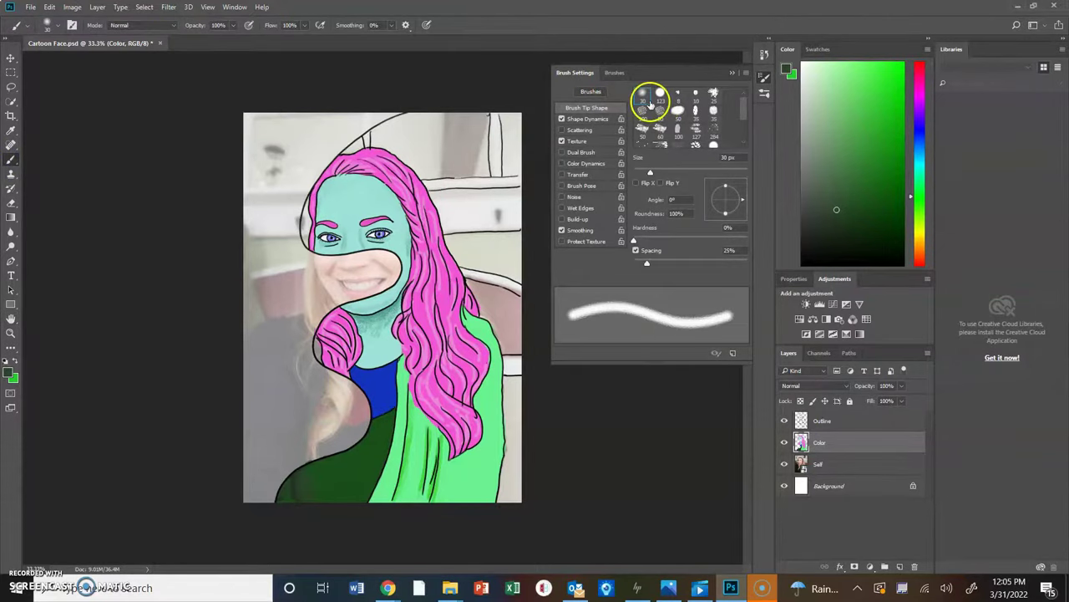
pyautogui.click(661, 96)
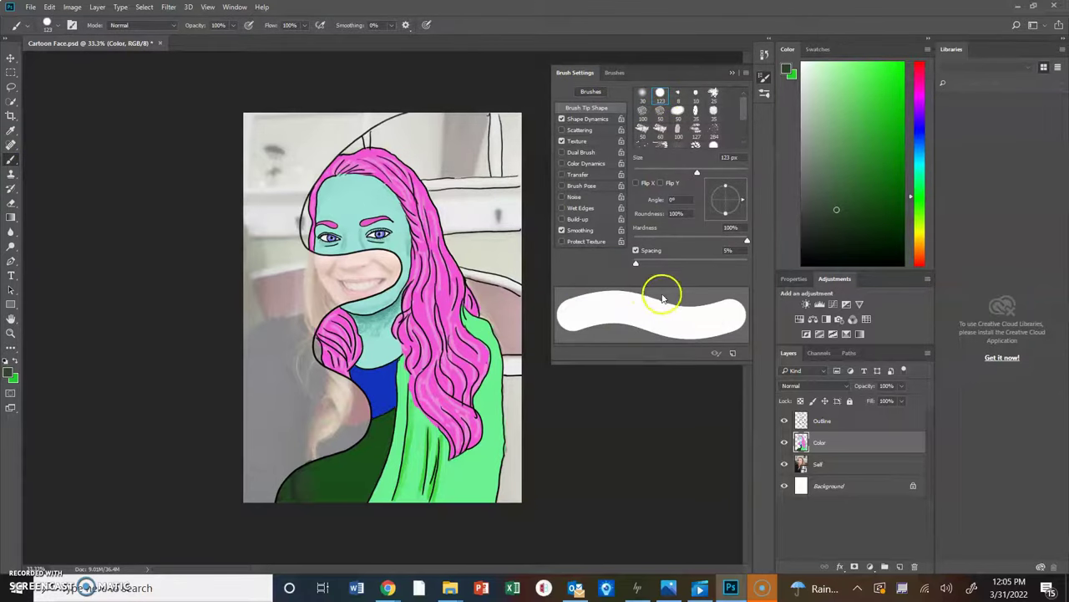
pyautogui.click(642, 99)
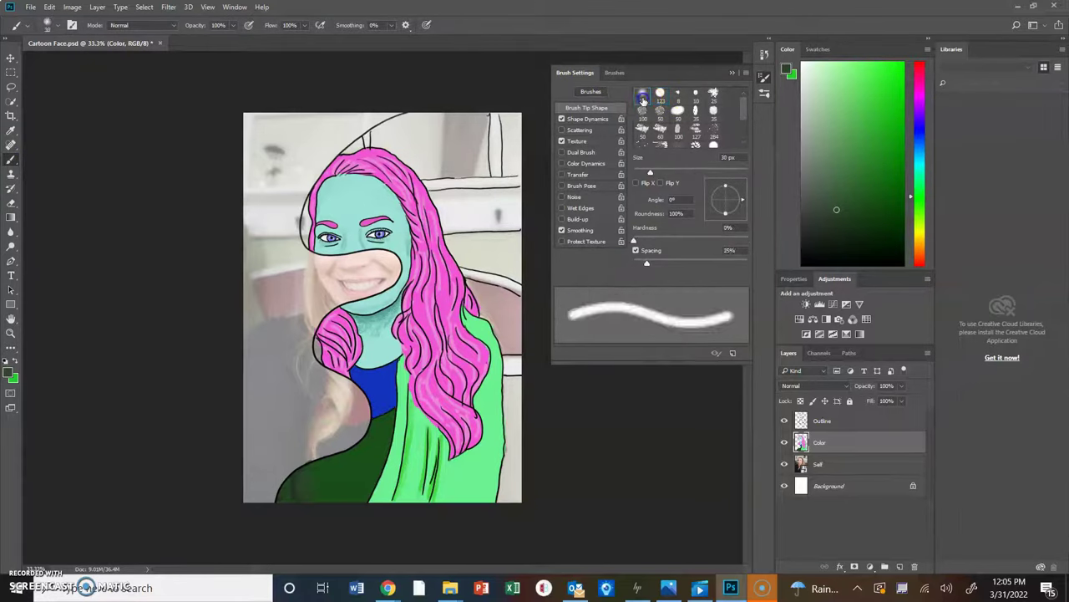
pyautogui.click(642, 110)
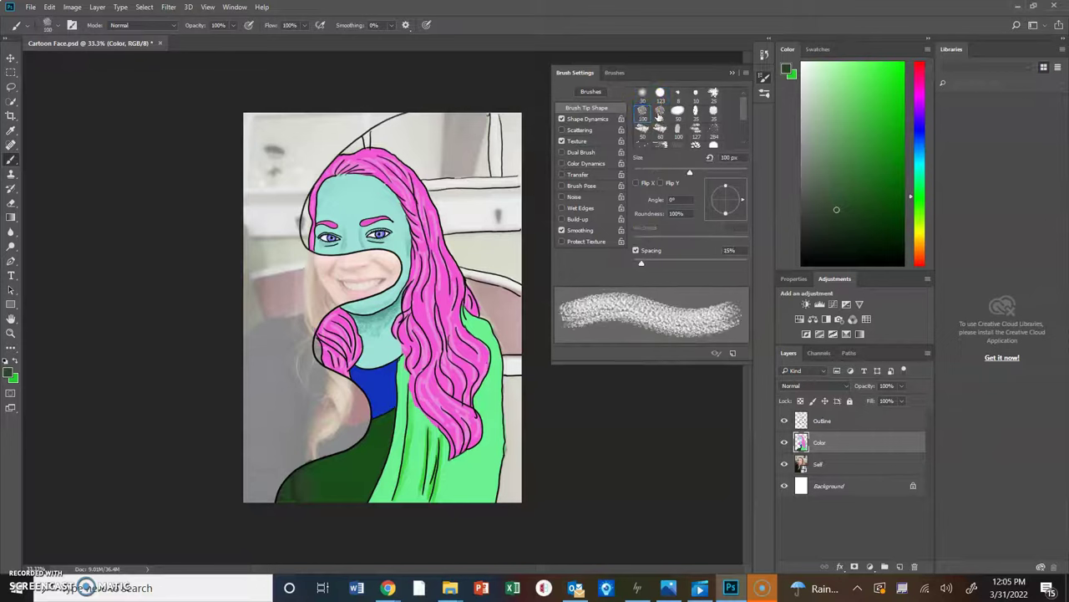
pyautogui.click(660, 111)
pyautogui.click(698, 131)
pyautogui.click(642, 131)
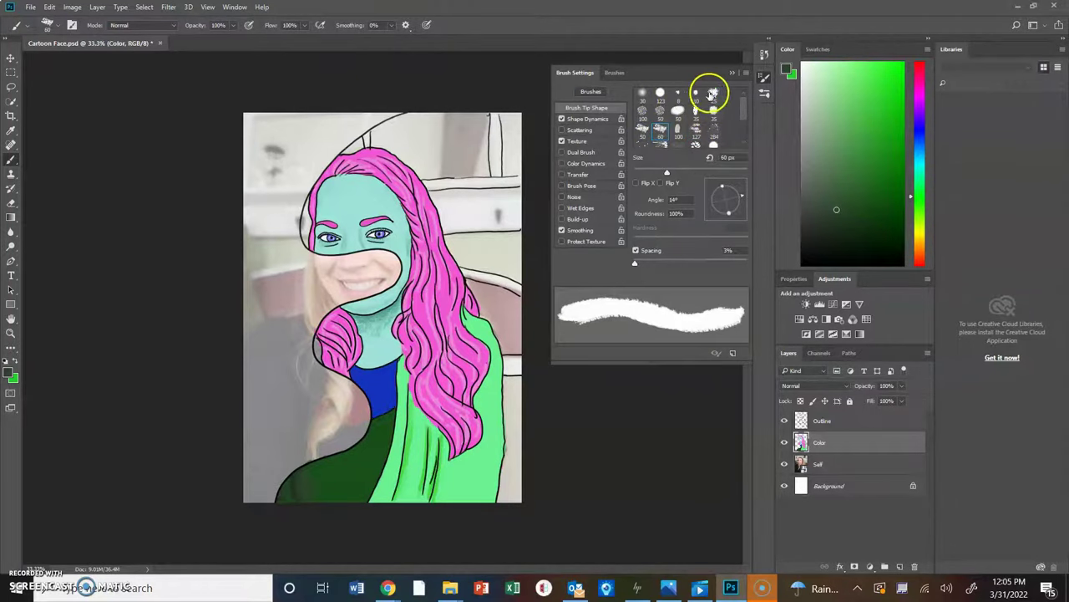
pyautogui.click(711, 93)
pyautogui.click(641, 93)
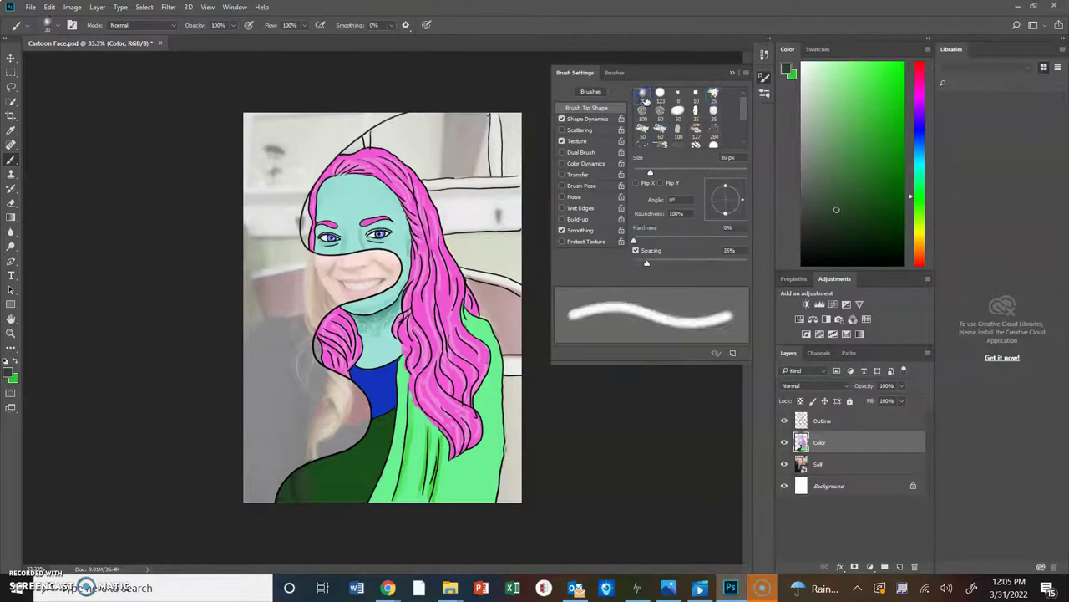
pyautogui.click(643, 98)
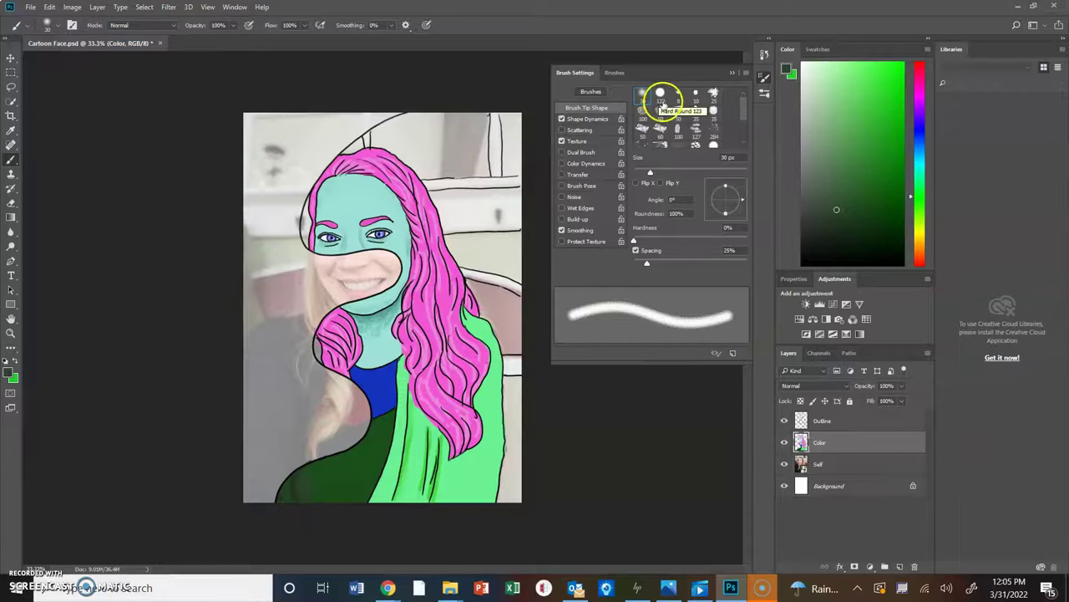
# - Choose the Hard Round 123 px brush tip and close the brush settings
pyautogui.click(656, 94)
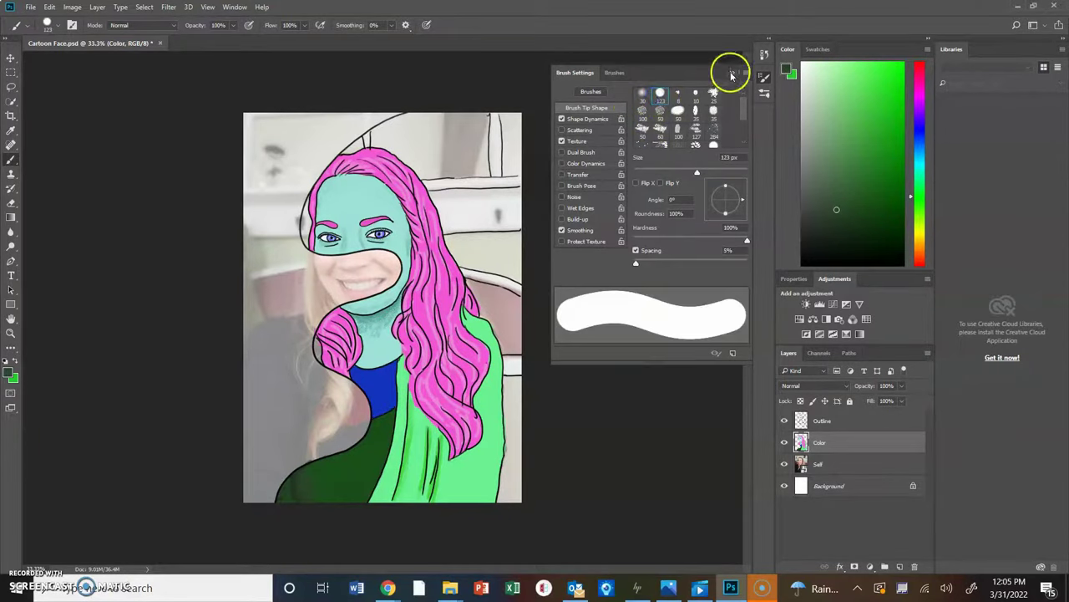
pyautogui.click(731, 73)
pyautogui.click(701, 191)
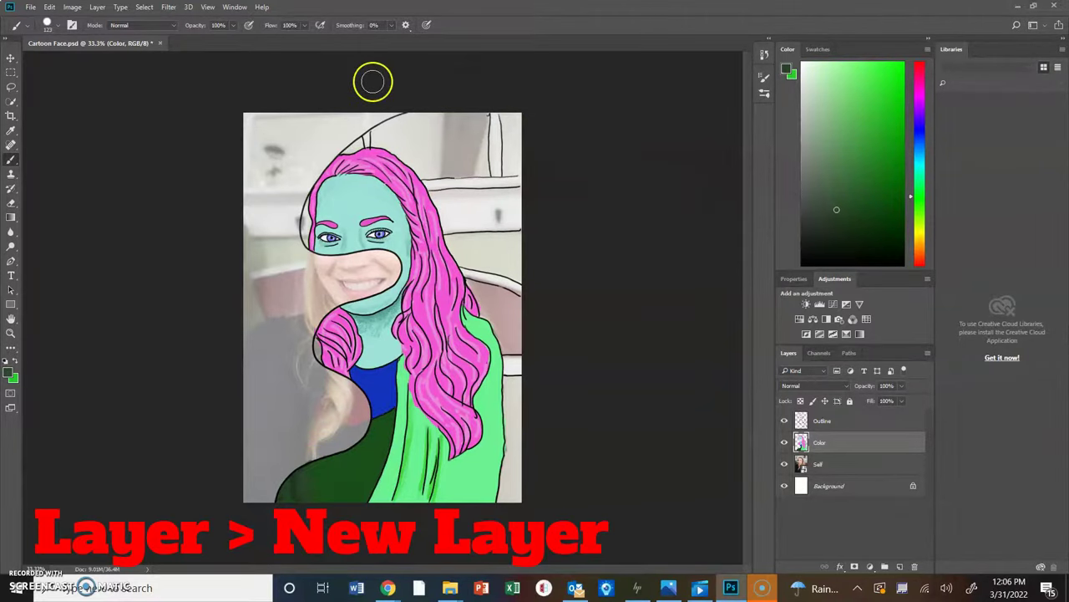
# - Create a new layer named Background and place it between the Color and Self layers
pyautogui.click(97, 8)
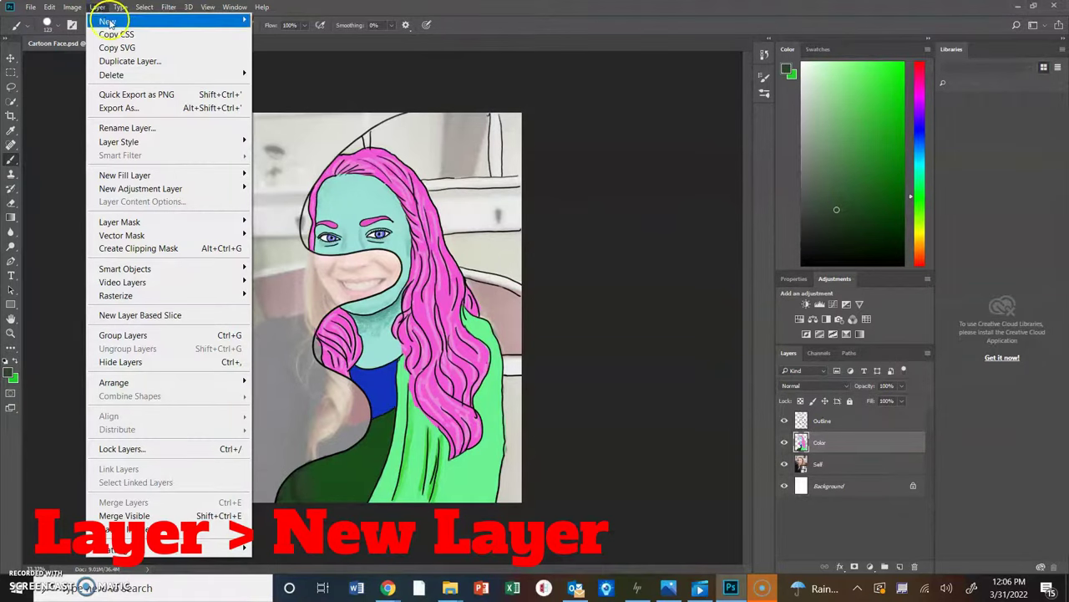
pyautogui.moveTo(113, 20)
pyautogui.click(274, 22)
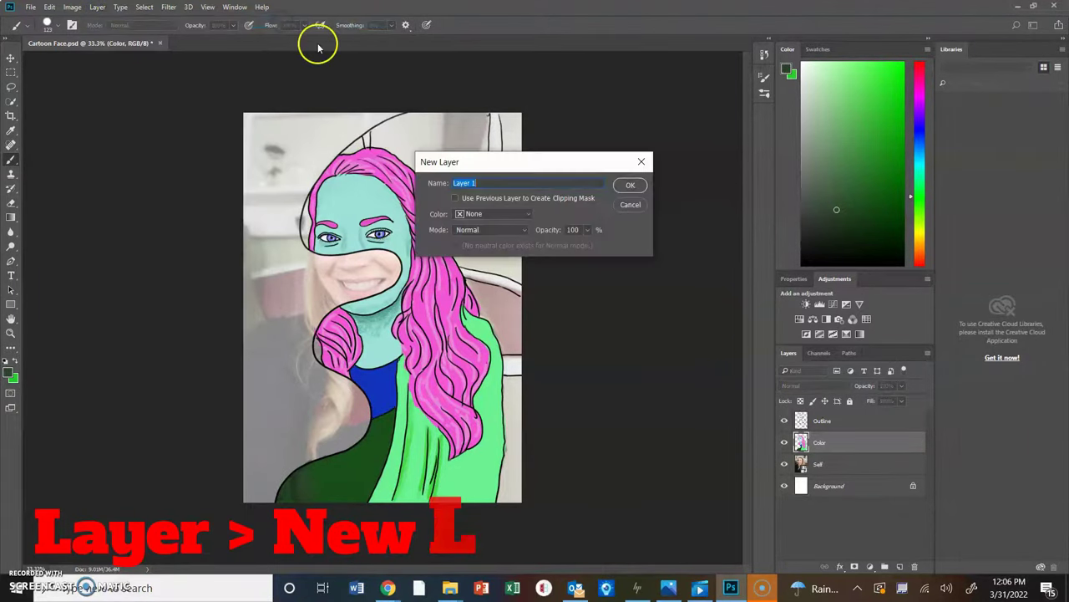
pyautogui.write('Background')
pyautogui.click(631, 185)
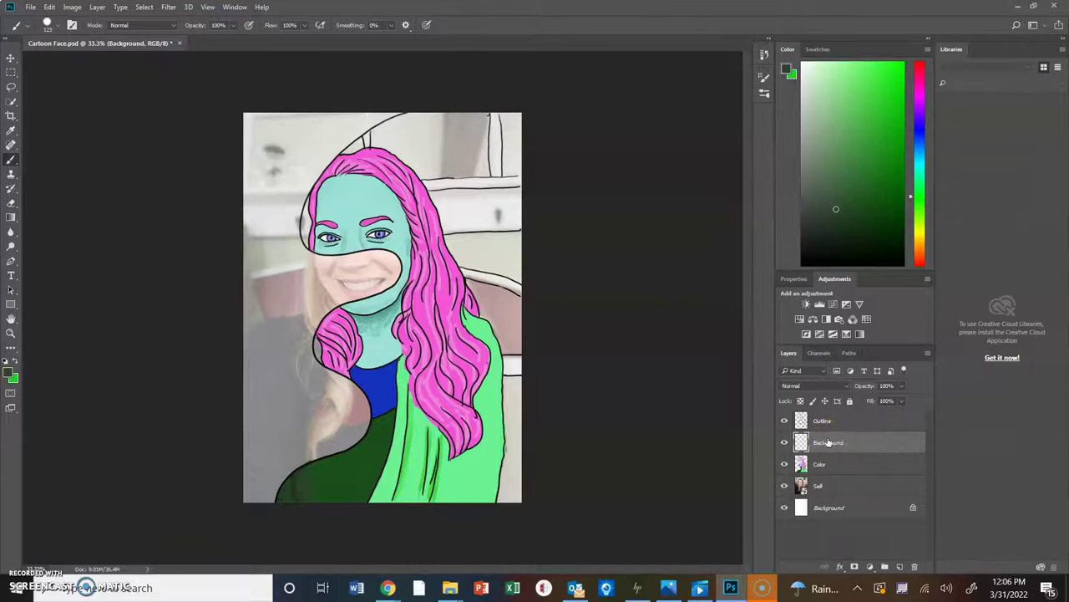
pyautogui.moveTo(825, 444); pyautogui.dragTo(827, 466)
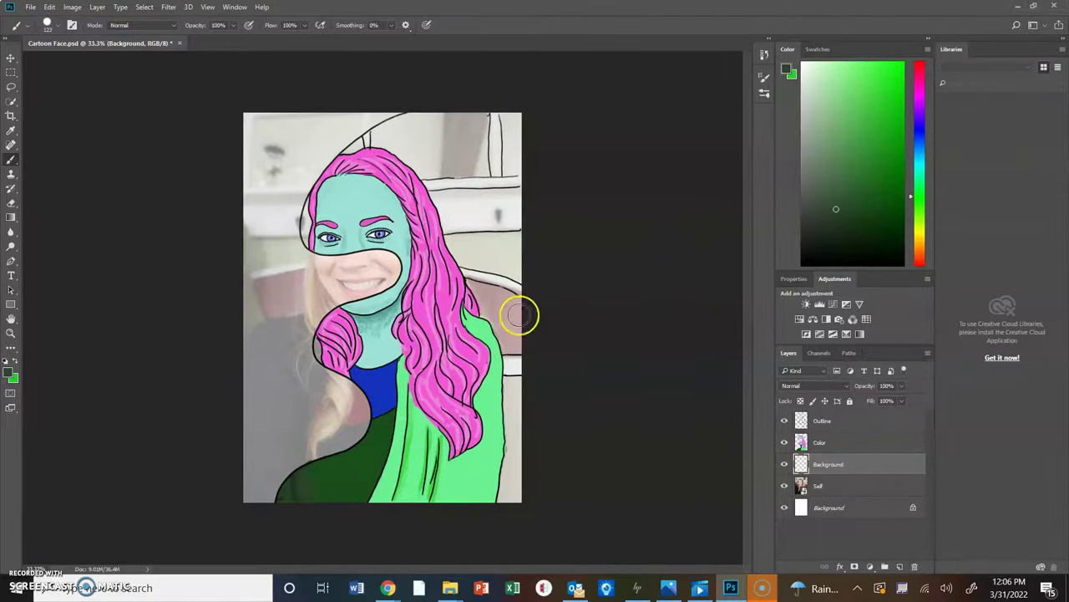
# - On the Background Color layer, choose golden yellow, reduce the brush size and paint the wall areas beside the hair and jacket
pyautogui.click(881, 421)
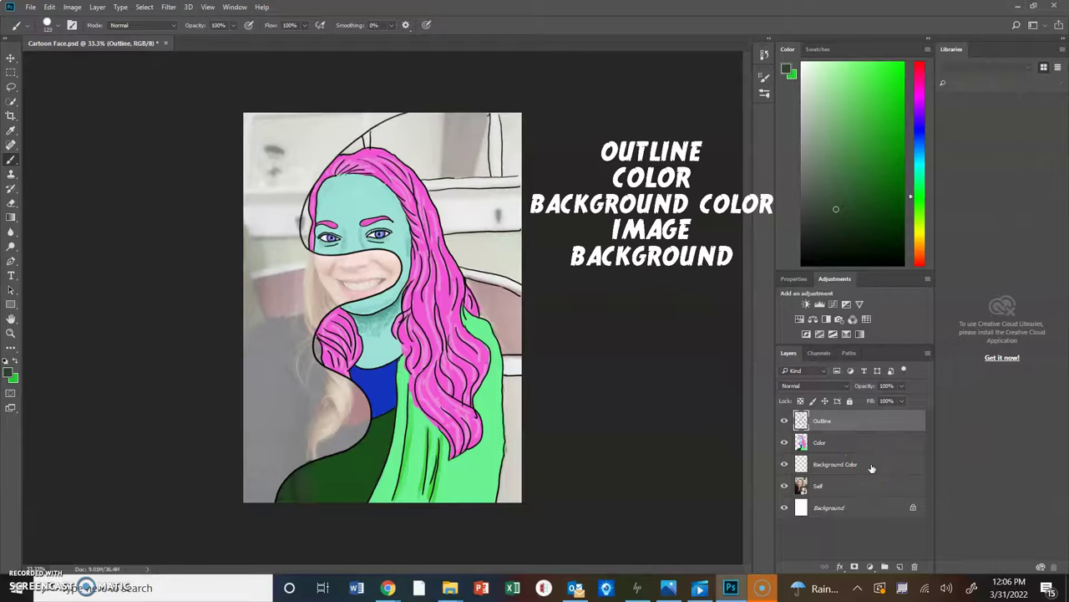
pyautogui.moveTo(872, 470); pyautogui.dragTo(833, 486)
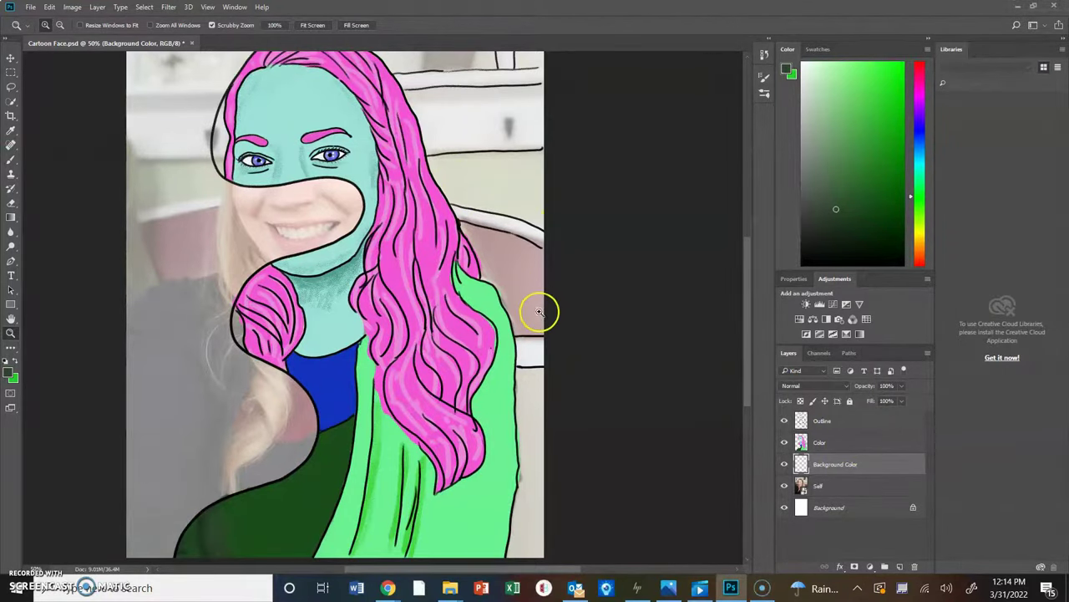
pyautogui.click(12, 163)
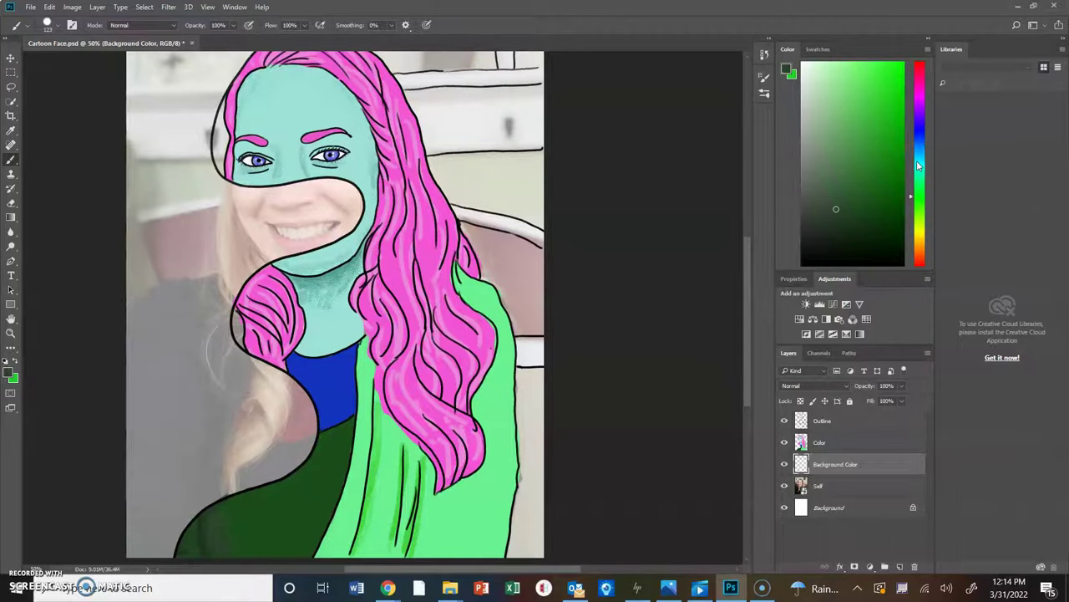
pyautogui.moveTo(917, 166); pyautogui.dragTo(914, 239)
pyautogui.click(895, 75)
pyautogui.click(764, 77)
pyautogui.click(731, 73)
pyautogui.moveTo(535, 413)
pyautogui.mouseDown()
pyautogui.moveTo(511, 512)
pyautogui.moveTo(521, 418)
pyautogui.moveTo(543, 432)
pyautogui.mouseUp()
pyautogui.moveTo(430, 167)
pyautogui.mouseDown()
pyautogui.moveTo(455, 200)
pyautogui.moveTo(485, 207)
pyautogui.moveTo(476, 163)
pyautogui.moveTo(520, 184)
pyautogui.mouseUp()
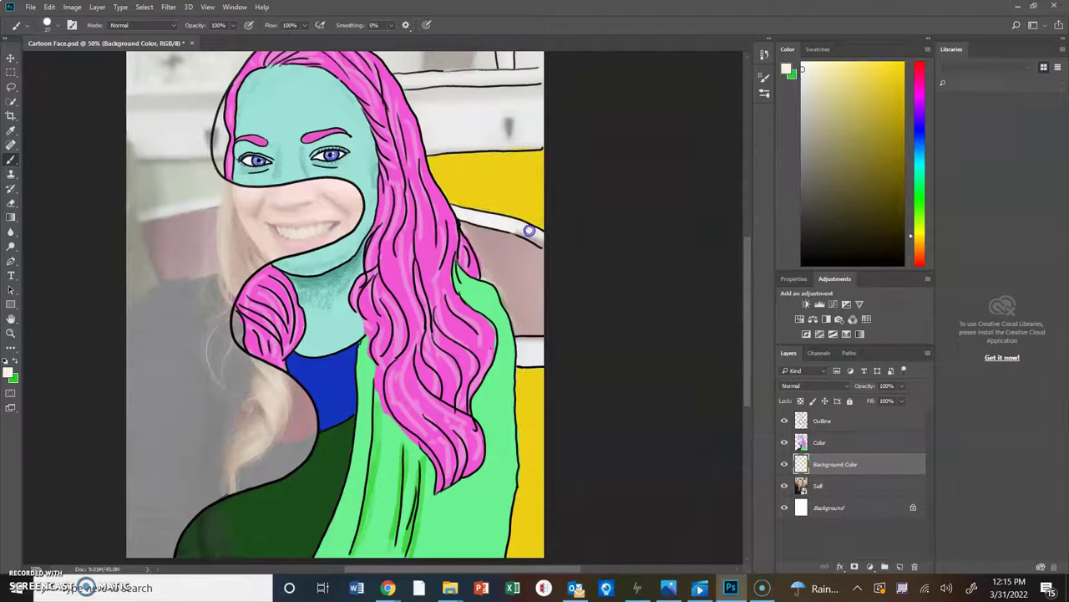
# - Paint the chair back behind the shoulder blue and fill the window panes above the hair with light blue
pyautogui.moveTo(919, 235)
pyautogui.mouseDown()
pyautogui.moveTo(919, 83)
pyautogui.moveTo(919, 117)
pyautogui.mouseUp()
pyautogui.moveTo(484, 246)
pyautogui.mouseDown()
pyautogui.moveTo(513, 294)
pyautogui.moveTo(479, 249)
pyautogui.moveTo(500, 234)
pyautogui.moveTo(542, 289)
pyautogui.moveTo(540, 335)
pyautogui.moveTo(534, 269)
pyautogui.moveTo(493, 251)
pyautogui.mouseUp()
pyautogui.click(919, 150)
pyautogui.click(870, 84)
pyautogui.click(919, 144)
pyautogui.click(896, 74)
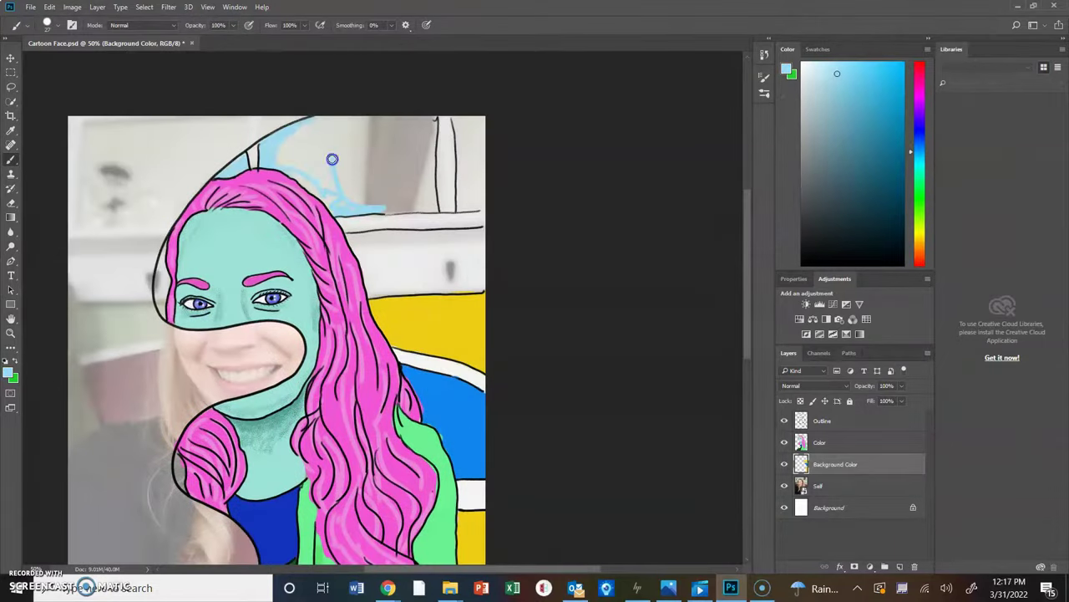
pyautogui.moveTo(332, 159)
pyautogui.mouseDown()
pyautogui.moveTo(362, 165)
pyautogui.moveTo(324, 205)
pyautogui.moveTo(420, 126)
pyautogui.moveTo(421, 208)
pyautogui.moveTo(372, 207)
pyautogui.moveTo(417, 199)
pyautogui.moveTo(390, 179)
pyautogui.moveTo(477, 174)
pyautogui.mouseUp()
# - Sample the off-white from the window frame and paint the window frames and the ledge beneath the window
pyautogui.keyDown('alt'); pyautogui.click(258, 151); pyautogui.keyUp('alt')
pyautogui.moveTo(440, 119); pyautogui.dragTo(447, 213)
pyautogui.moveTo(342, 226)
pyautogui.mouseDown()
pyautogui.moveTo(375, 219)
pyautogui.moveTo(434, 213)
pyautogui.moveTo(479, 270)
pyautogui.moveTo(377, 293)
pyautogui.moveTo(448, 291)
pyautogui.moveTo(488, 268)
pyautogui.moveTo(381, 237)
pyautogui.moveTo(468, 248)
pyautogui.moveTo(425, 278)
pyautogui.moveTo(408, 241)
pyautogui.moveTo(422, 236)
pyautogui.moveTo(370, 242)
pyautogui.moveTo(440, 241)
pyautogui.mouseUp()
pyautogui.click(808, 84)
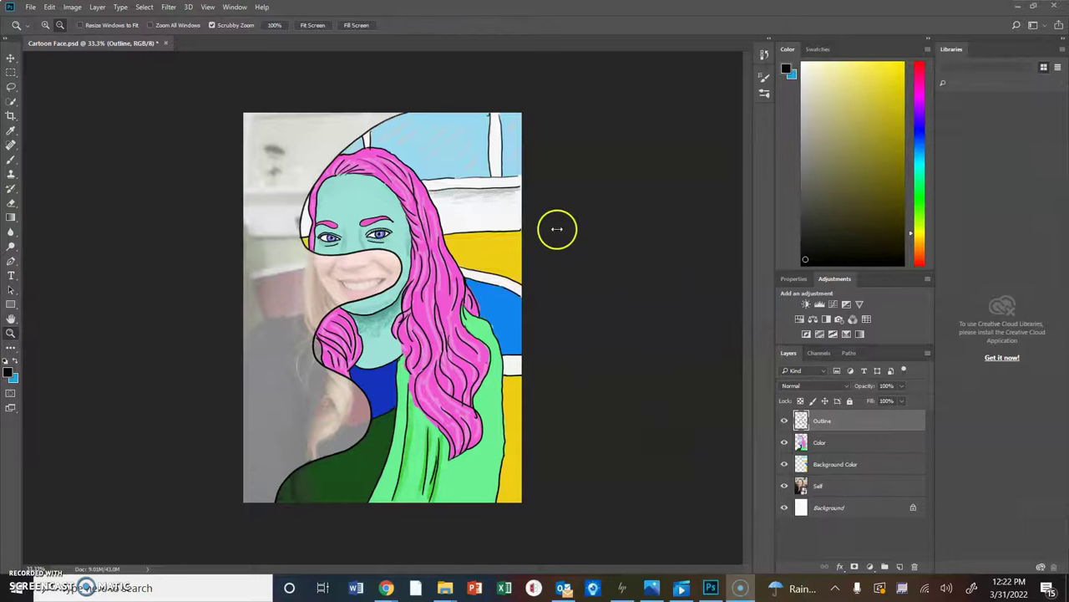
# - Raise the Self photo layer's opacity to 100% to check the uncolored half at full strength
pyautogui.click(822, 484)
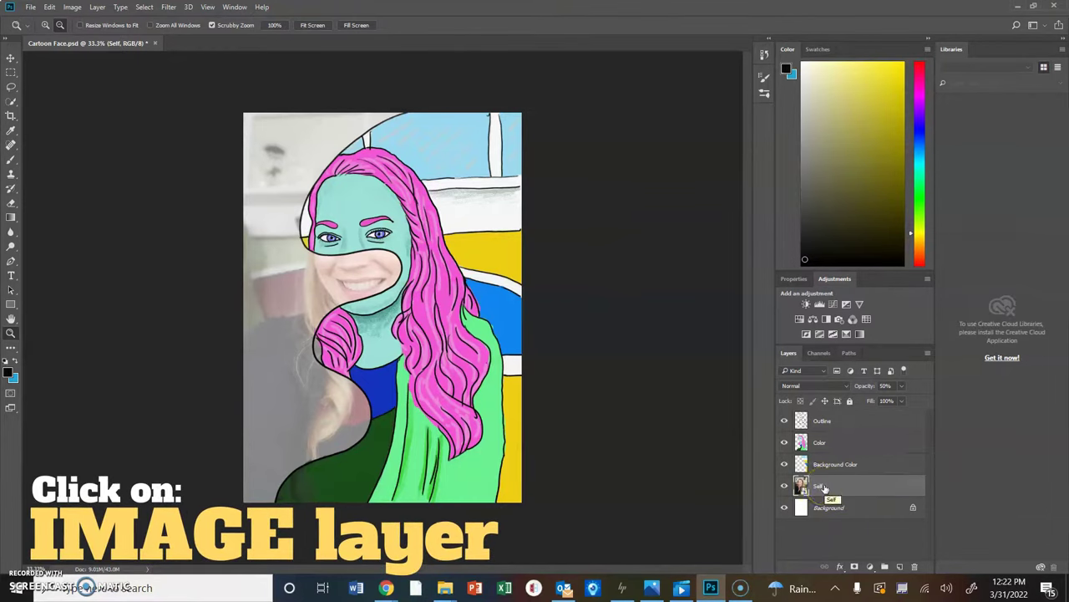
pyautogui.click(902, 385)
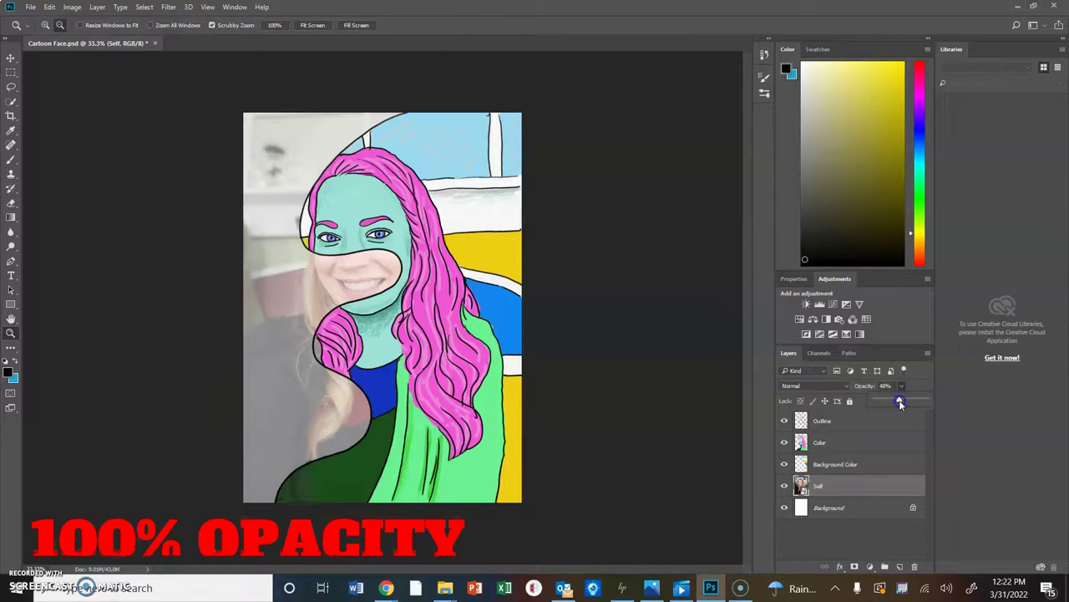
pyautogui.moveTo(901, 401); pyautogui.dragTo(944, 402)
pyautogui.click(919, 380)
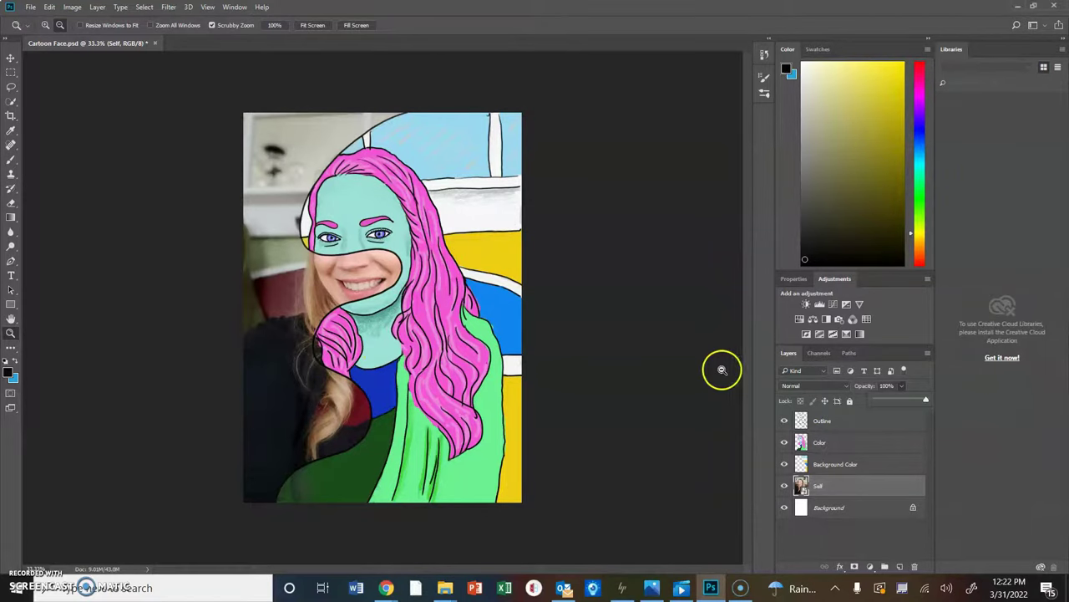
pyautogui.moveTo(924, 401); pyautogui.dragTo(920, 401)
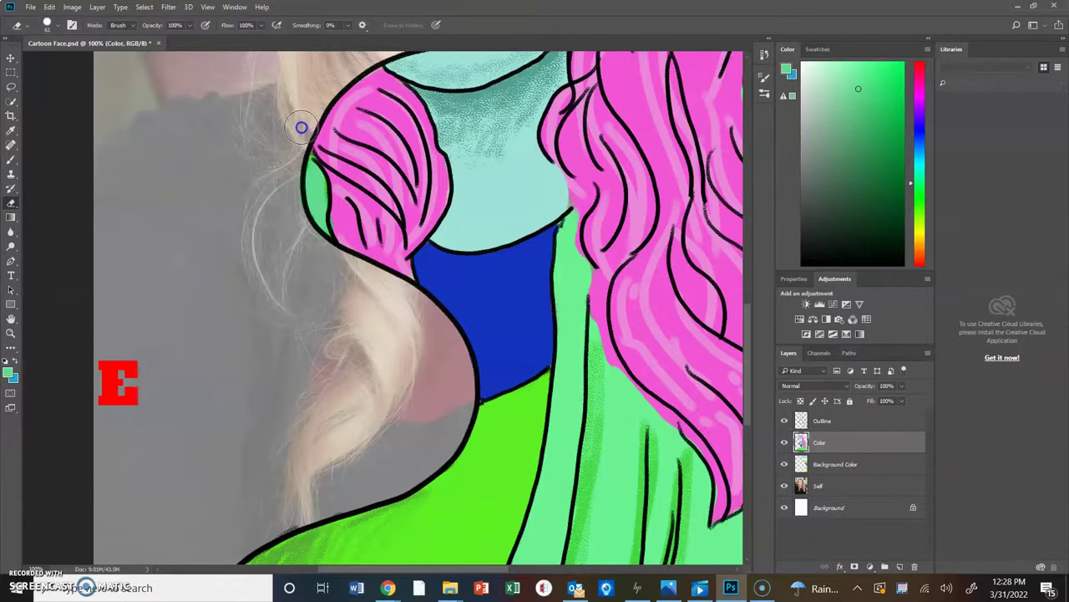
# - Erase stray color on the Color layer outside the curved dividing line beside the hair and shirt
pyautogui.moveTo(308, 115)
pyautogui.mouseDown()
pyautogui.moveTo(289, 309)
pyautogui.moveTo(304, 409)
pyautogui.moveTo(296, 459)
pyautogui.moveTo(256, 528)
pyautogui.mouseUp()
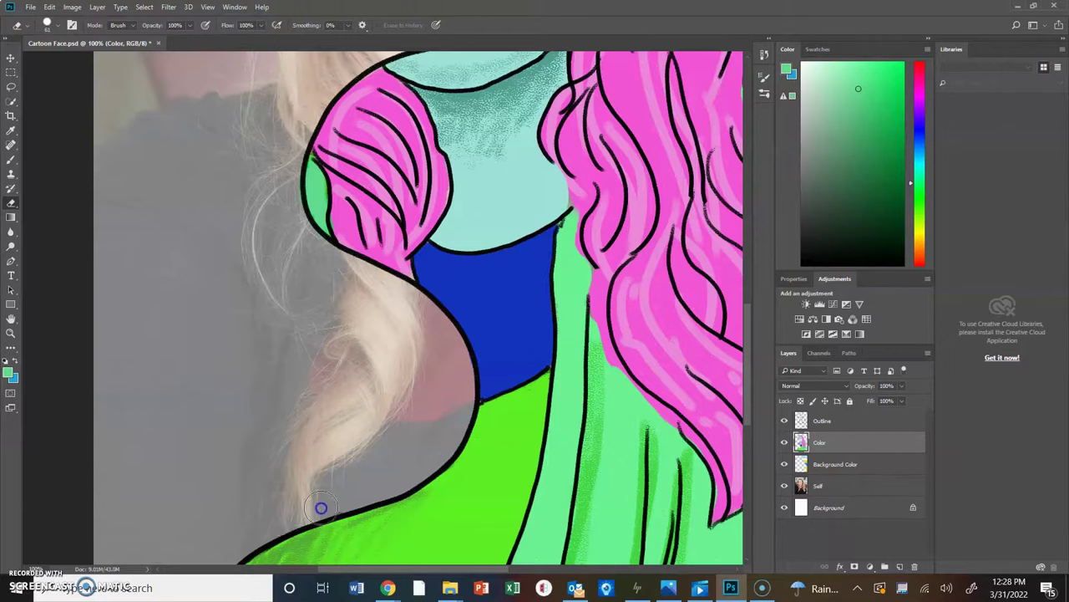
pyautogui.moveTo(351, 500)
pyautogui.mouseDown()
pyautogui.moveTo(335, 415)
pyautogui.moveTo(253, 259)
pyautogui.moveTo(285, 198)
pyautogui.mouseUp()
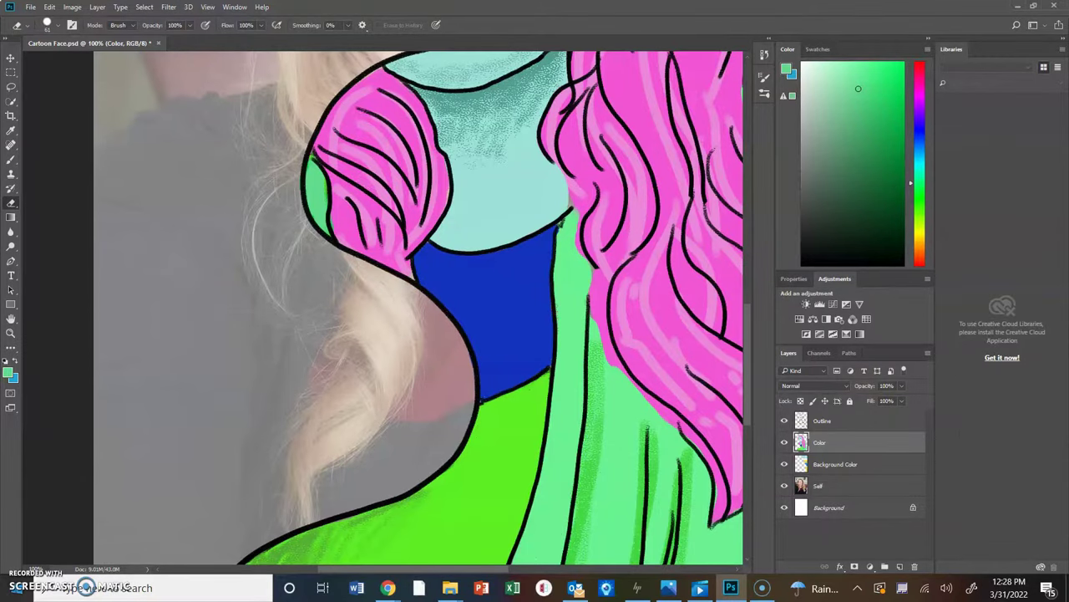
pyautogui.click(12, 318)
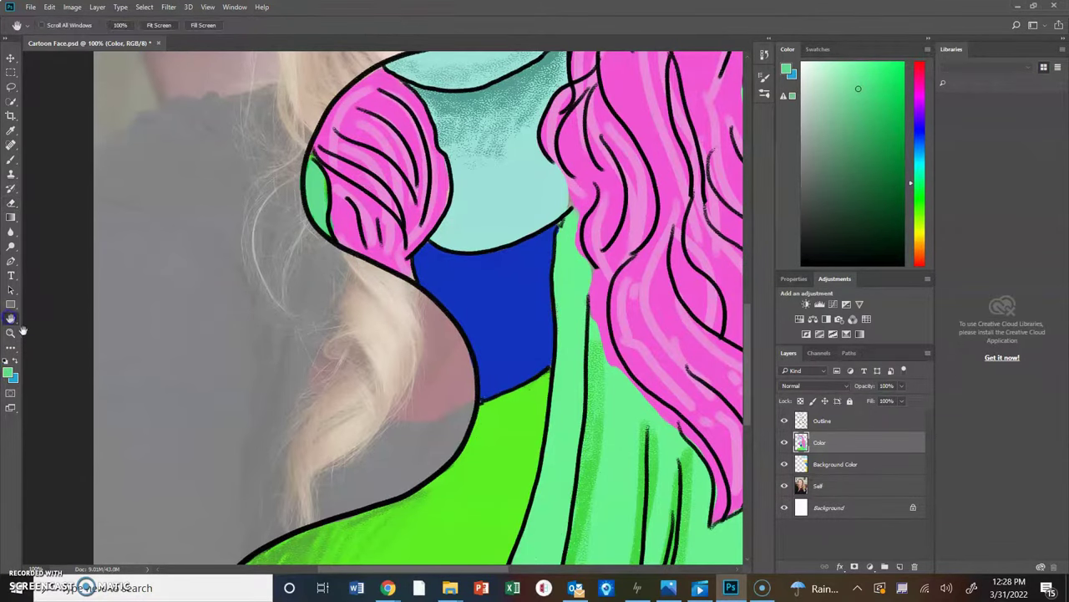
pyautogui.moveTo(414, 432); pyautogui.dragTo(483, 365)
pyautogui.moveTo(304, 155); pyautogui.dragTo(364, 409)
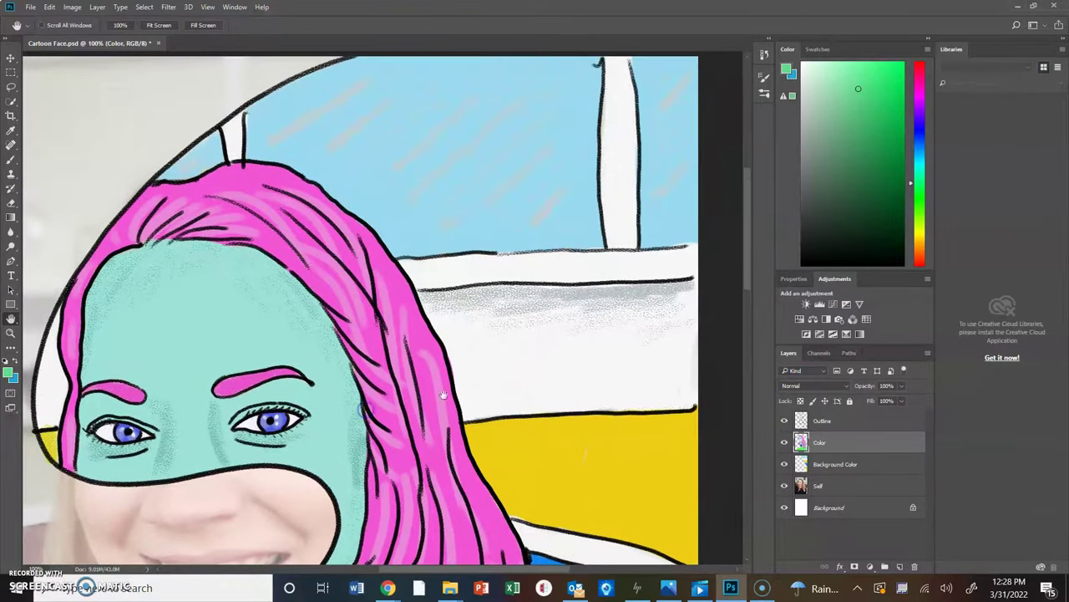
# - Review which parts of the drawing belong to the Color, Background Color and Outline layers by selecting each in turn
pyautogui.click(822, 444)
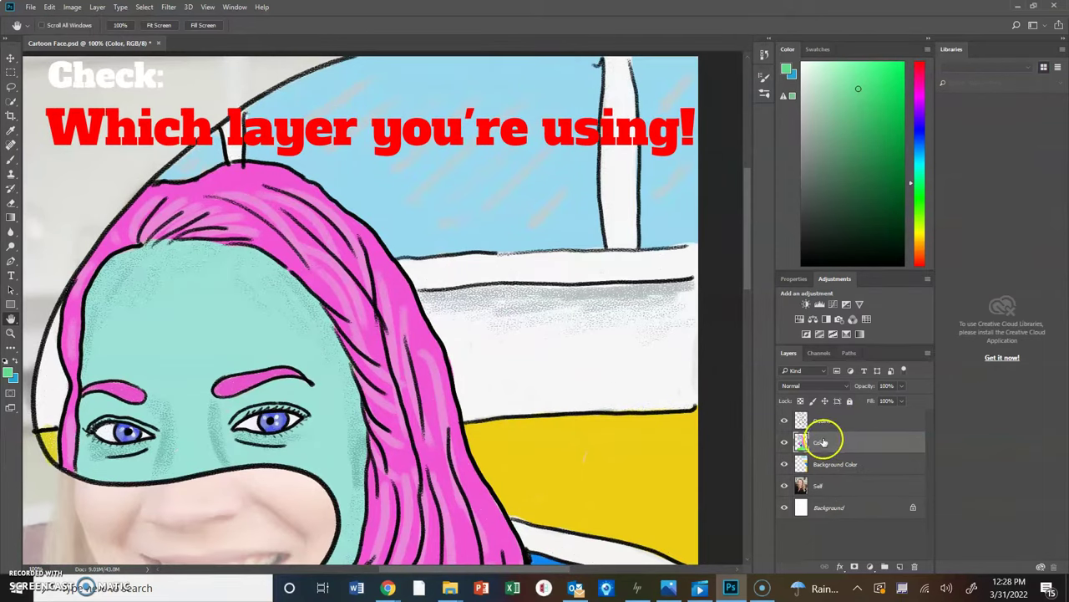
pyautogui.click(871, 468)
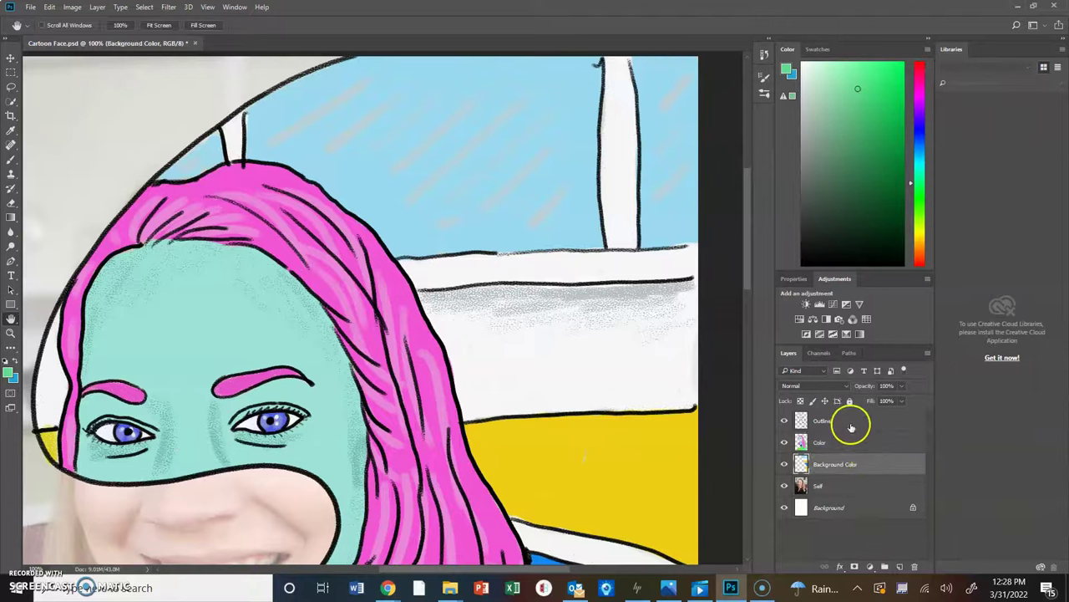
pyautogui.click(845, 420)
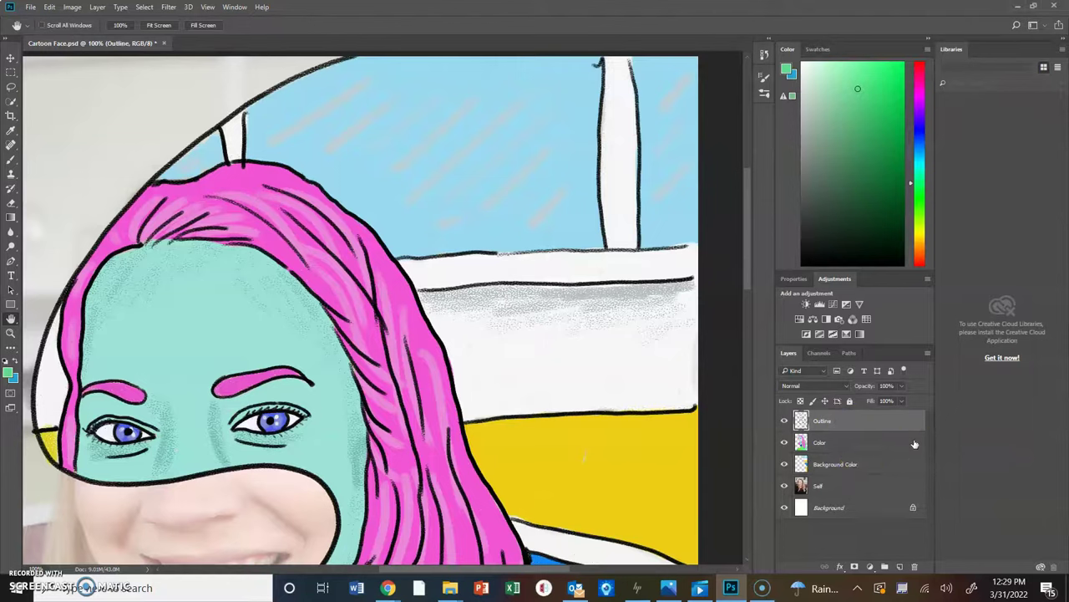
# - Set the Self layer's opacity to 100% and view the whole finished portrait
pyautogui.click(823, 491)
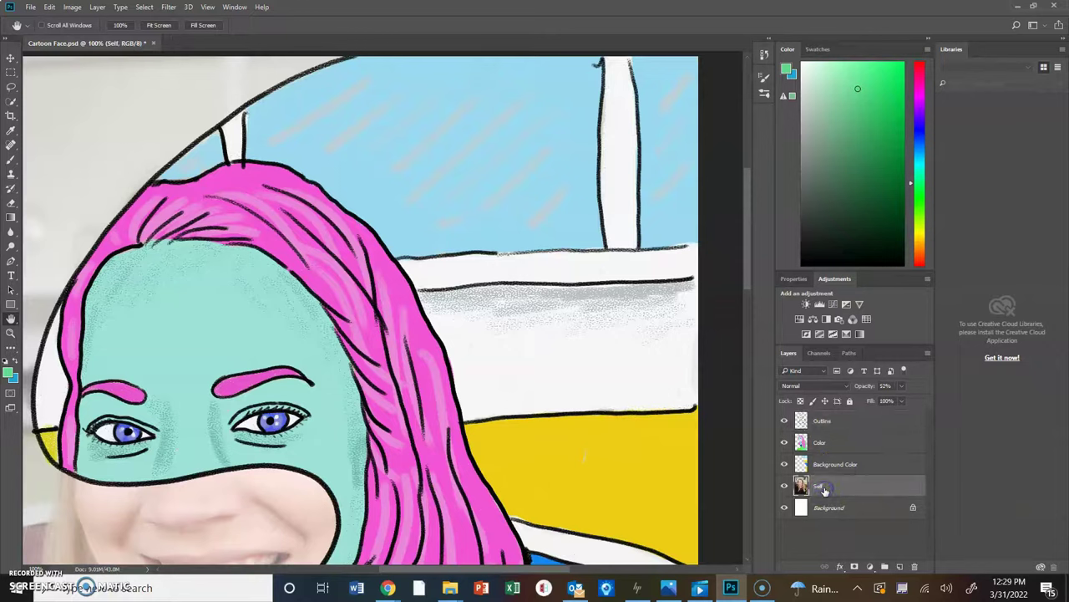
pyautogui.click(902, 387)
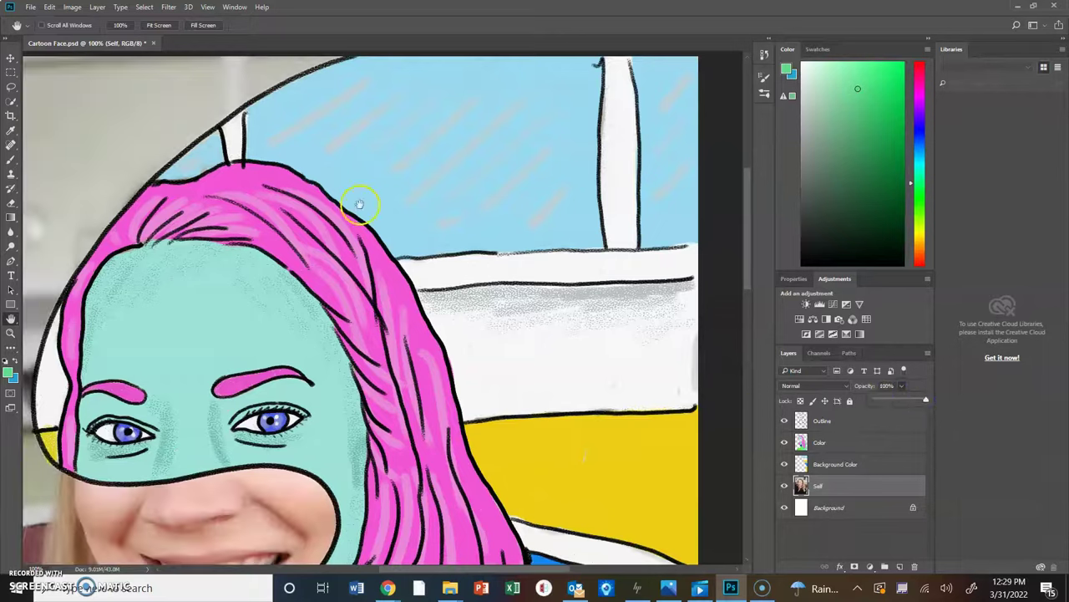
pyautogui.click(11, 332)
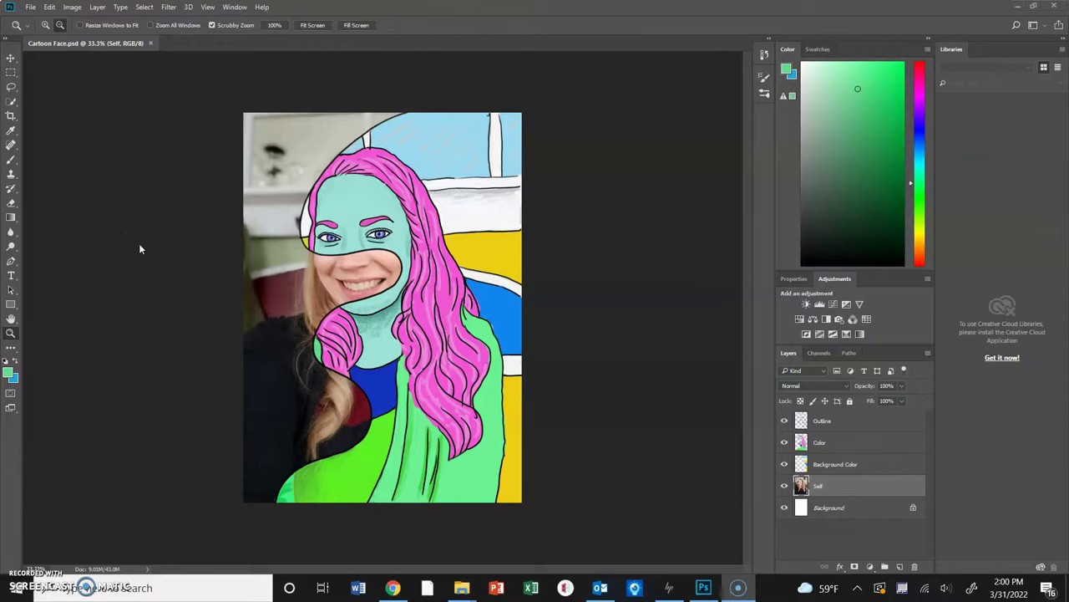
# - Save a copy of the finished portrait as a JPEG named Cartoon Face in the Name - Period folder, with Maximum quality 10
pyautogui.click(30, 7)
pyautogui.click(48, 161)
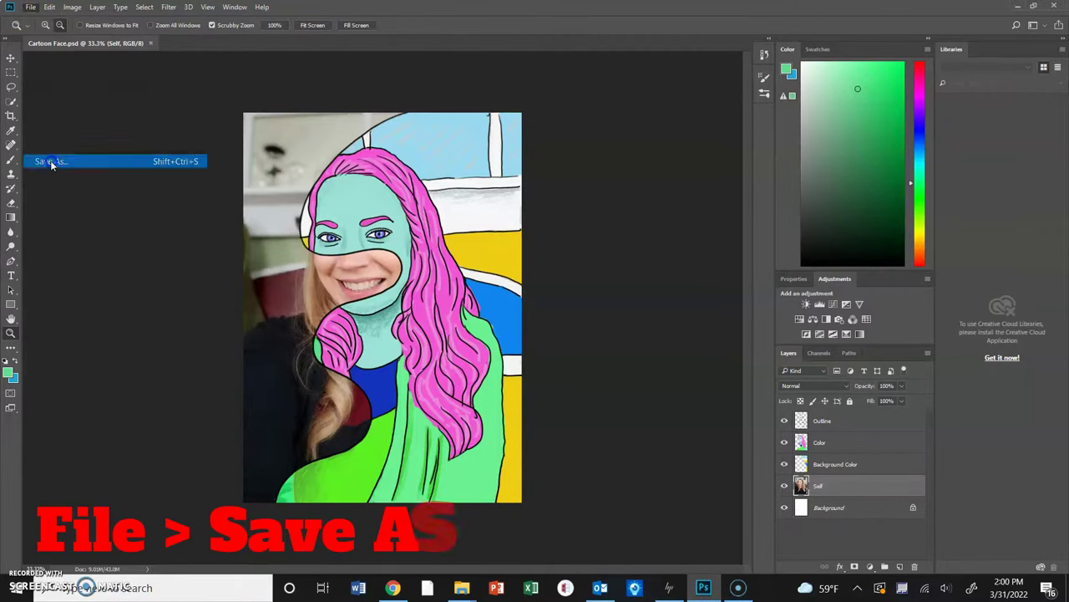
pyautogui.press('BackSpace')
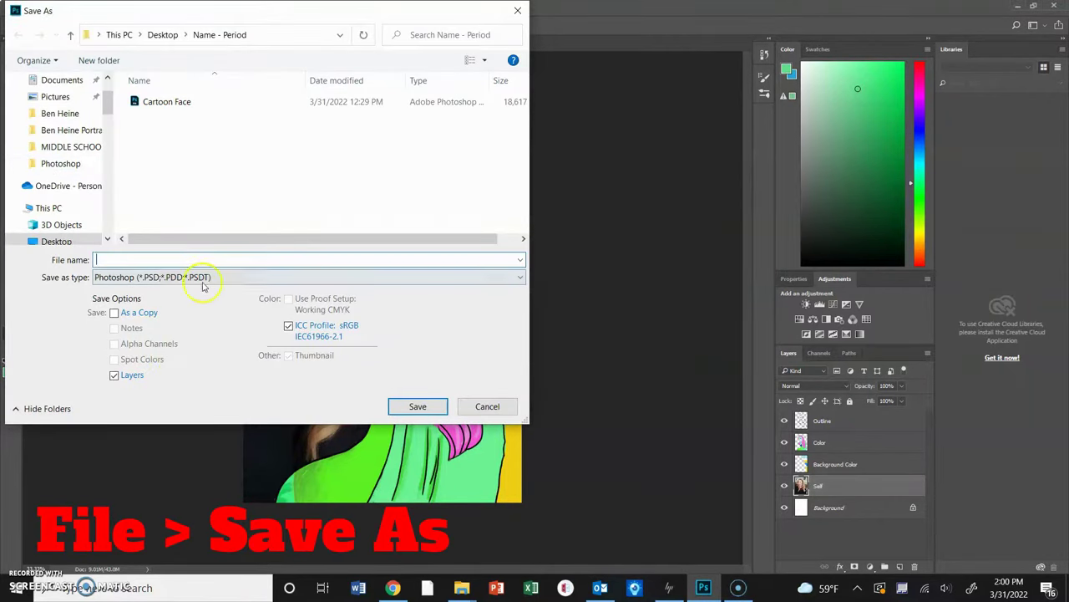
pyautogui.click(160, 280)
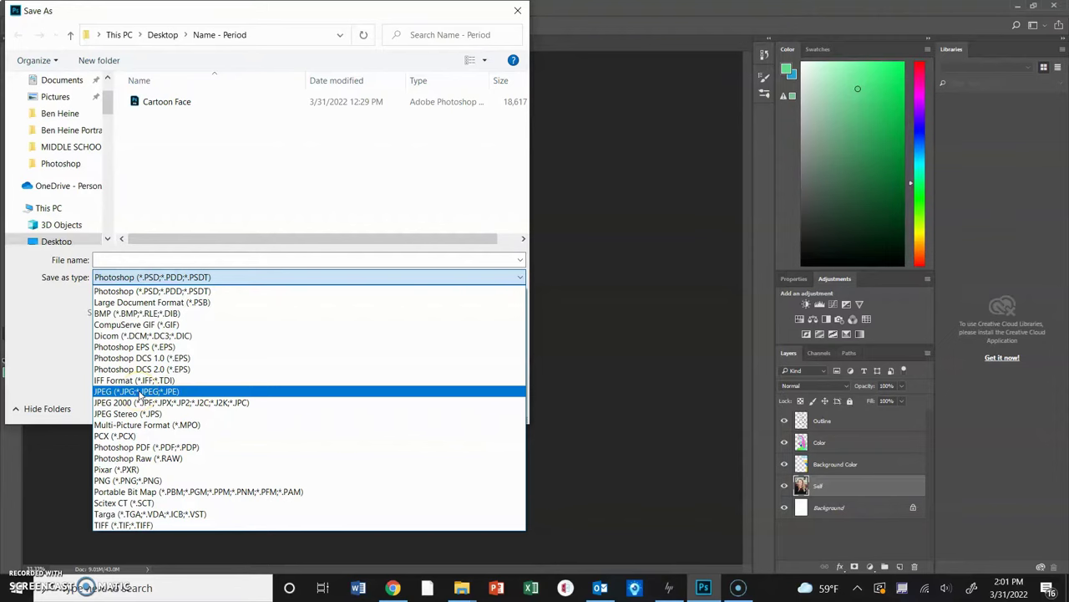
pyautogui.click(141, 392)
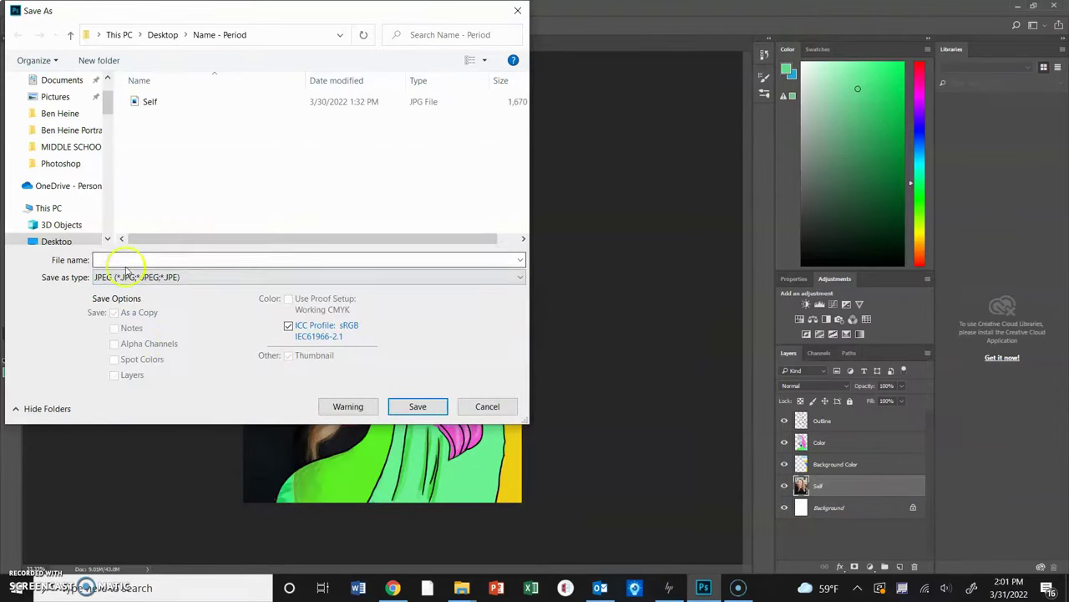
pyautogui.click(179, 257)
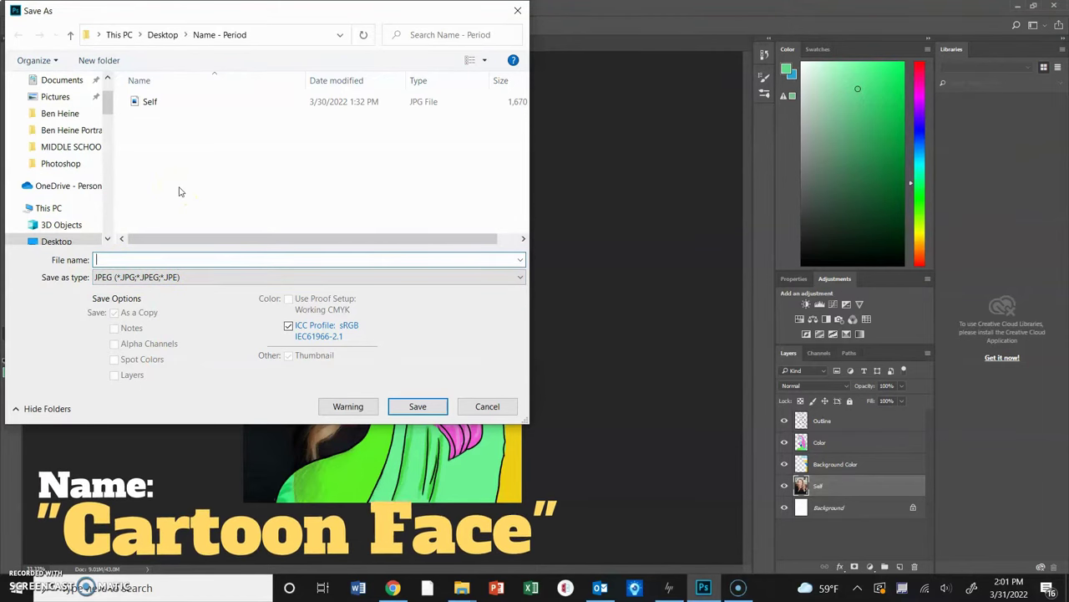
pyautogui.write('Cartoon Face')
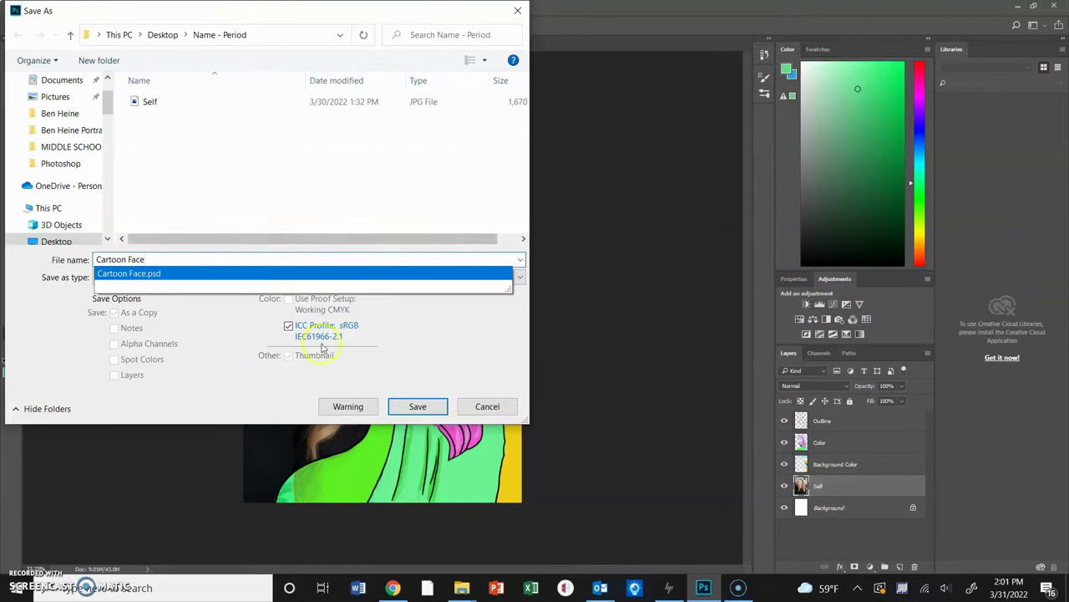
pyautogui.click(55, 310)
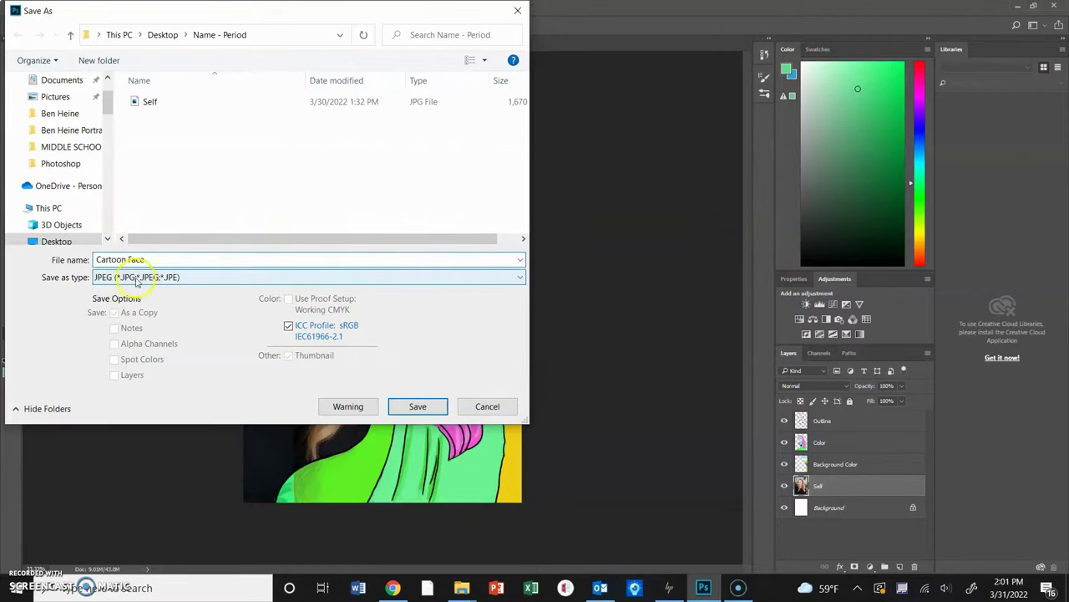
pyautogui.click(418, 407)
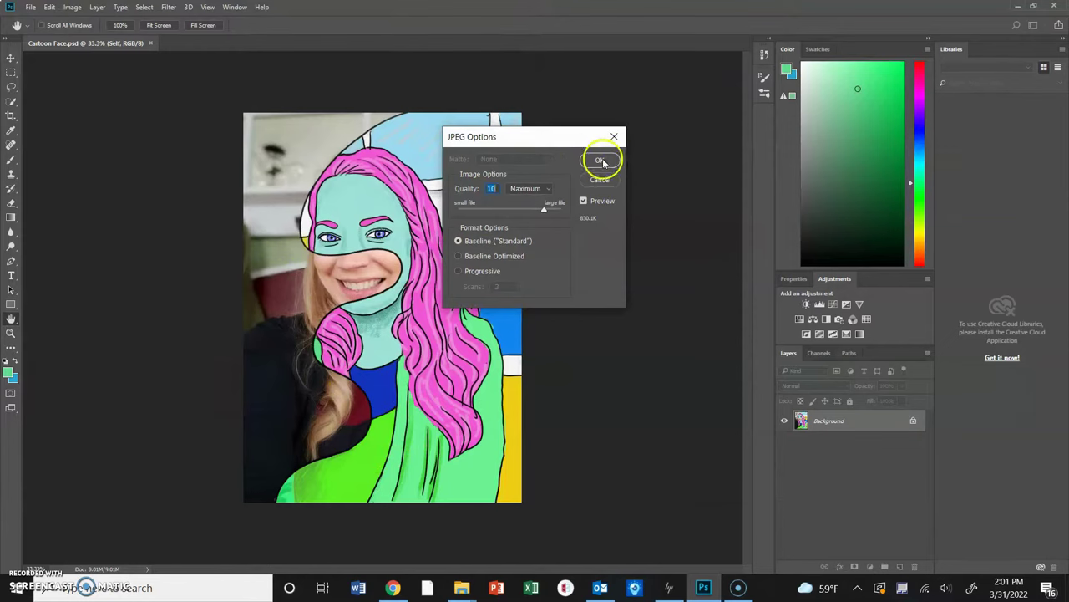
pyautogui.click(601, 160)
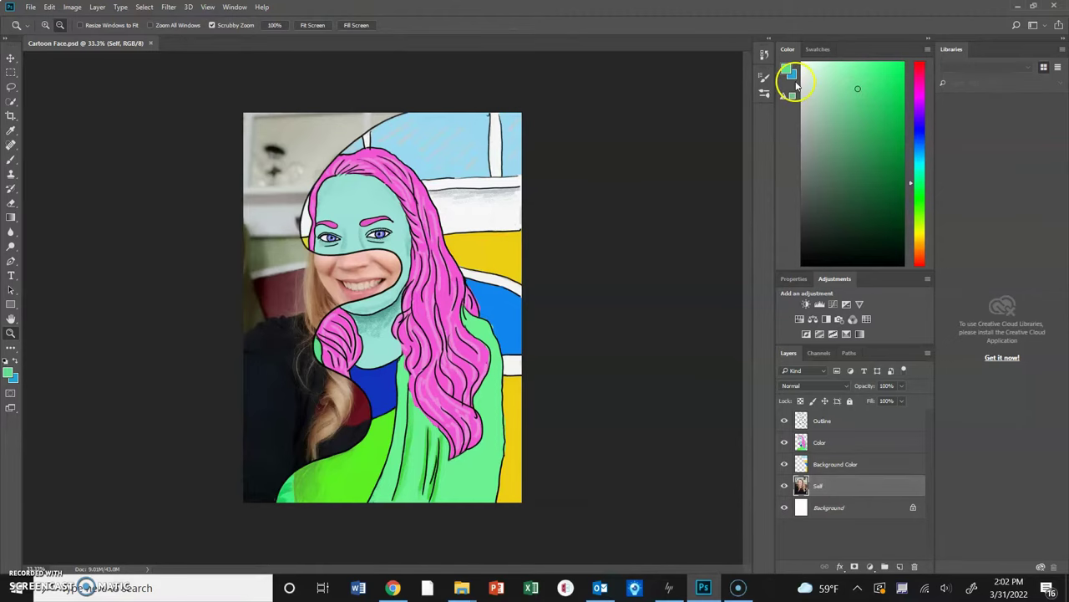
# - Close Photoshop and check the exported Cartoon Face JPEG from the Name - Period folder in the photo viewer
pyautogui.click(1063, 6)
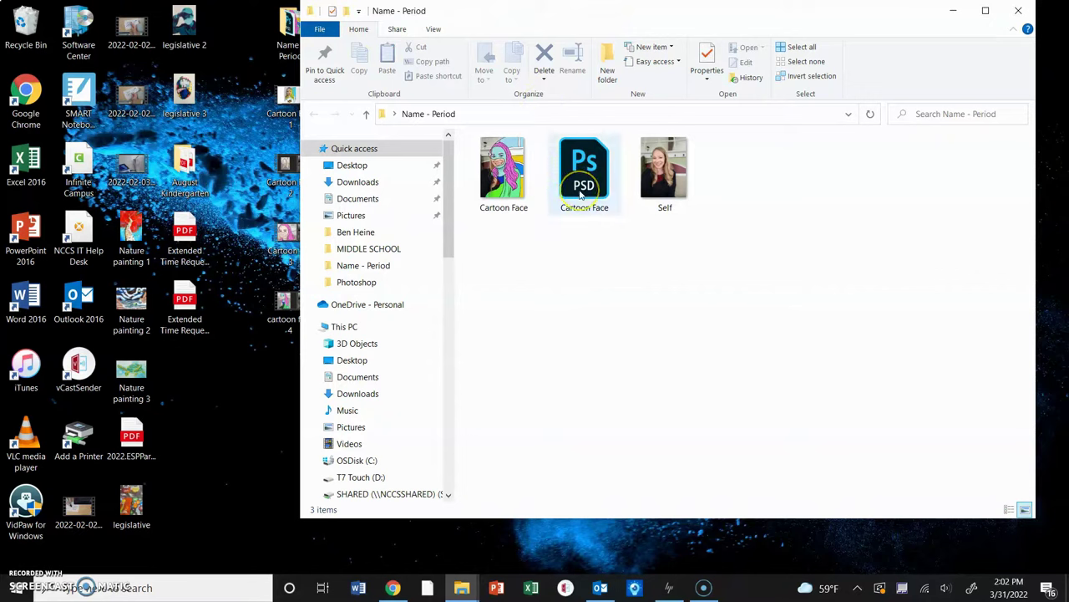
pyautogui.click(505, 177)
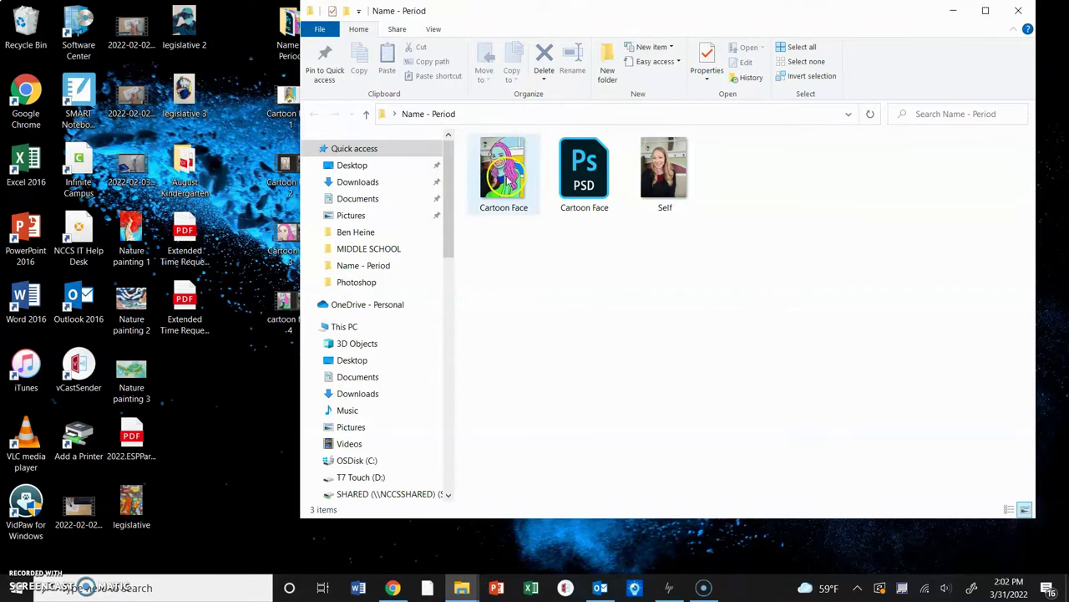
pyautogui.click(506, 179)
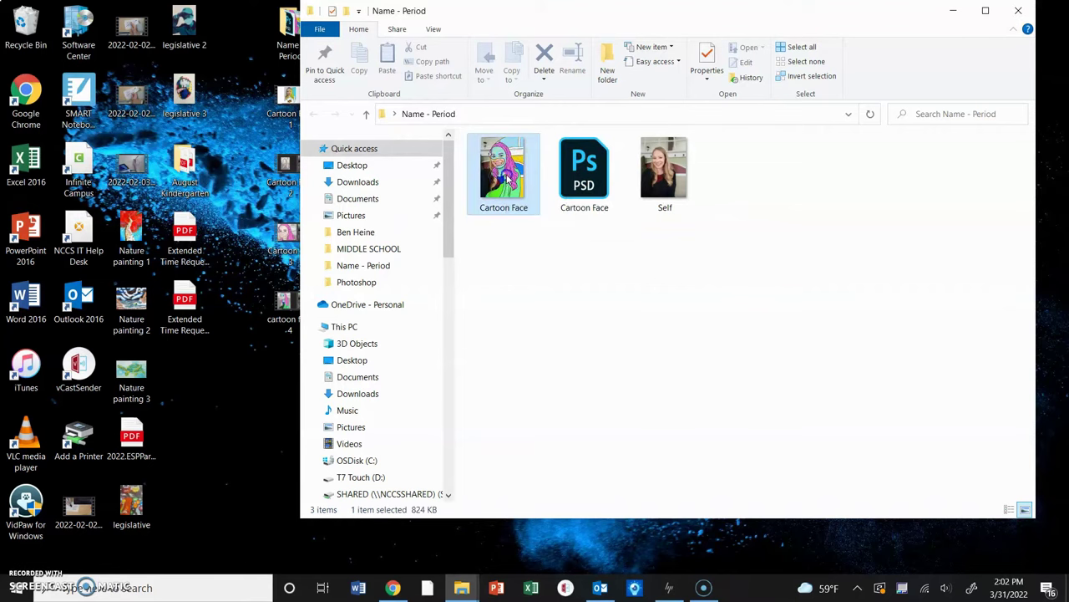
pyautogui.doubleClick(506, 179)
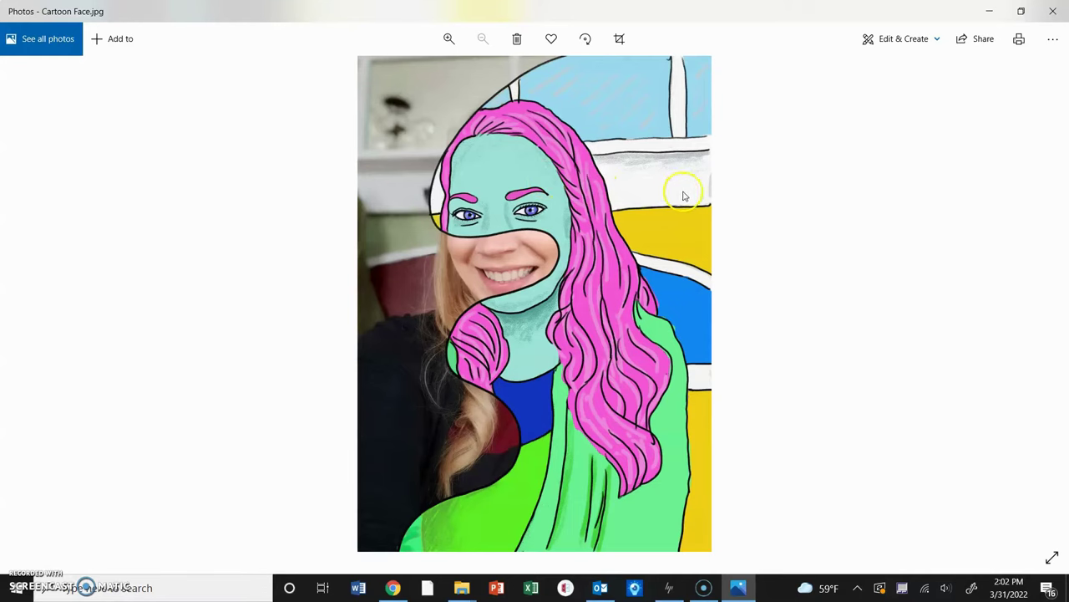
pyautogui.click(1058, 15)
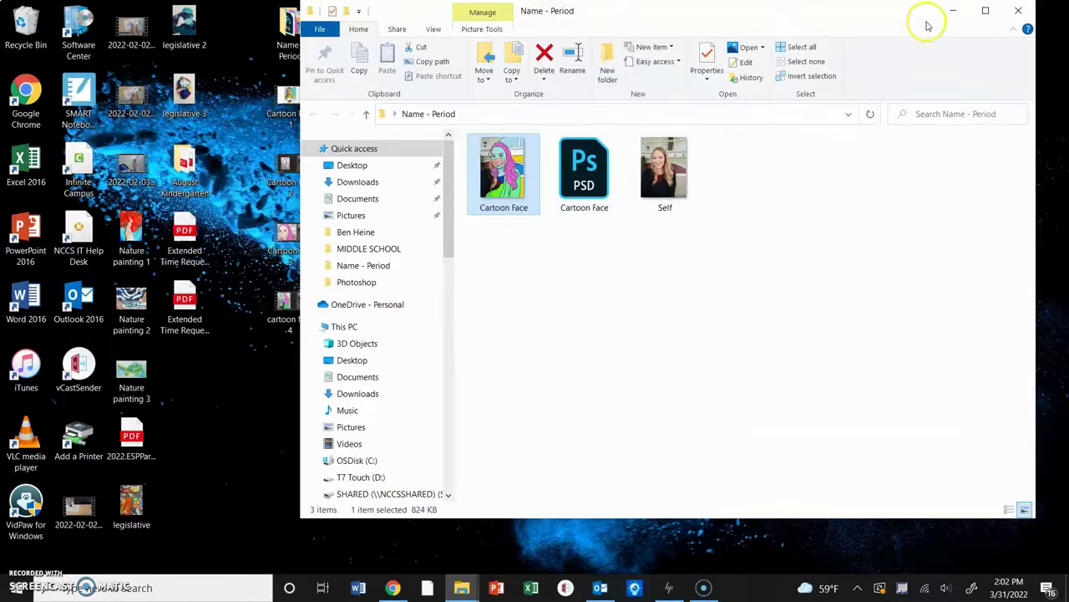
# - Move the Name - Period window aside, switch to Google Drive in Chrome and open the 7th Grade folder inside Art Portfolio
pyautogui.moveTo(902, 43); pyautogui.dragTo(922, 57)
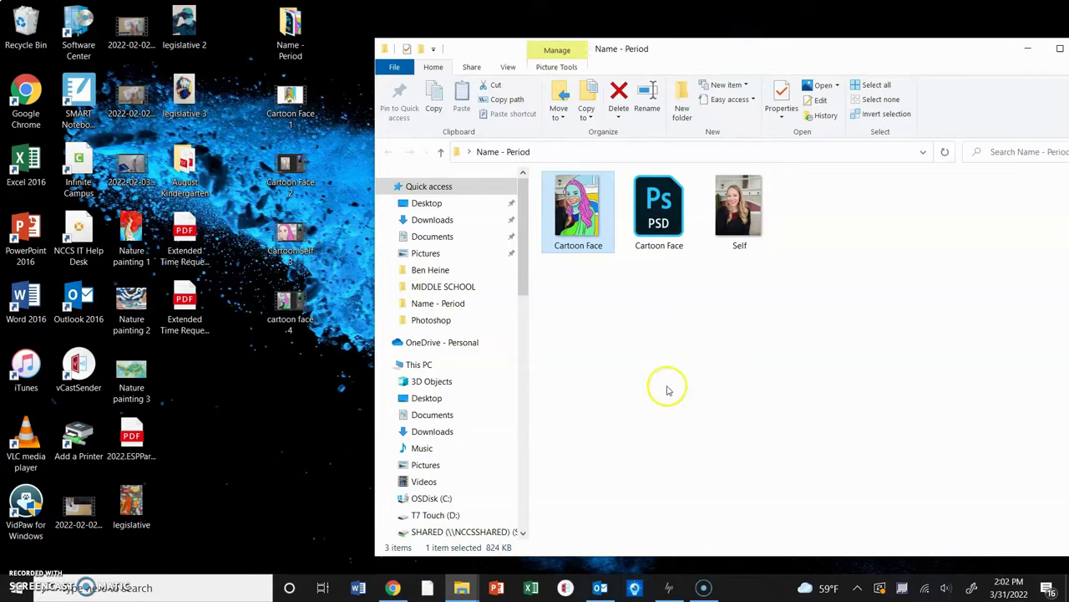
pyautogui.click(394, 586)
pyautogui.doubleClick(245, 387)
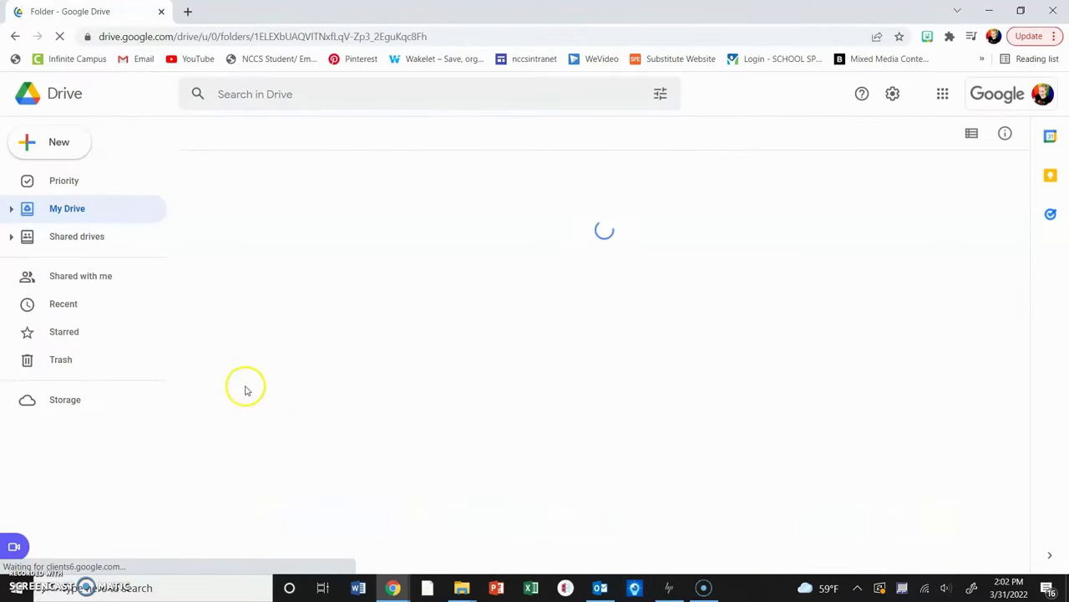
pyautogui.doubleClick(259, 211)
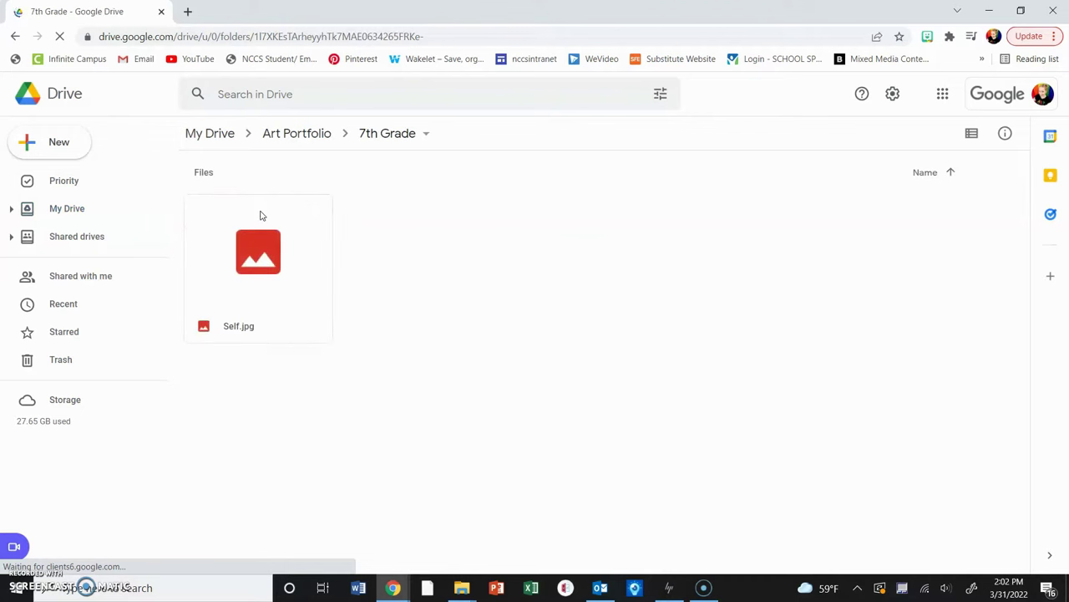
# - Shrink the browser window beside the Name - Period folder and upload the Cartoon Face JPEG to the 7th Grade Drive folder
pyautogui.click(1021, 12)
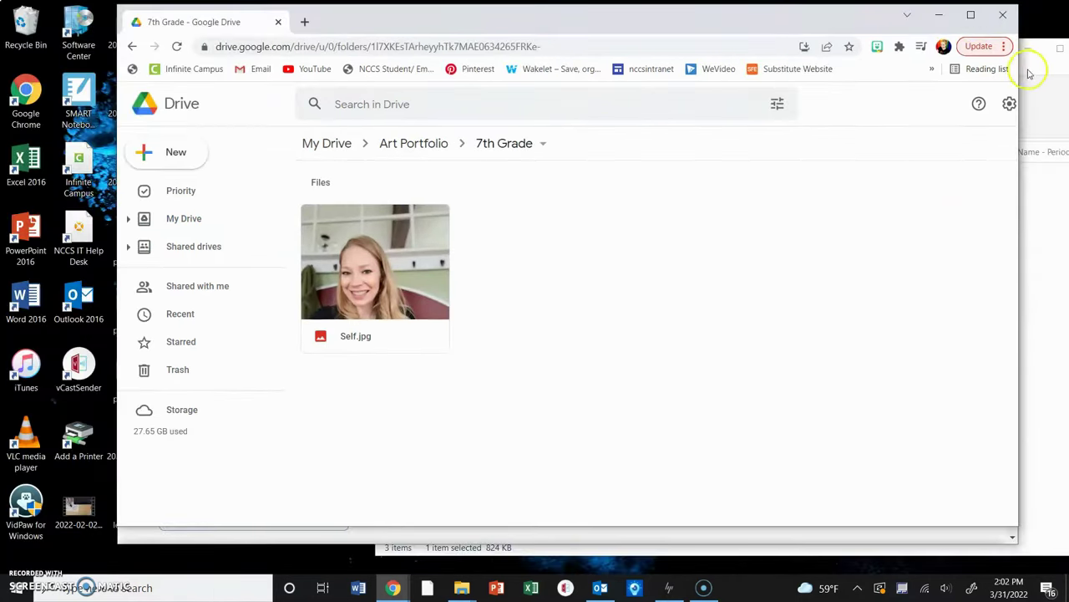
pyautogui.hotkey('alt', 'Tab')
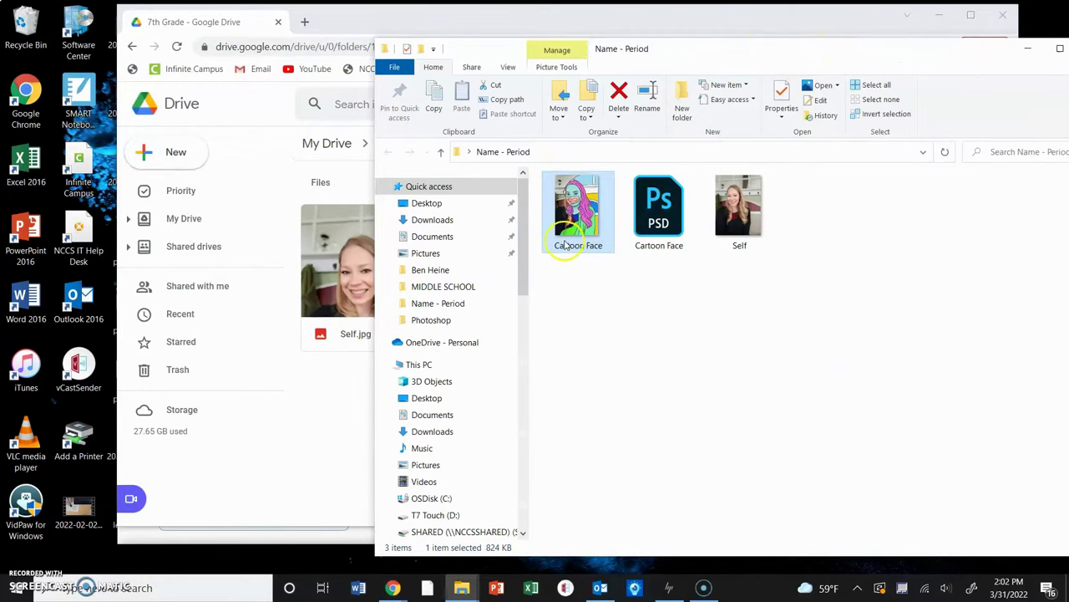
pyautogui.moveTo(583, 232); pyautogui.dragTo(322, 393)
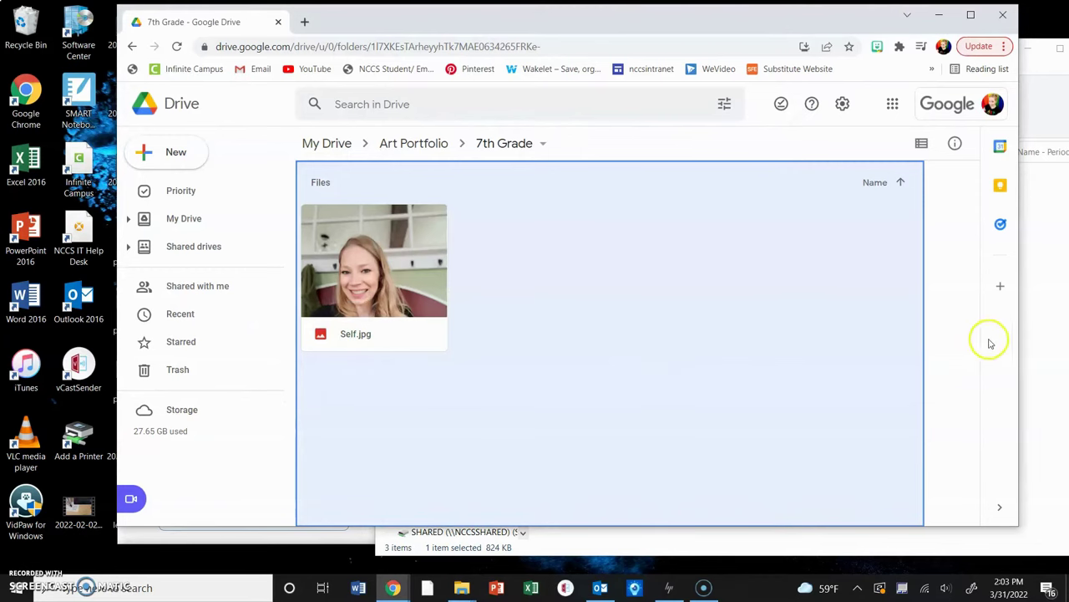